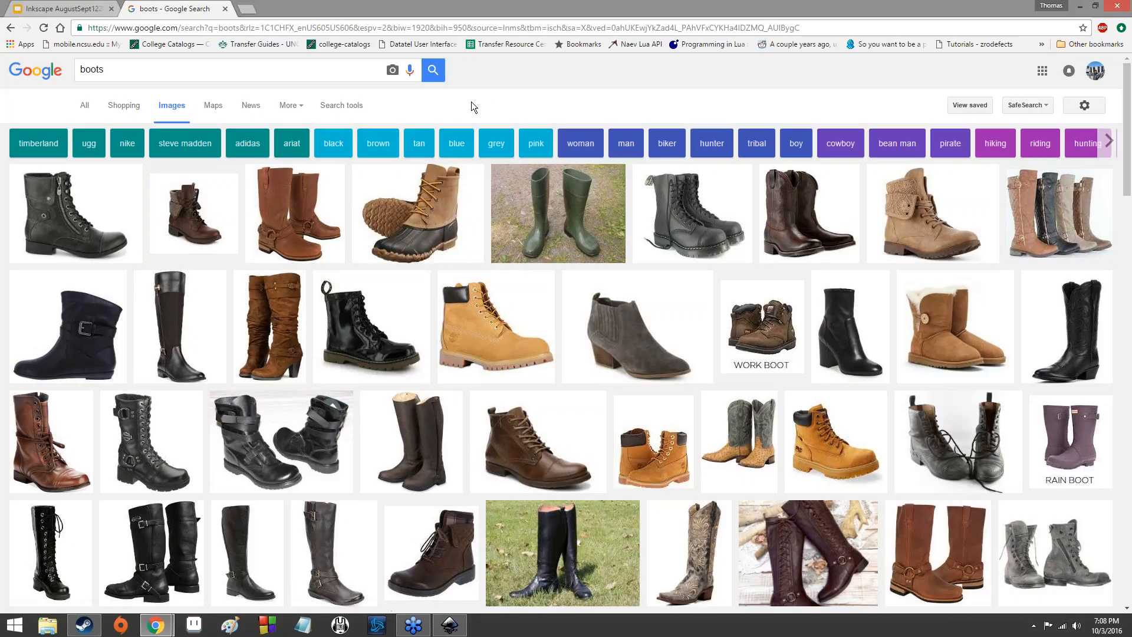
# Look over the boots image results and open the advanced image search for them.
pyautogui.scroll(-5, 348, 275)
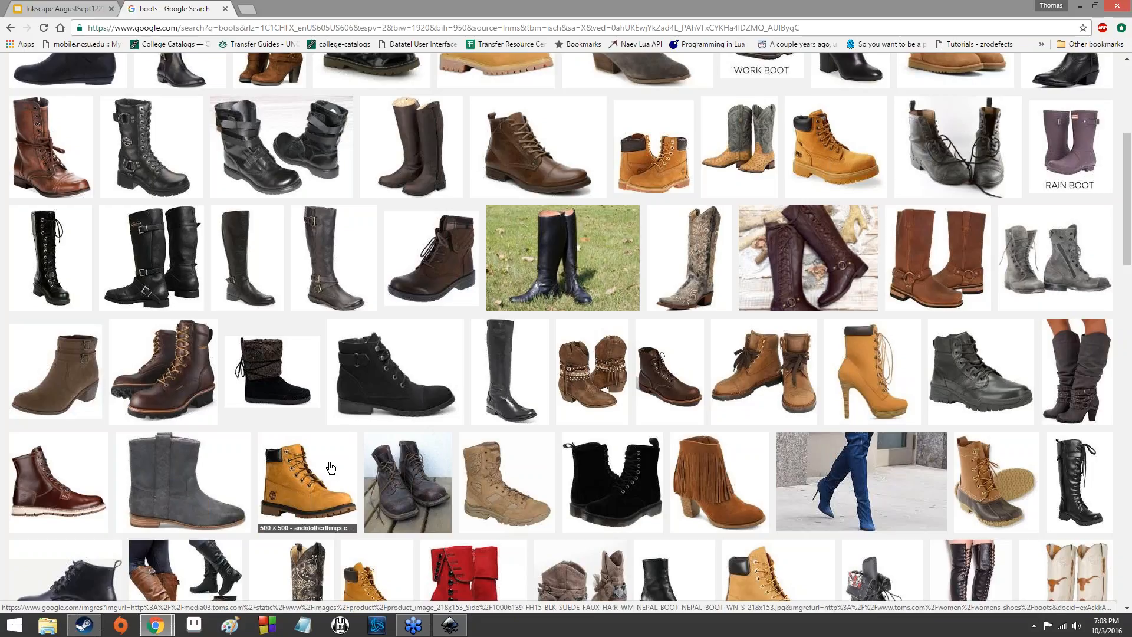
pyautogui.scroll(5, 331, 468)
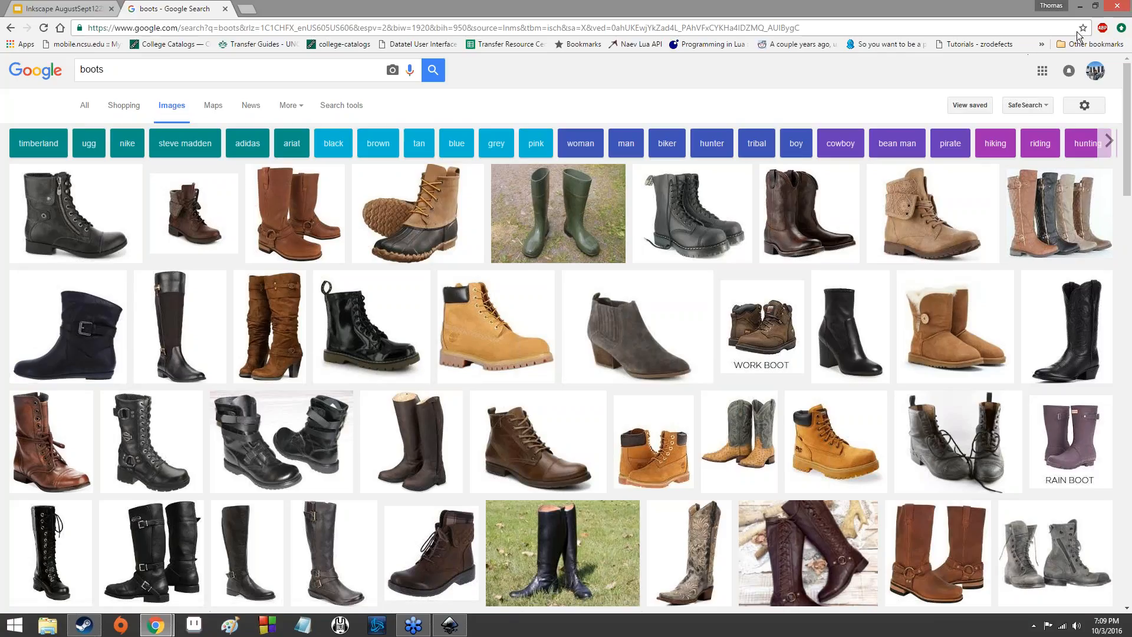
pyautogui.click(1082, 7)
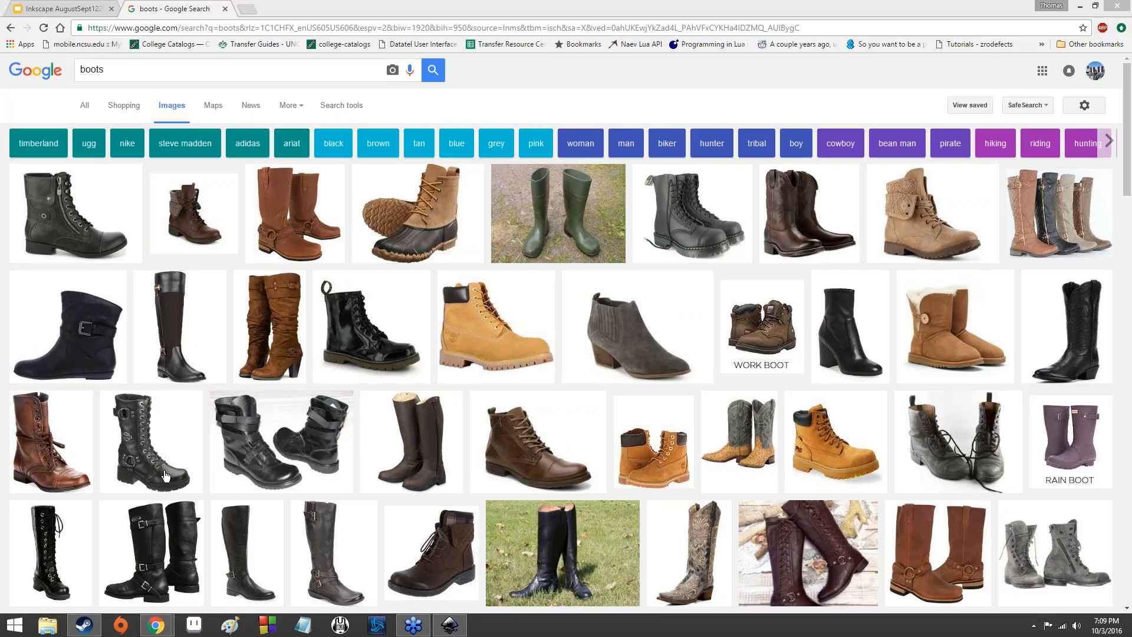
pyautogui.click(1076, 108)
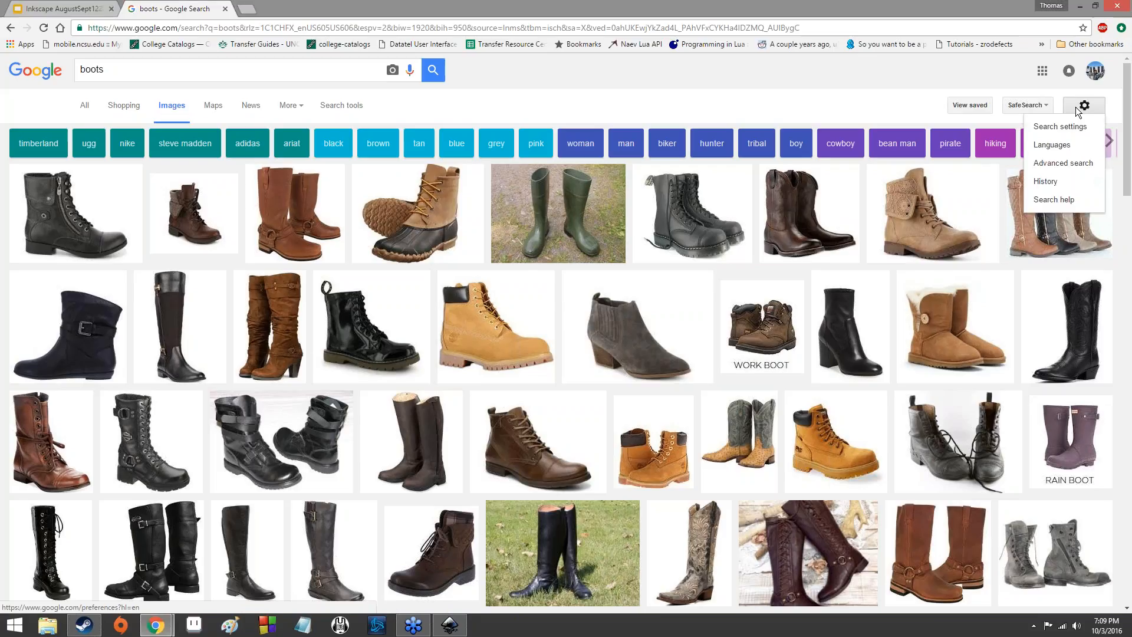
pyautogui.click(1076, 171)
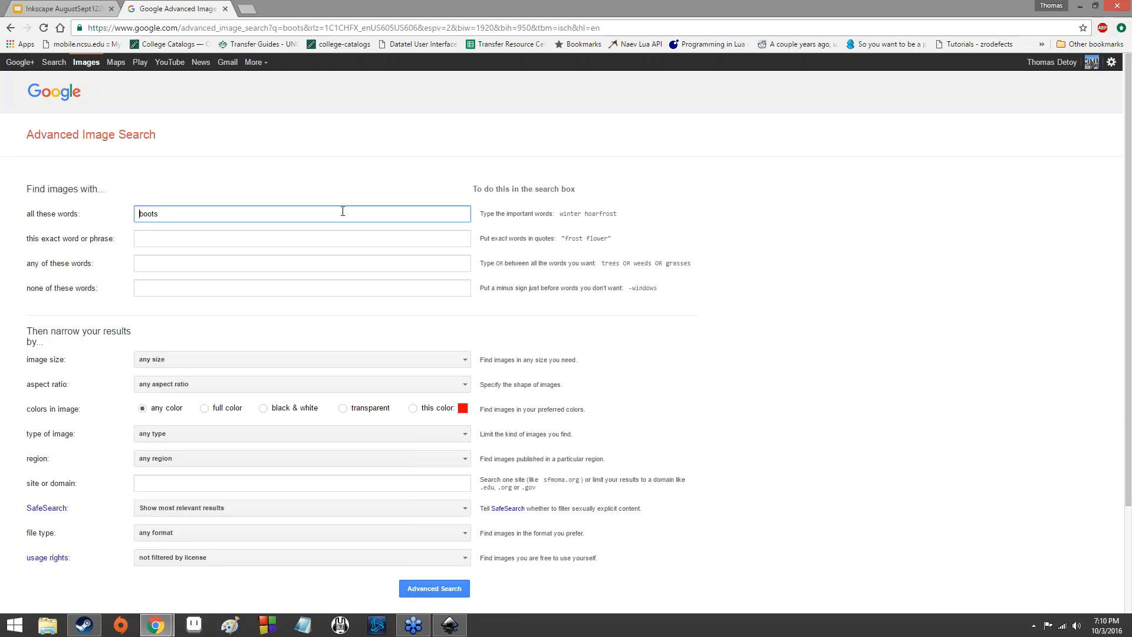
# Examine the available image size and aspect ratio options for narrowing the search.
pyautogui.click(466, 360)
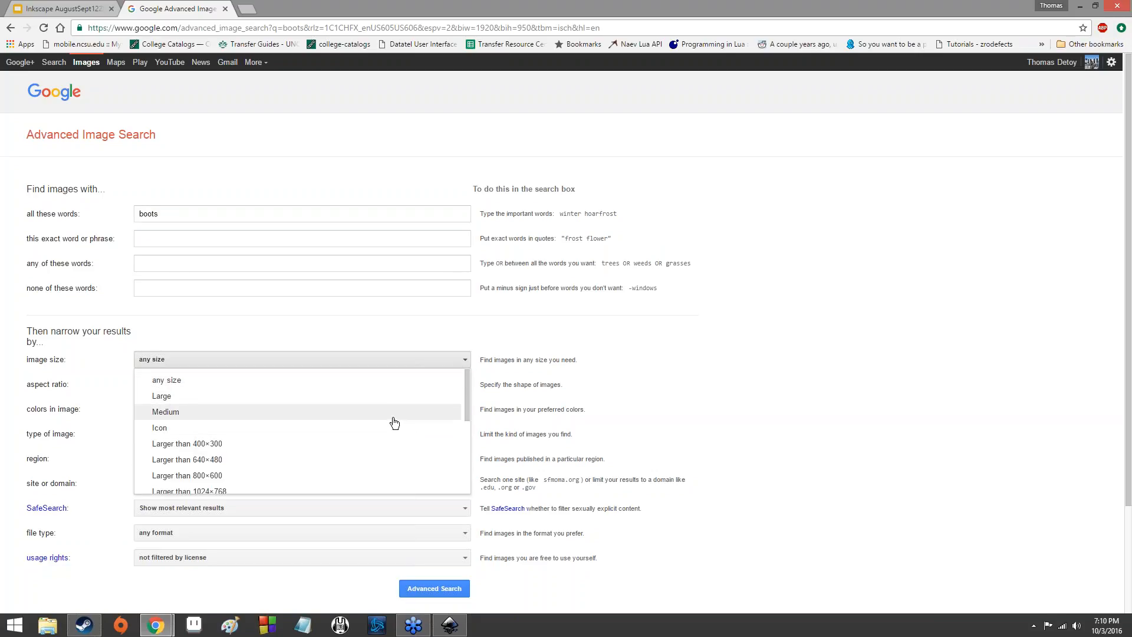
pyautogui.scroll(-3, 394, 429)
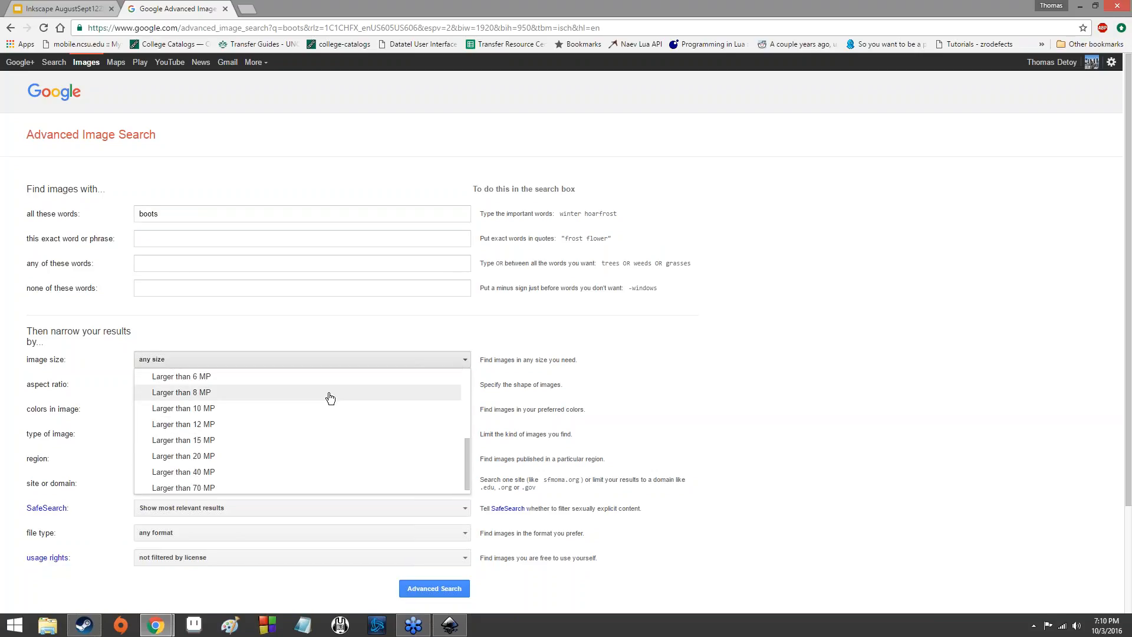
pyautogui.scroll(5, 283, 450)
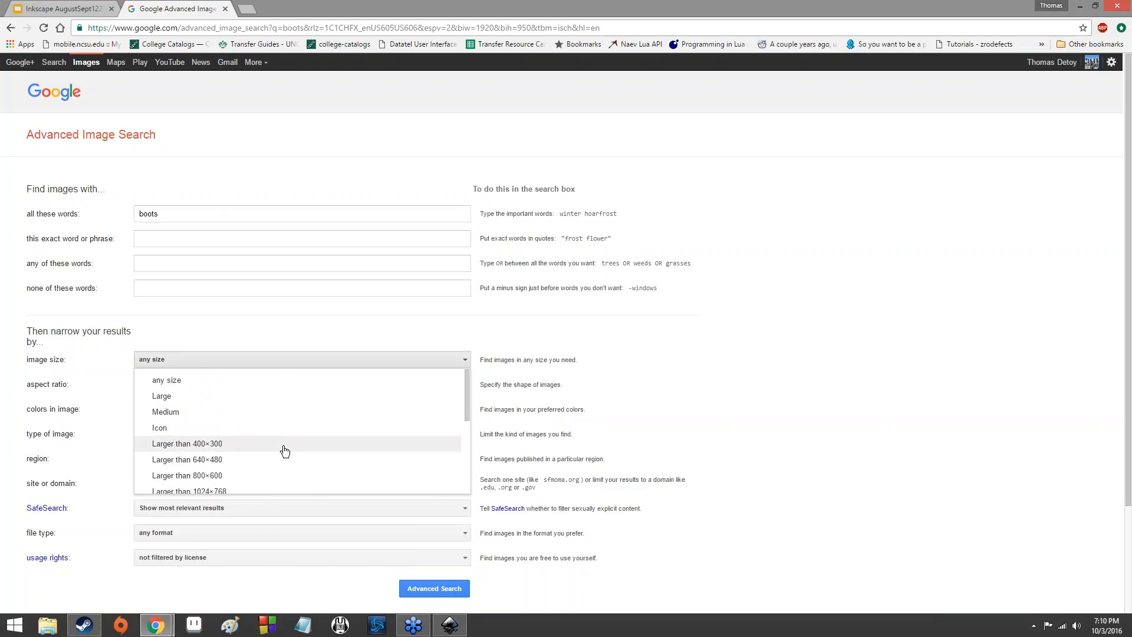
pyautogui.click(282, 340)
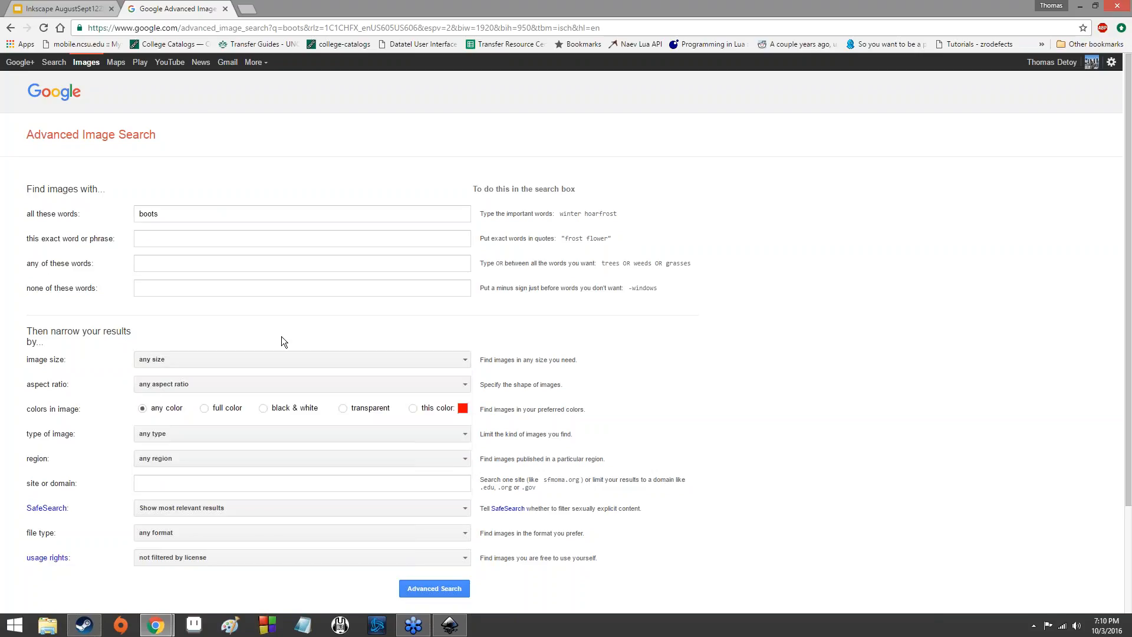
pyautogui.click(215, 360)
pyautogui.click(195, 360)
pyautogui.click(167, 390)
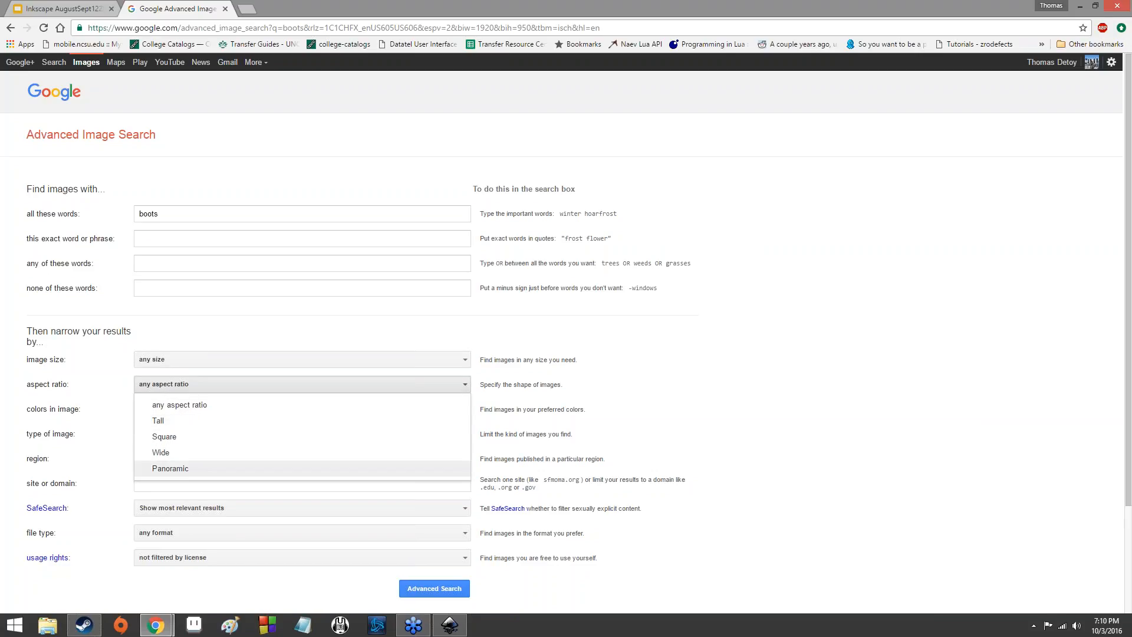
pyautogui.click(358, 359)
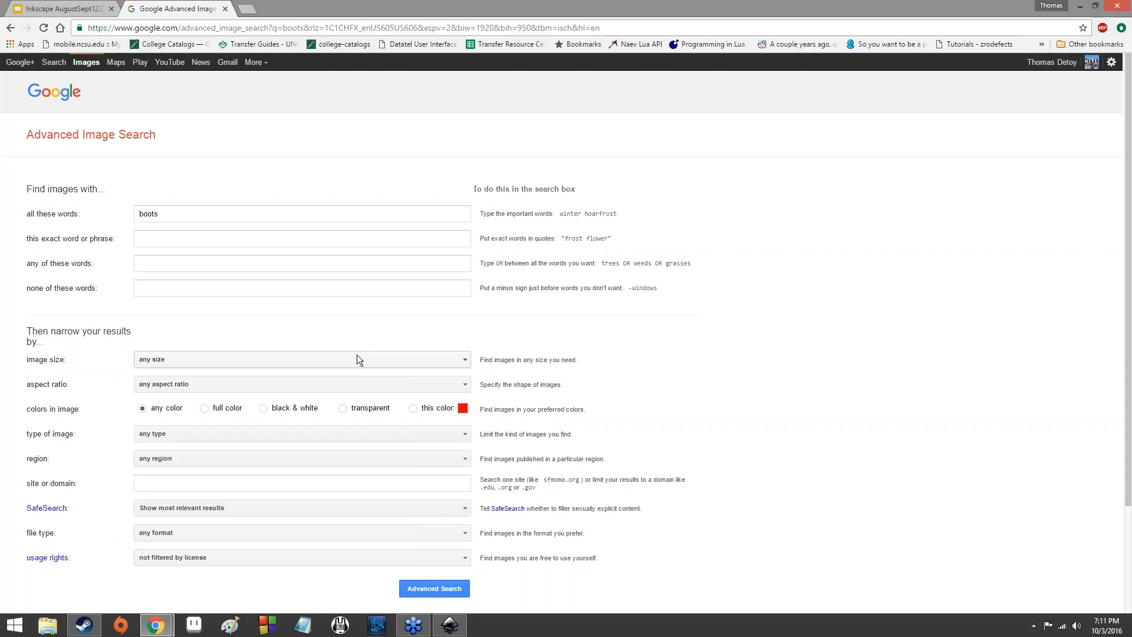
# Examine the choices offered for type of image and region.
pyautogui.click(343, 433)
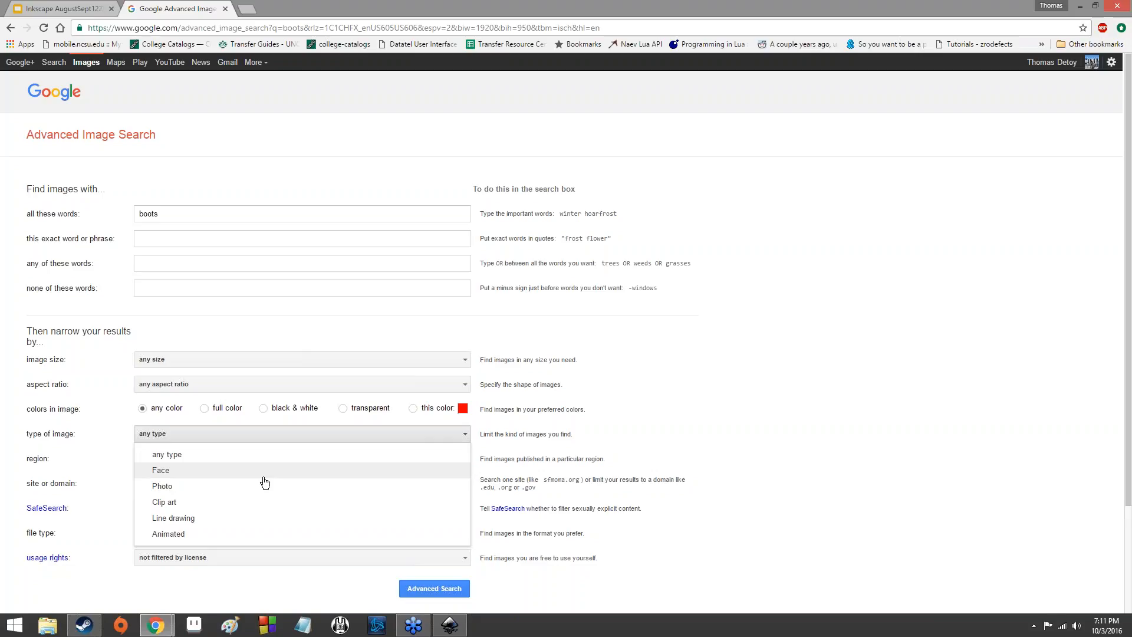
pyautogui.click(299, 455)
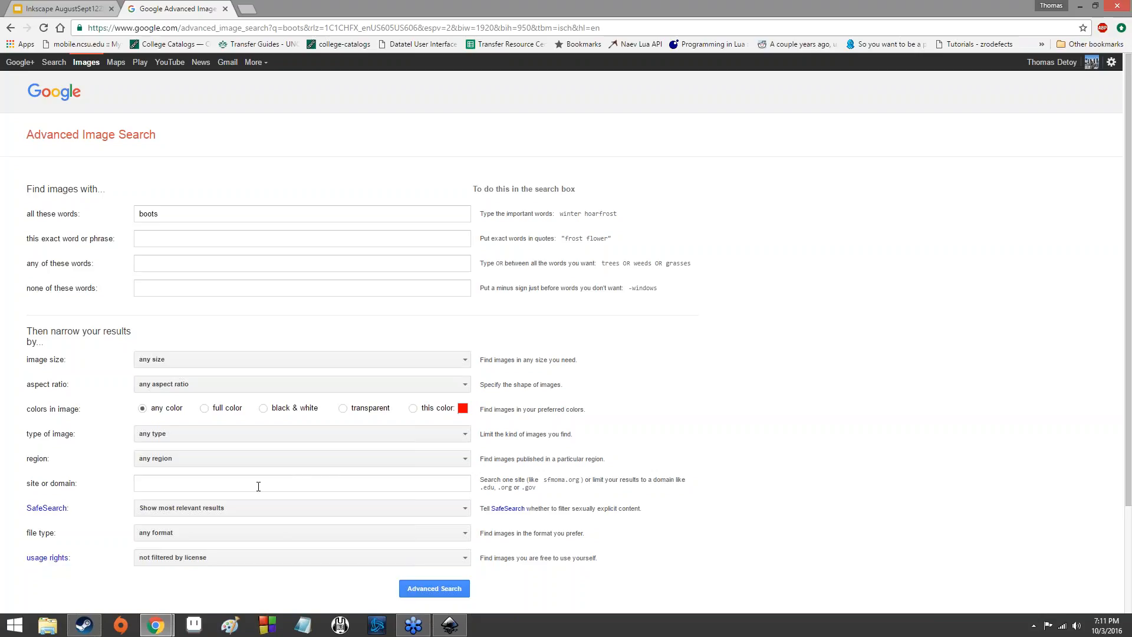
pyautogui.click(205, 458)
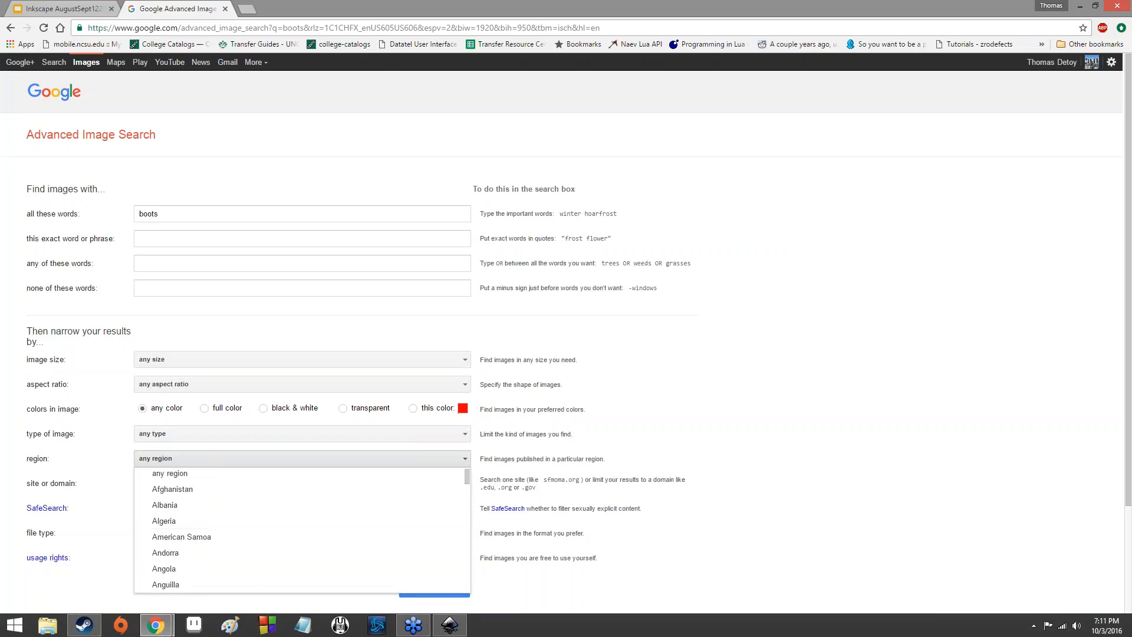
pyautogui.click(518, 416)
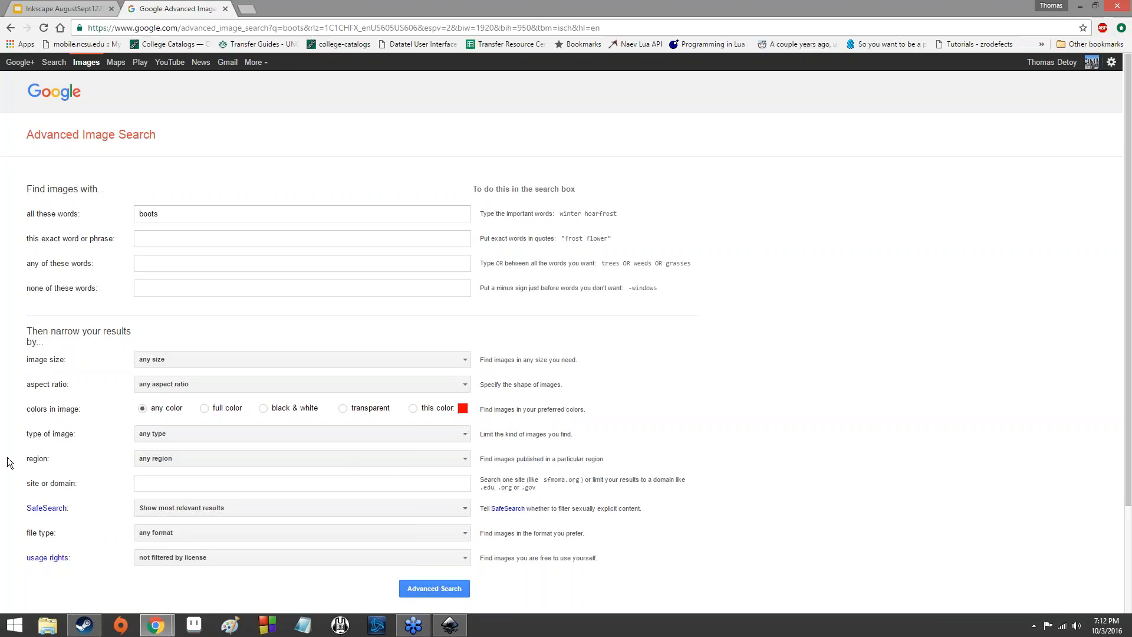
# Set SafeSearch to filter explicit results and review the usage rights options.
pyautogui.click(195, 508)
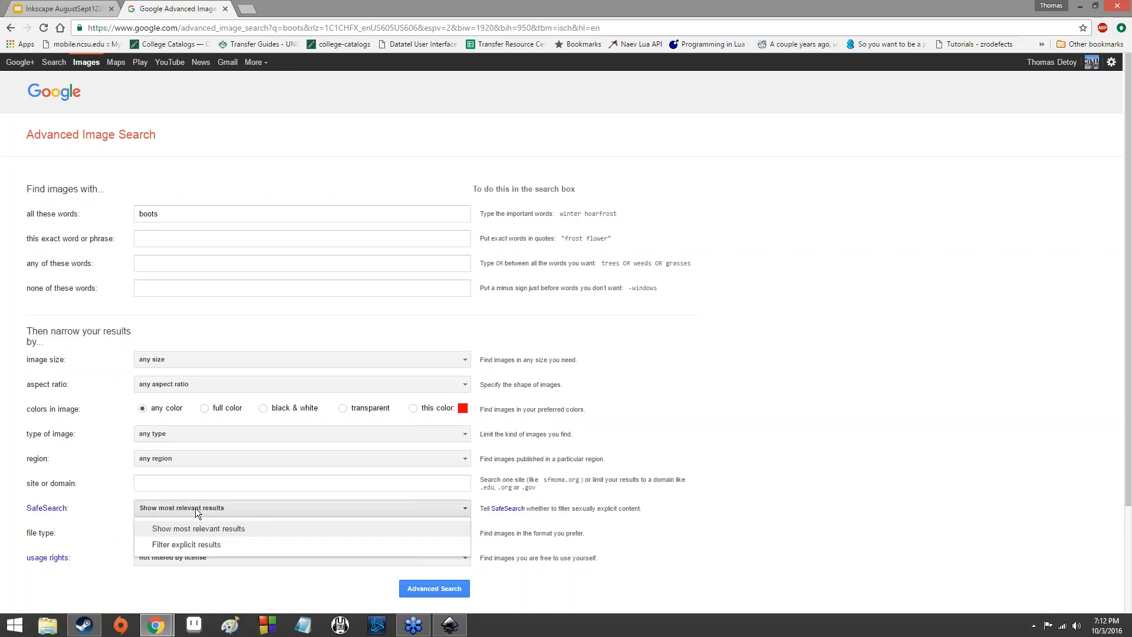
pyautogui.click(201, 545)
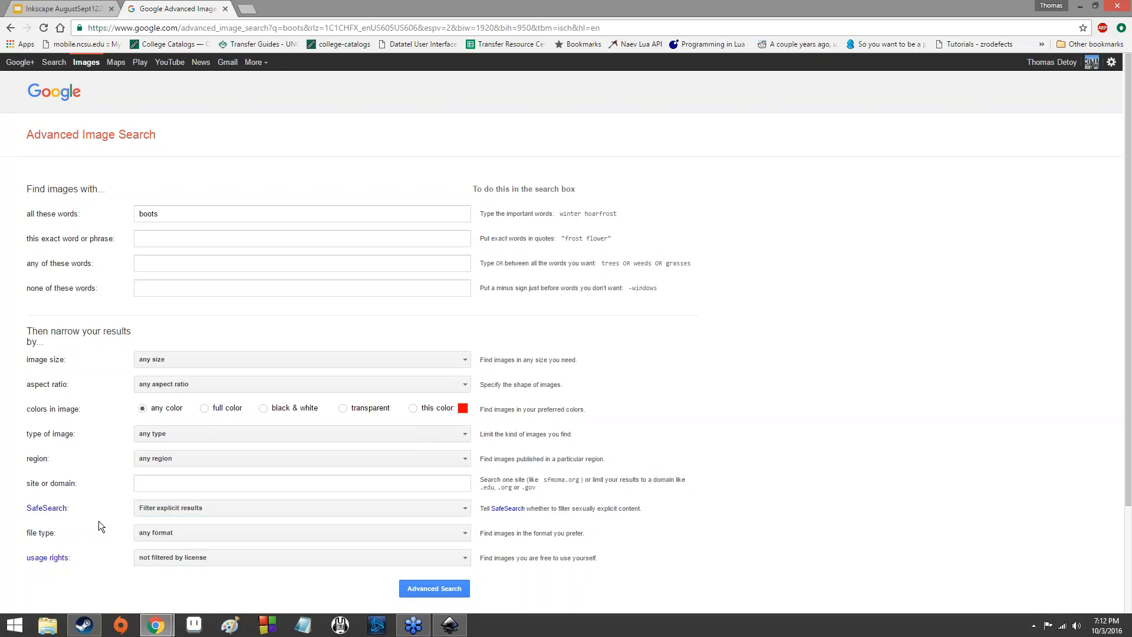
pyautogui.click(263, 564)
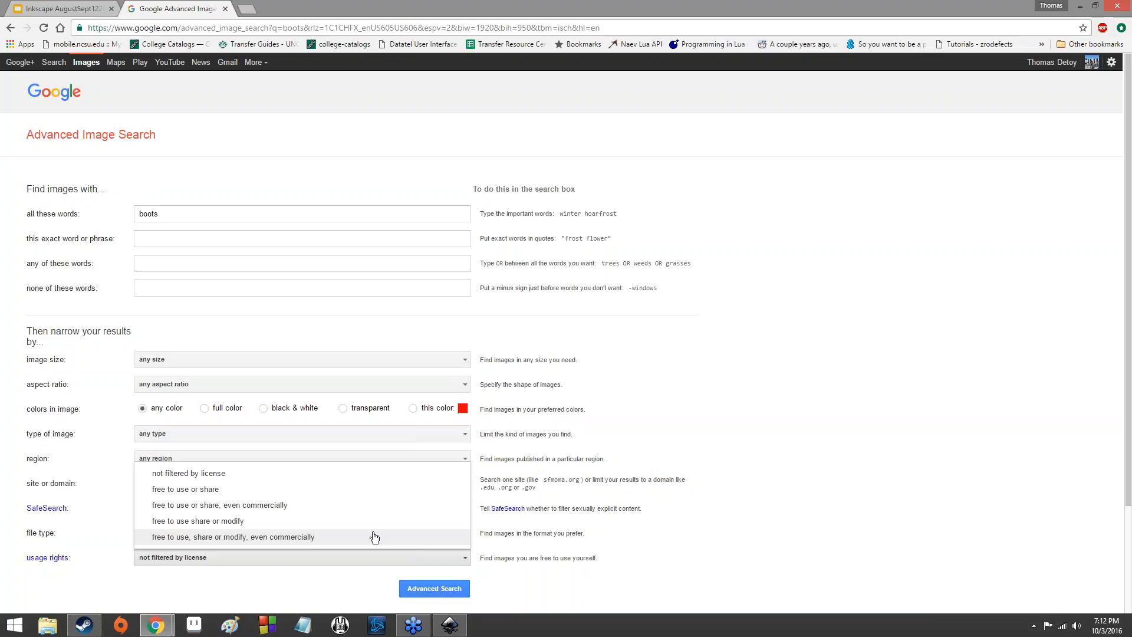
pyautogui.click(477, 534)
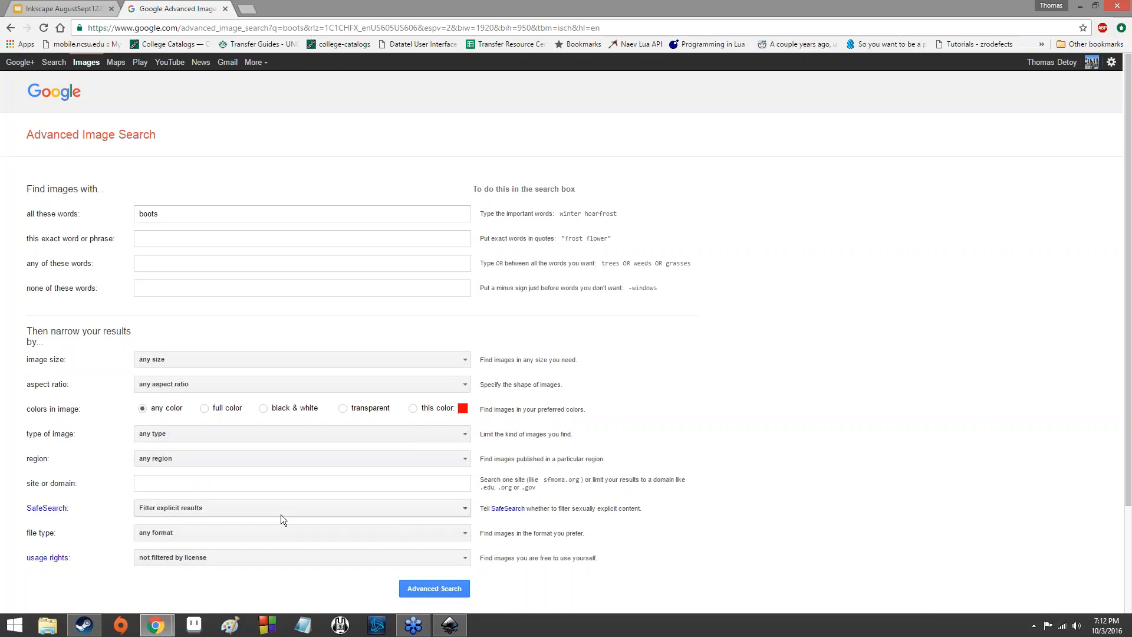
# Limit the file type to SVG files and run the advanced search for boots.
pyautogui.click(247, 529)
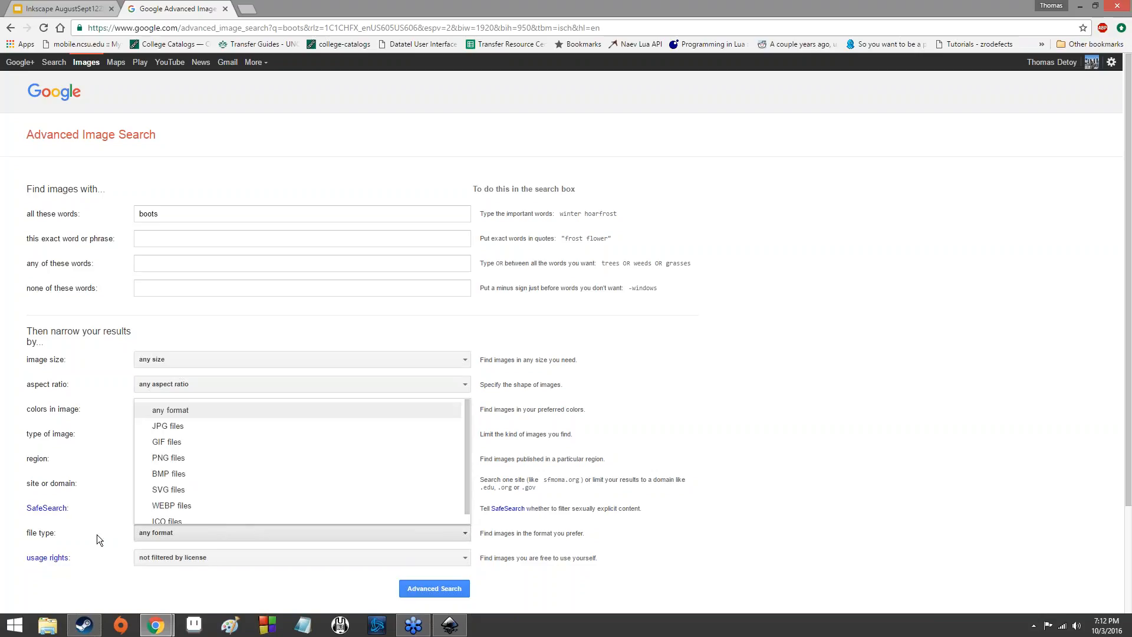
pyautogui.scroll(-1, 182, 445)
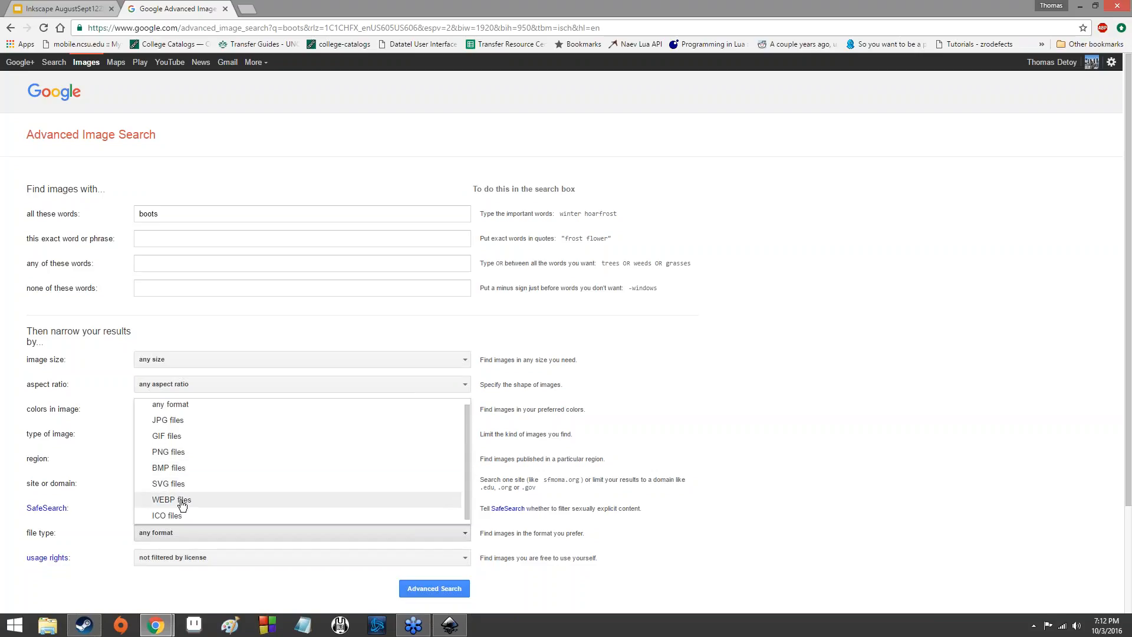
pyautogui.scroll(-2, 202, 517)
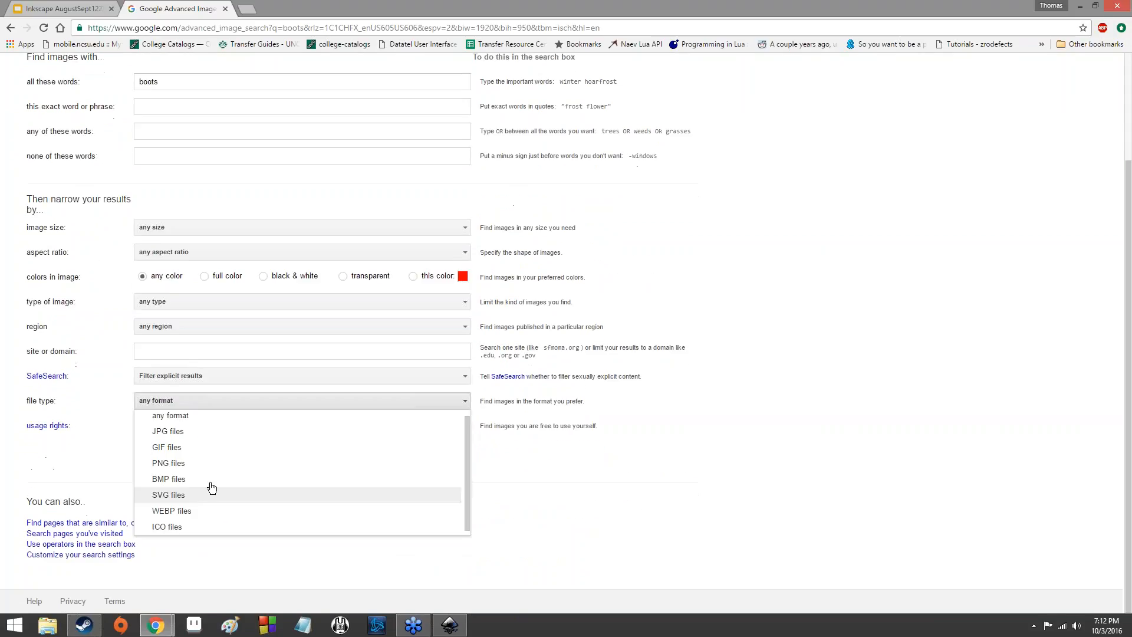
pyautogui.scroll(1, 207, 454)
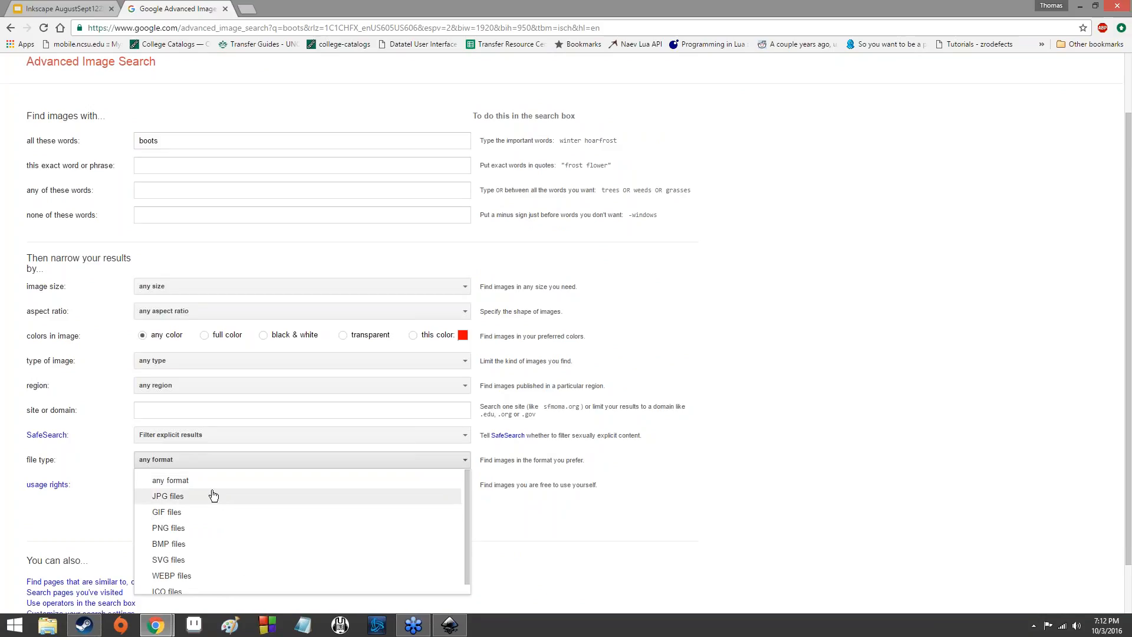
pyautogui.click(215, 561)
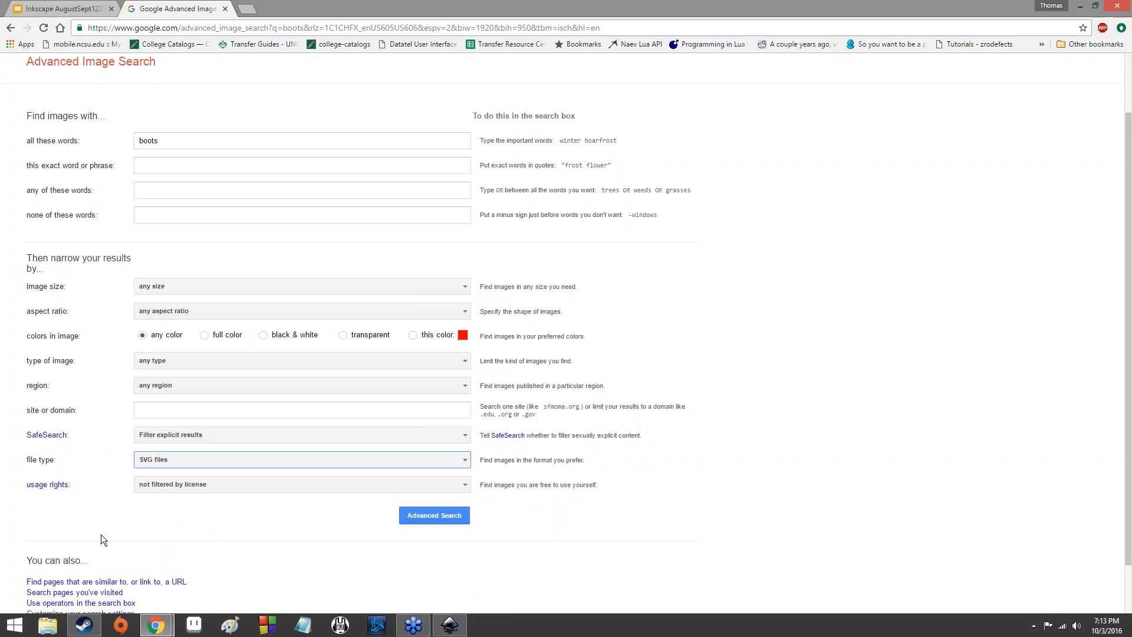
pyautogui.click(30, 512)
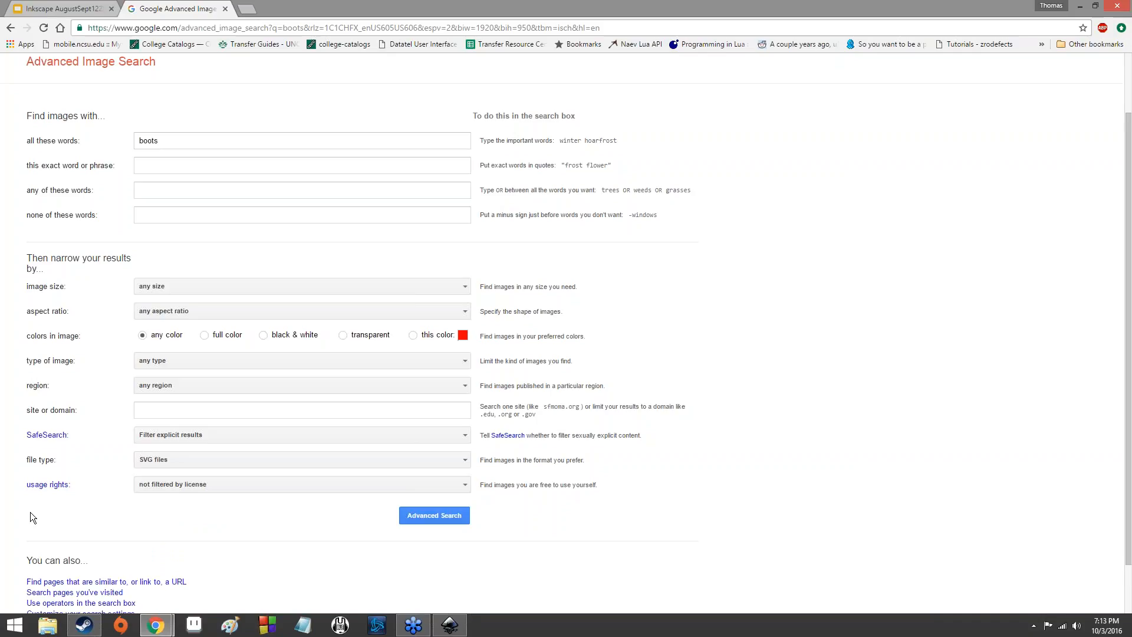
pyautogui.click(451, 515)
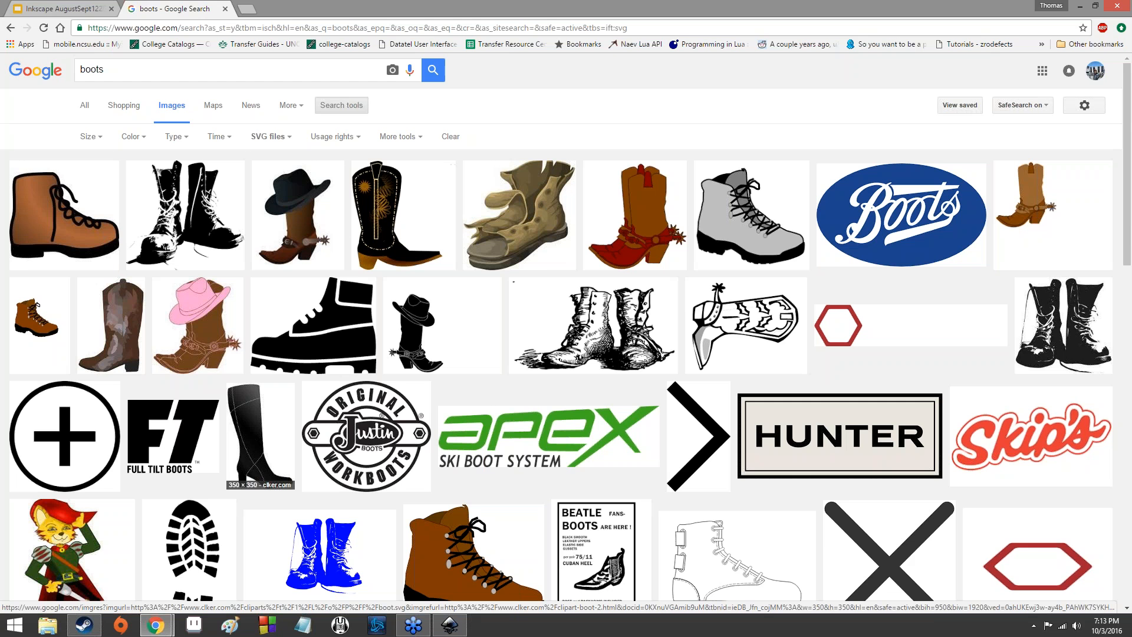
# Browse the SVG results and preview second-row images, including the brown hiking boot, cowgirl boots with hats and leather boots drawing.
pyautogui.scroll(-3, 388, 389)
pyautogui.scroll(-5, 388, 389)
pyautogui.scroll(8, 374, 354)
pyautogui.click(51, 318)
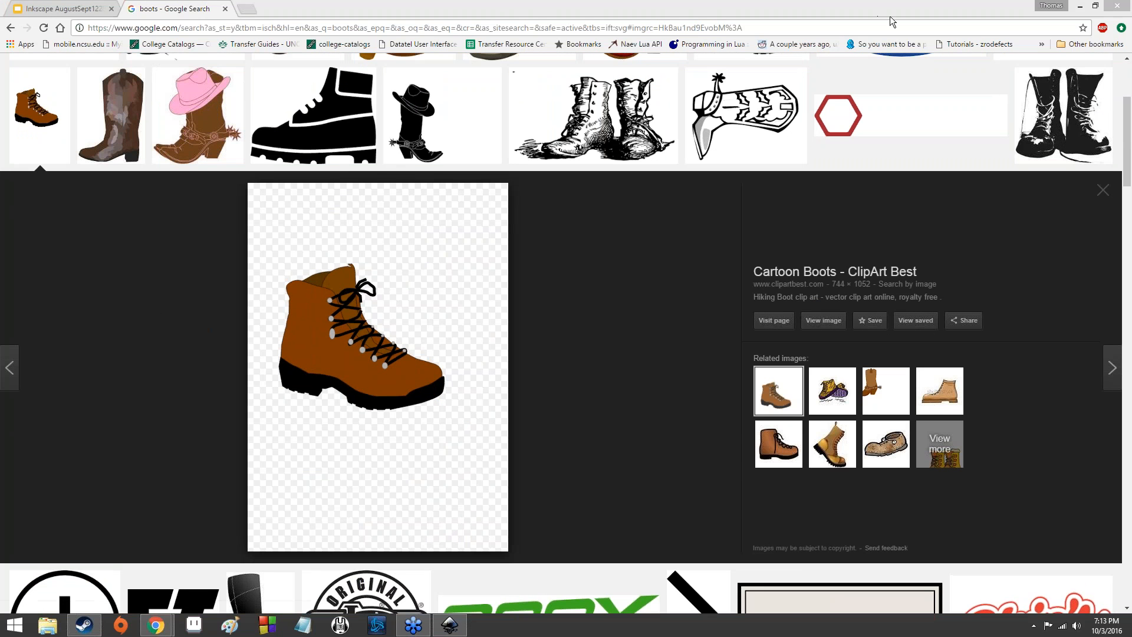
pyautogui.click(203, 134)
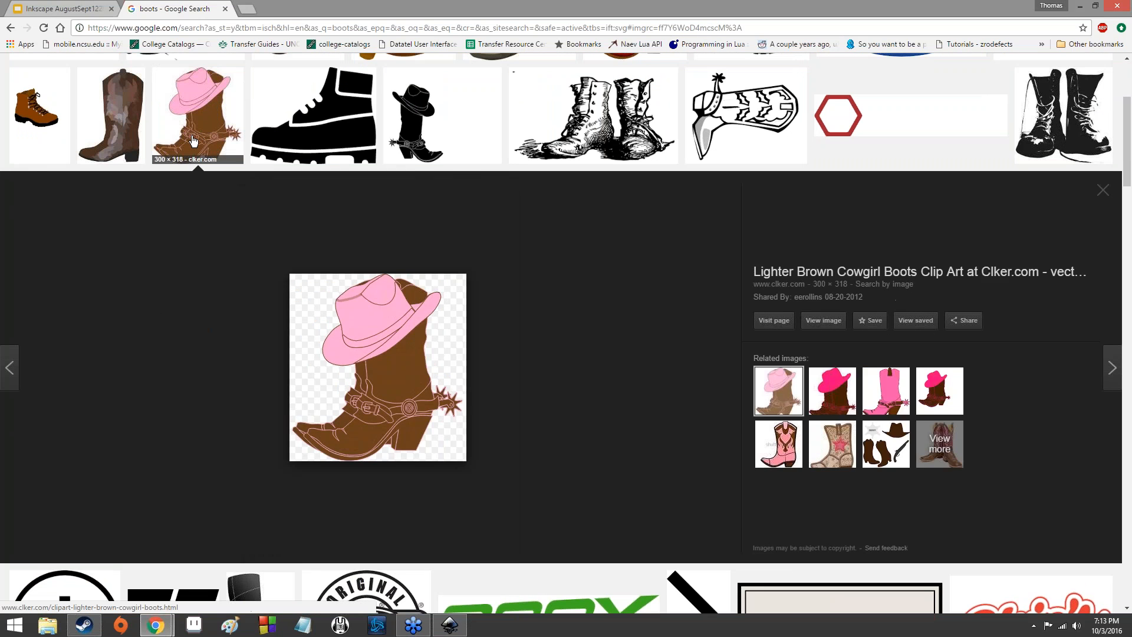
pyautogui.click(314, 115)
pyautogui.click(413, 118)
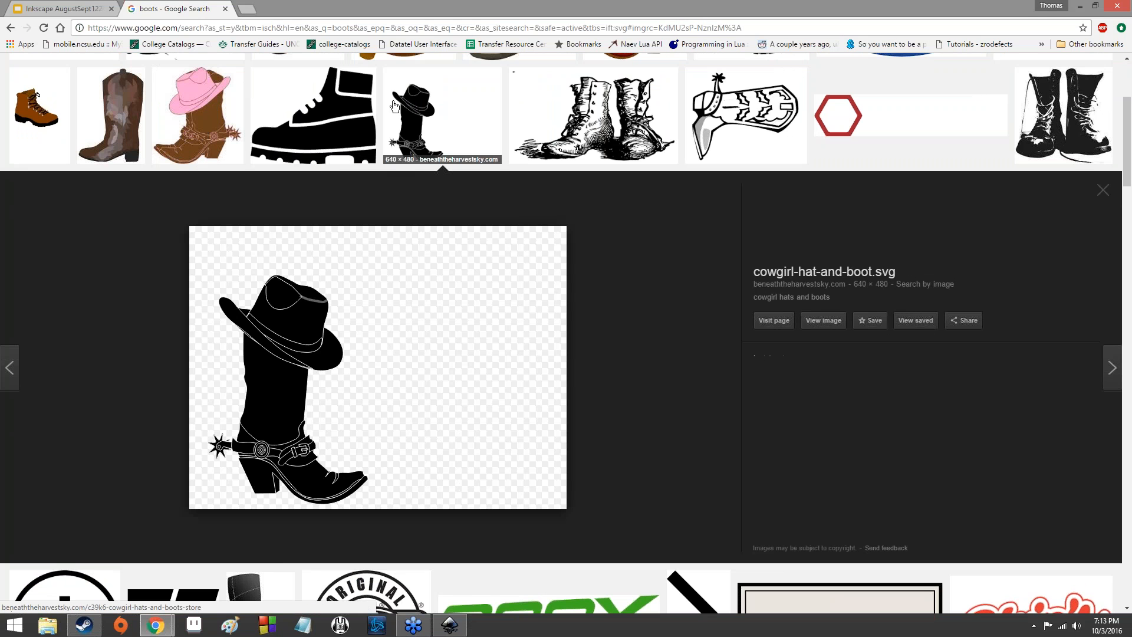
pyautogui.scroll(3, 533, 242)
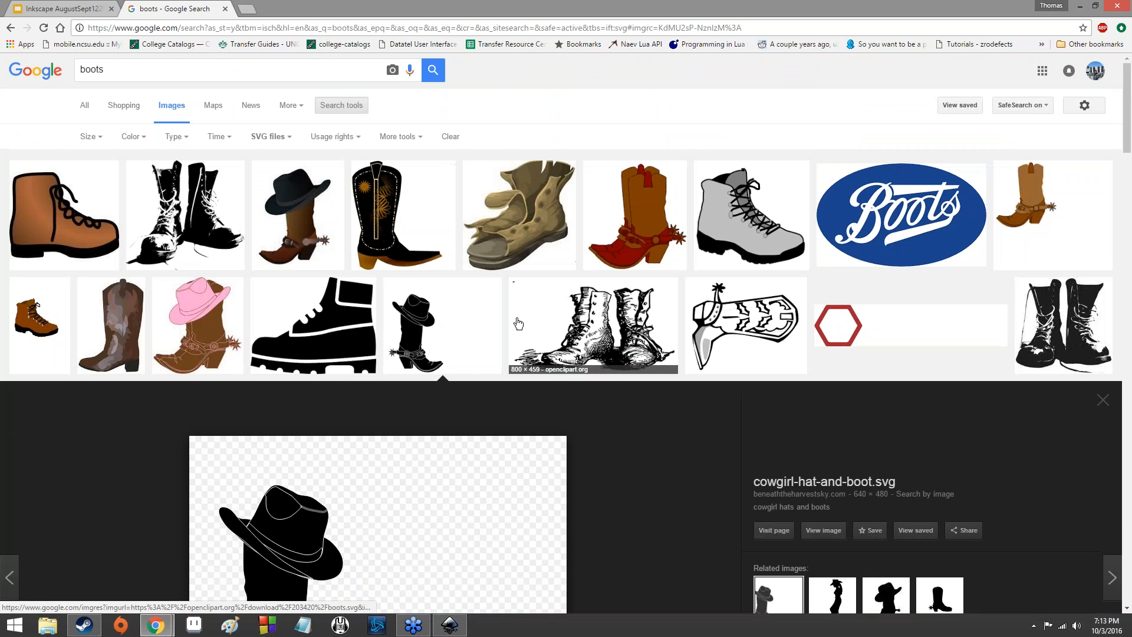
pyautogui.click(415, 330)
pyautogui.click(593, 326)
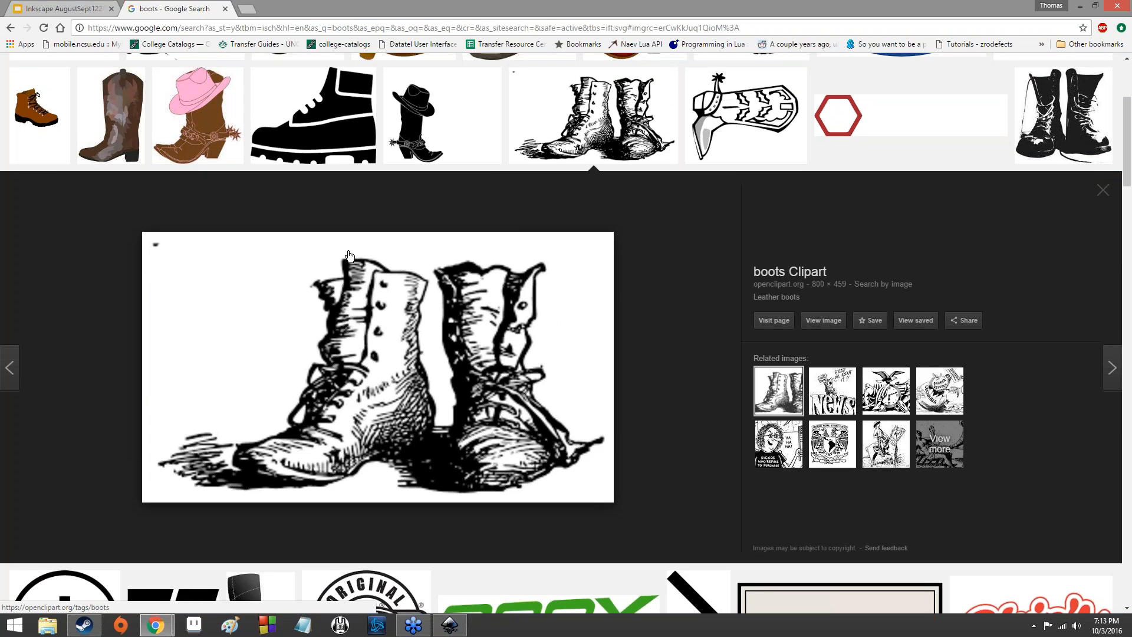
# Preview first-row images: the black-and-white laced boots, the cowboy boot with a hat and the black cowboy boot with gold stitching.
pyautogui.scroll(4, 553, 312)
pyautogui.click(185, 218)
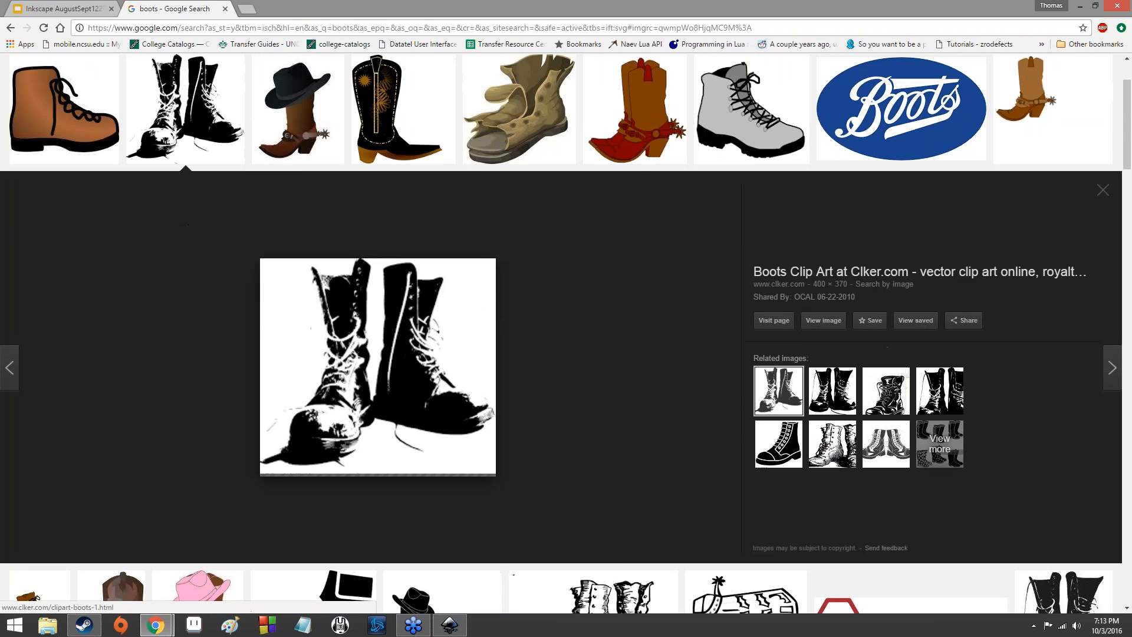
pyautogui.click(332, 130)
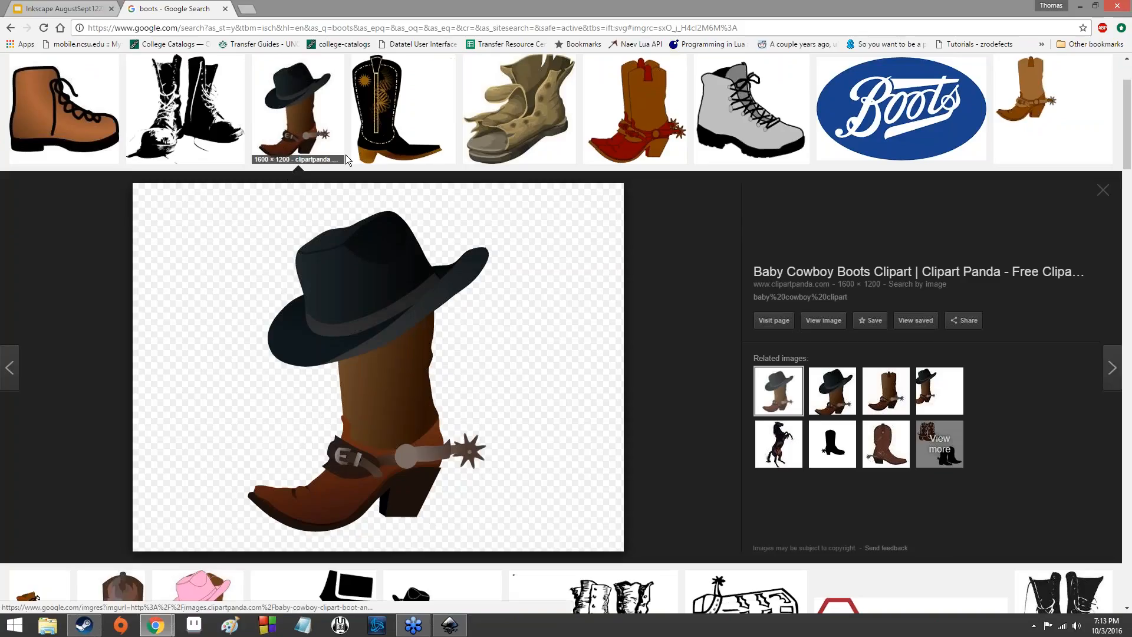
pyautogui.click(372, 143)
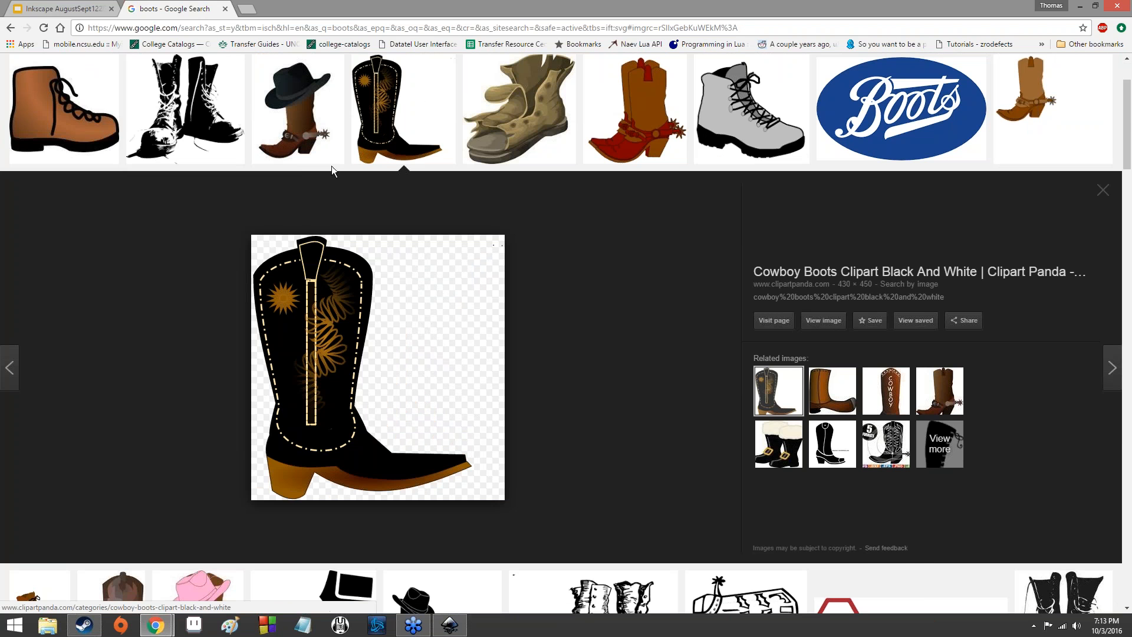
pyautogui.scroll(-2, 215, 306)
pyautogui.scroll(4, 192, 288)
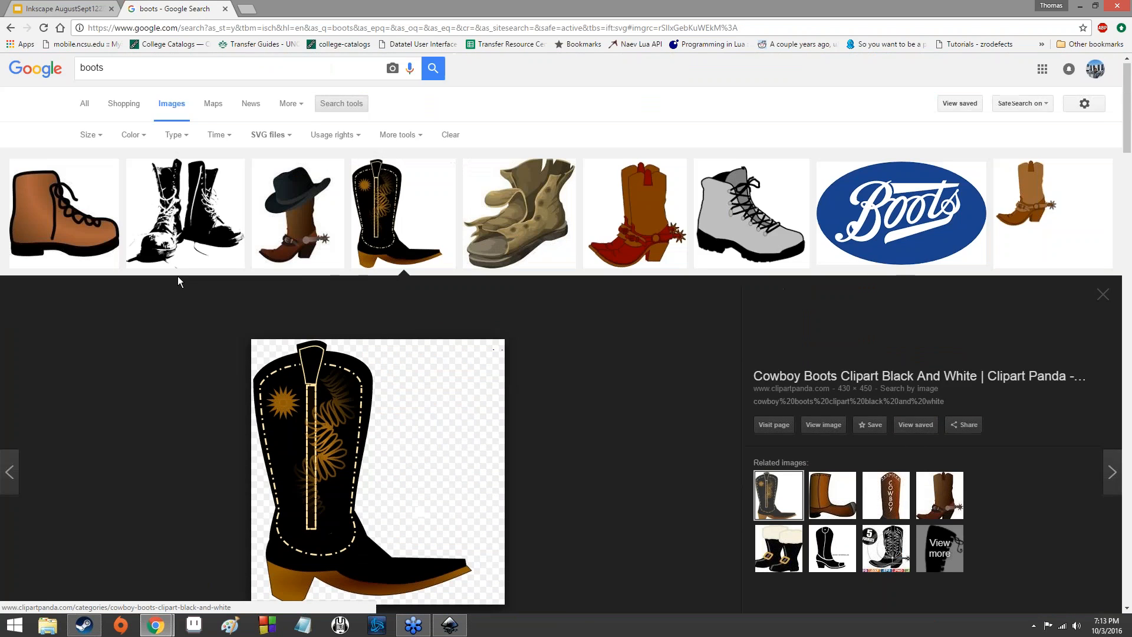
# Preview first-row images: the worn tan boot, brown lace-up boot, red-and-brown cowboy boot with spurs and gray hiking boot.
pyautogui.scroll(-2, 175, 278)
pyautogui.scroll(3, 152, 285)
pyautogui.click(498, 200)
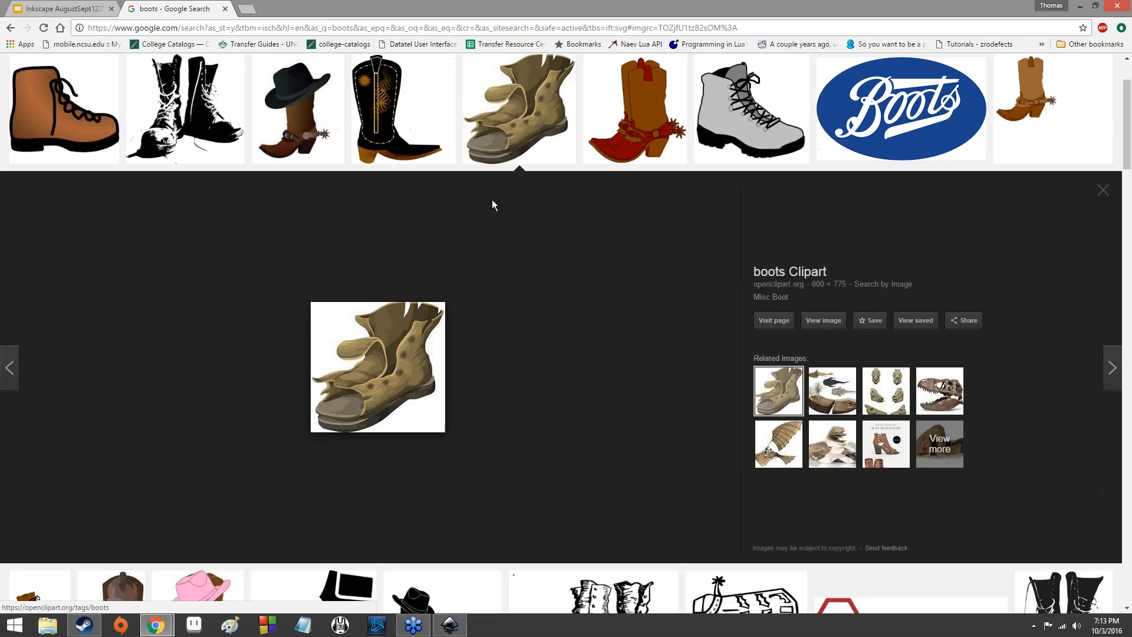
pyautogui.click(63, 142)
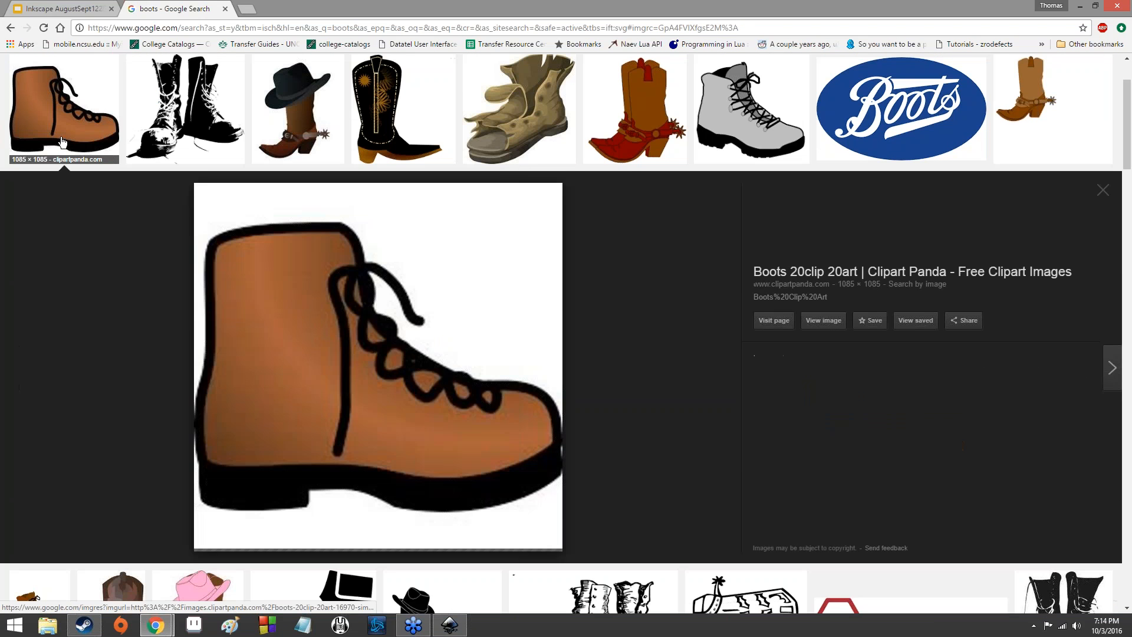
pyautogui.click(668, 127)
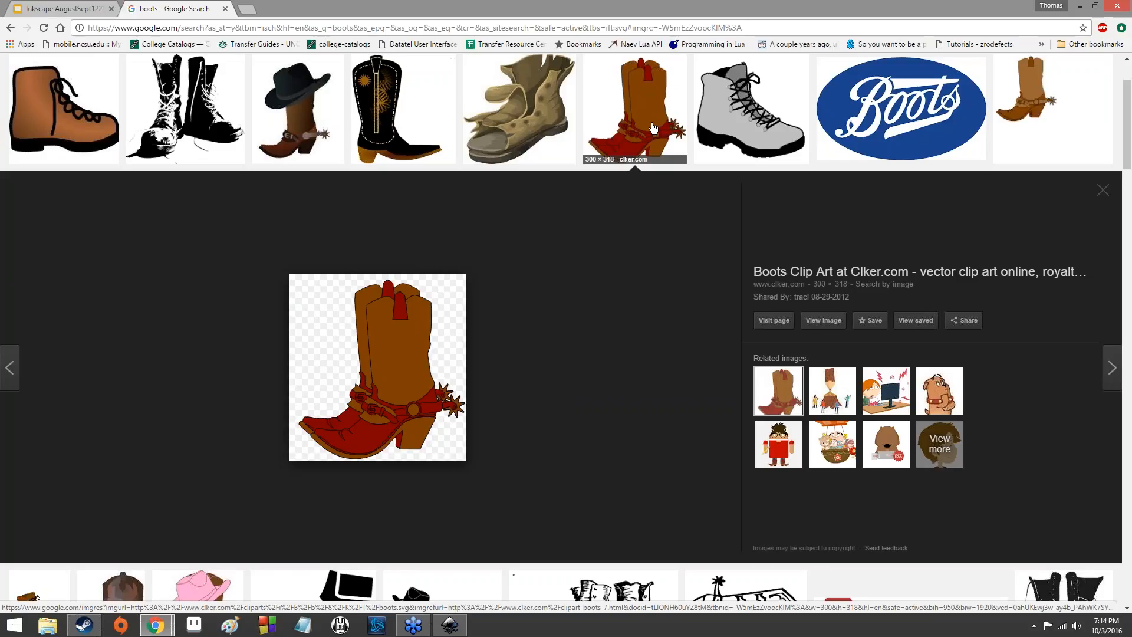
pyautogui.click(763, 105)
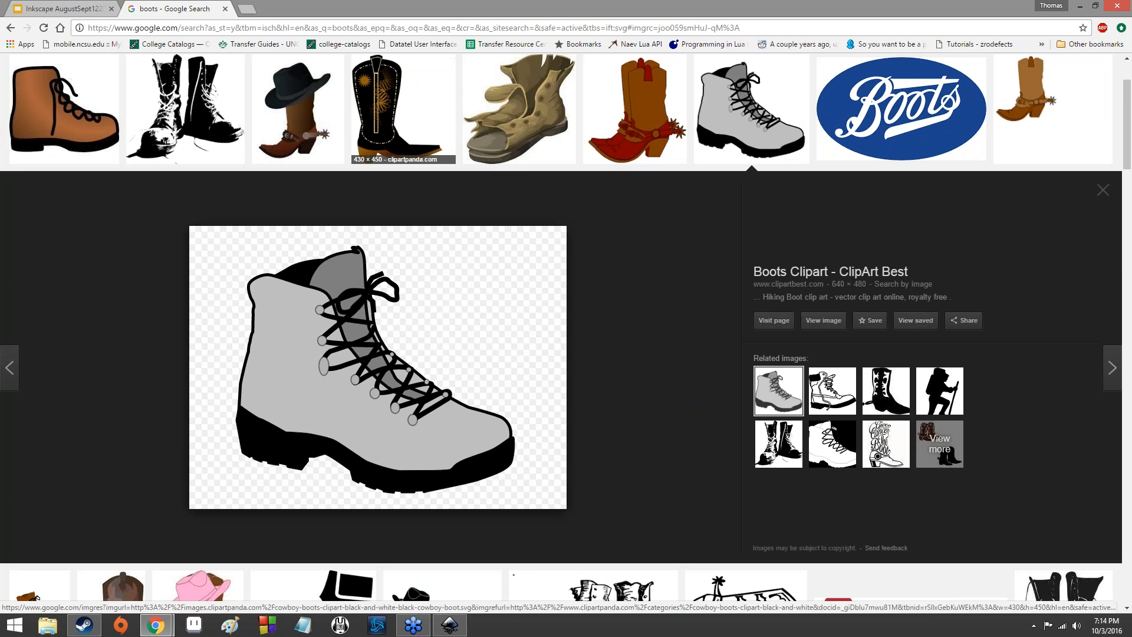
pyautogui.scroll(-2, 418, 144)
pyautogui.scroll(3, 418, 144)
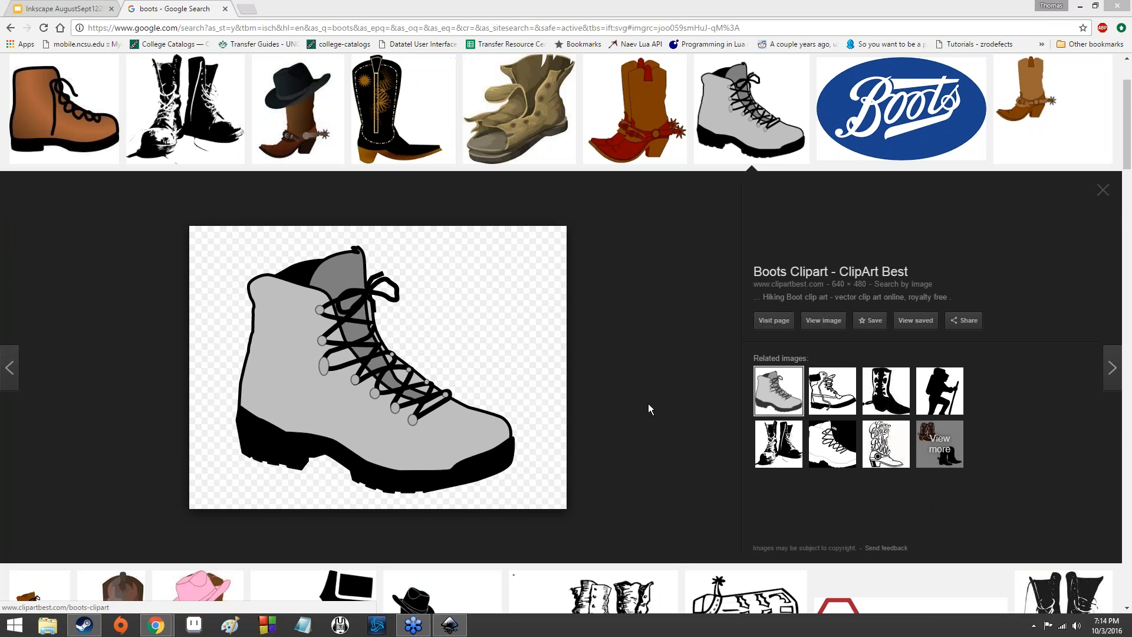
# Browse the lower rows of SVG results, preview the hiking boot outline drawing, and return to the first row.
pyautogui.scroll(-6, 644, 402)
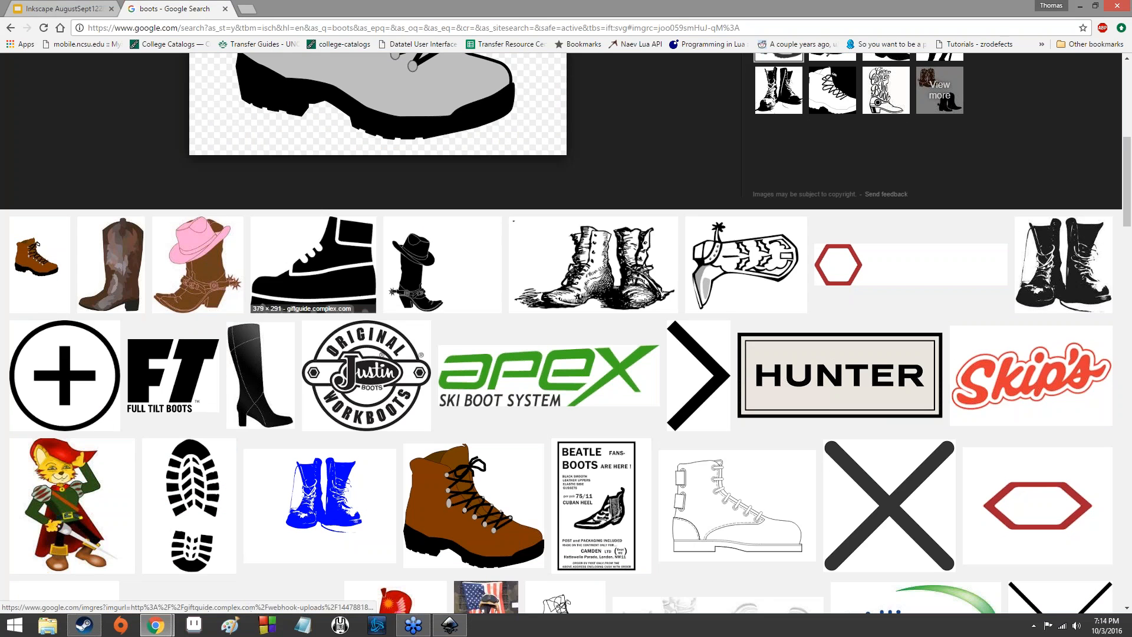
pyautogui.scroll(-1, 355, 255)
pyautogui.scroll(-4, 354, 255)
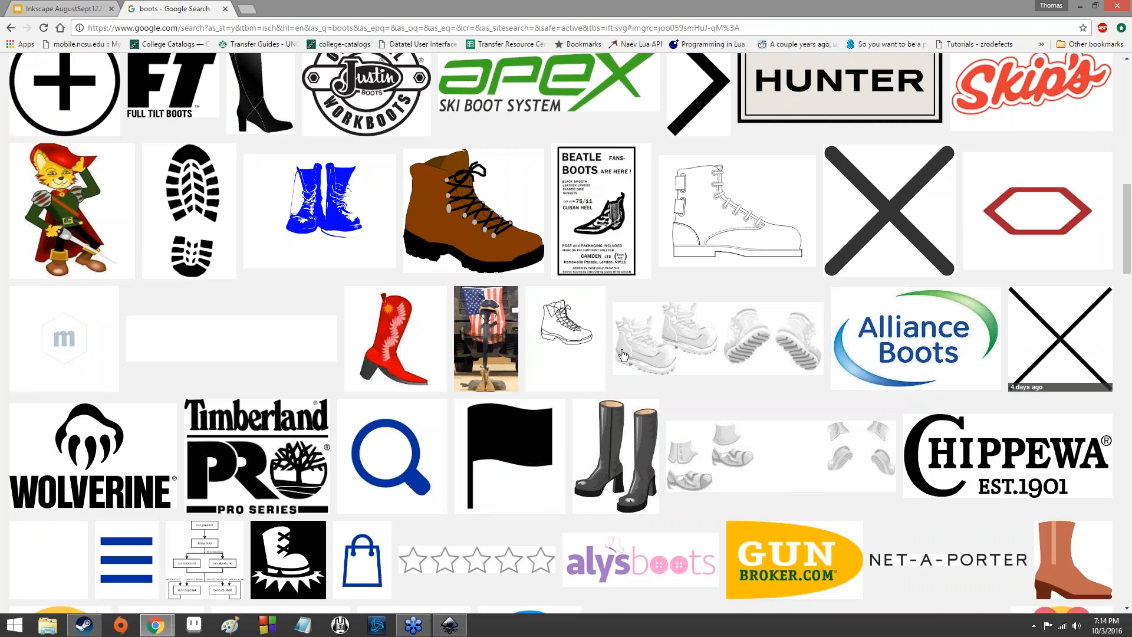
pyautogui.click(538, 344)
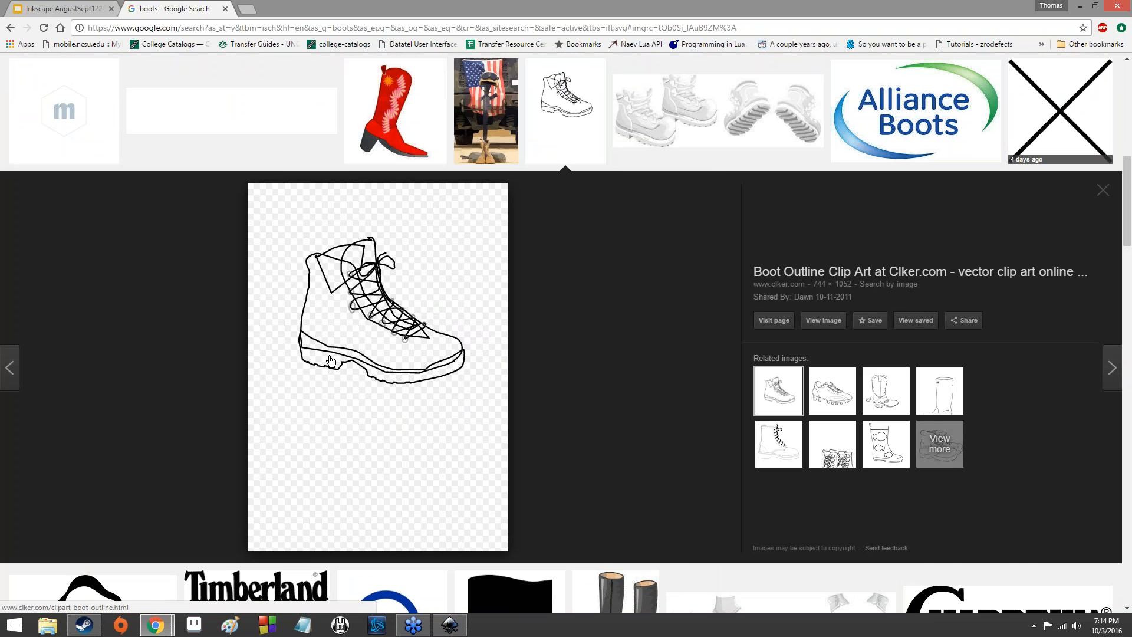
pyautogui.scroll(-5, 325, 329)
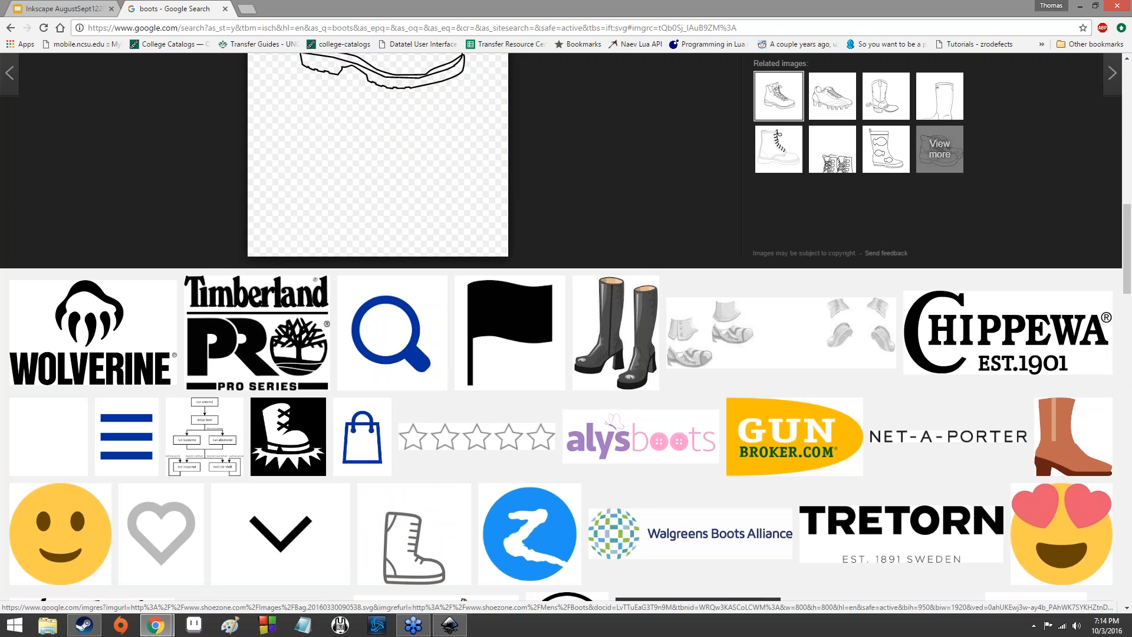
pyautogui.scroll(5, 449, 502)
pyautogui.scroll(-20, 448, 502)
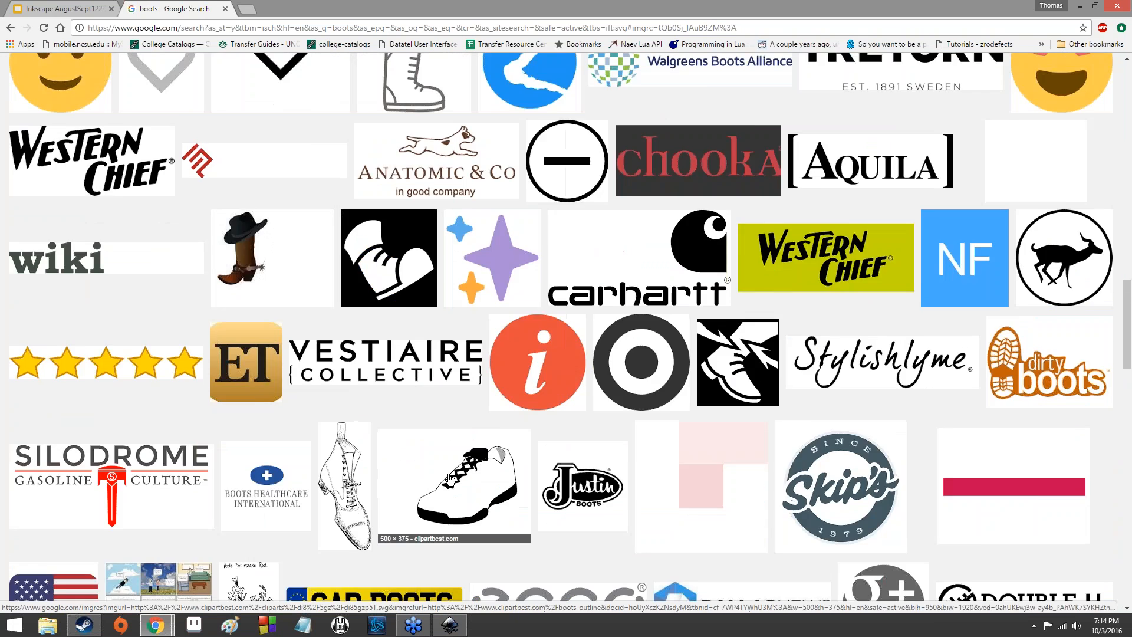
pyautogui.scroll(10, 449, 468)
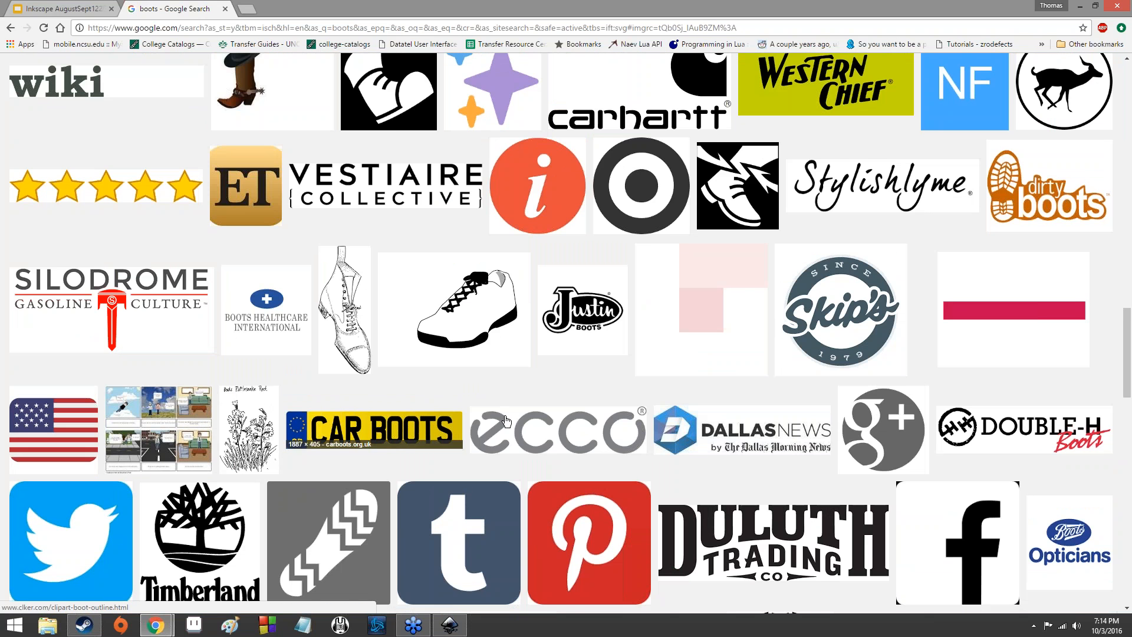
pyautogui.scroll(5, 493, 383)
pyautogui.scroll(20, 526, 407)
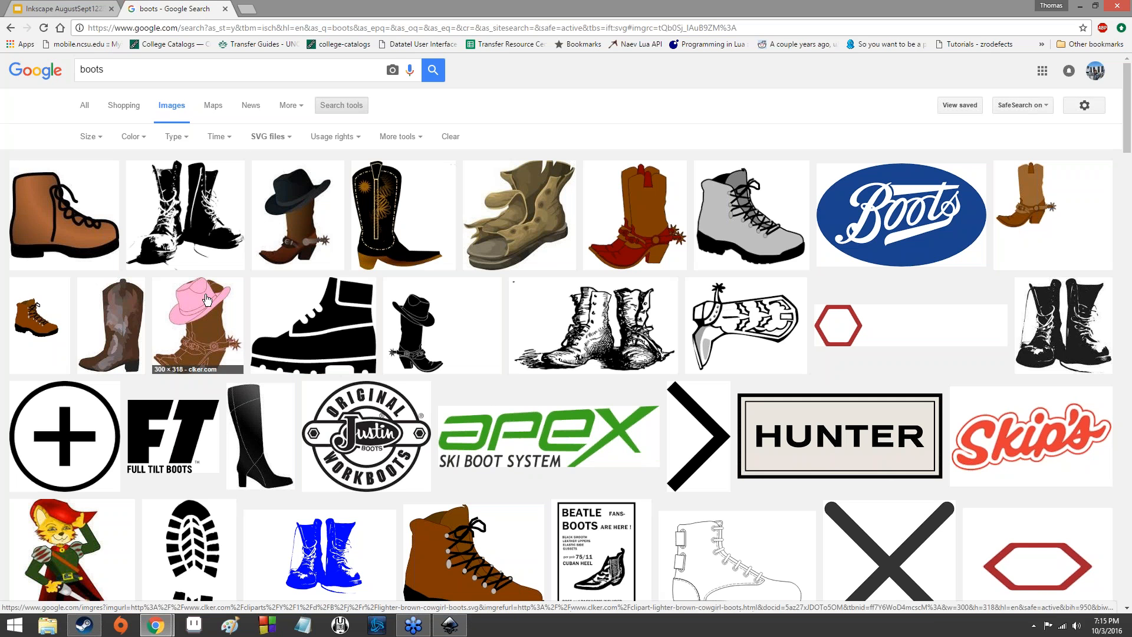
# Go back to the unfiltered boots image results and preview the black Airseal lace-up boots and the tan lace combat boot.
pyautogui.click(11, 29)
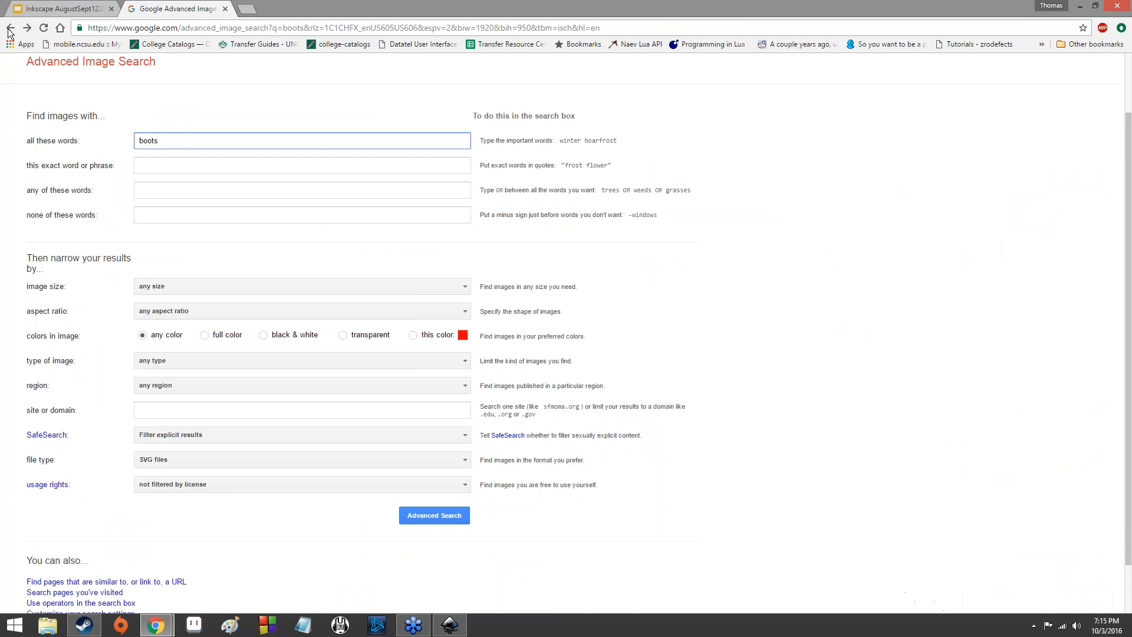
pyautogui.click(10, 29)
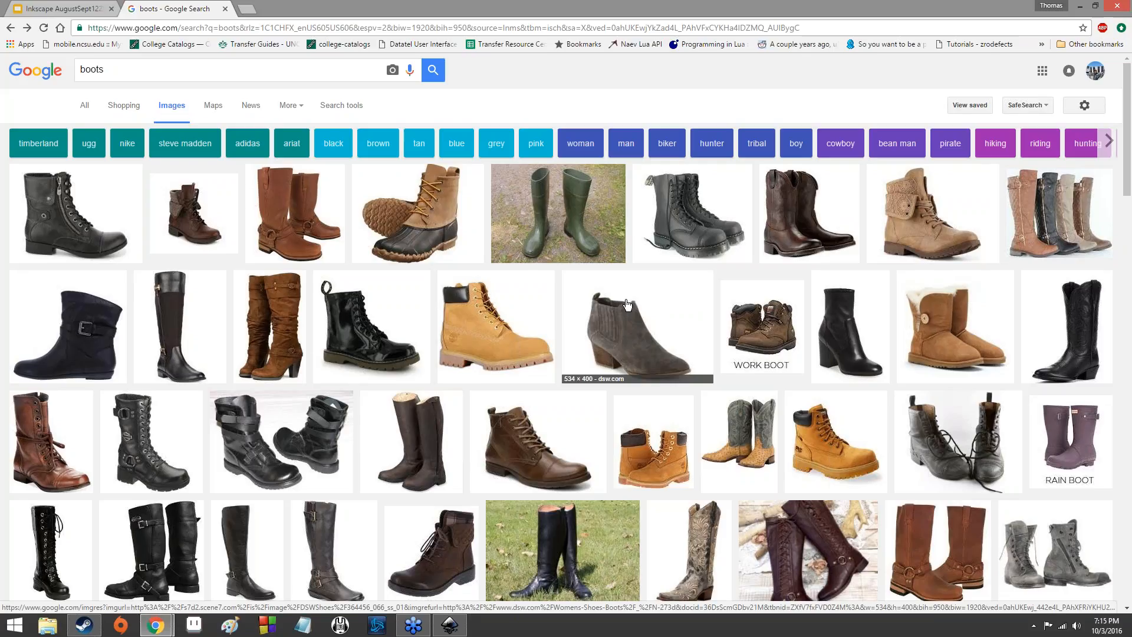
pyautogui.click(705, 239)
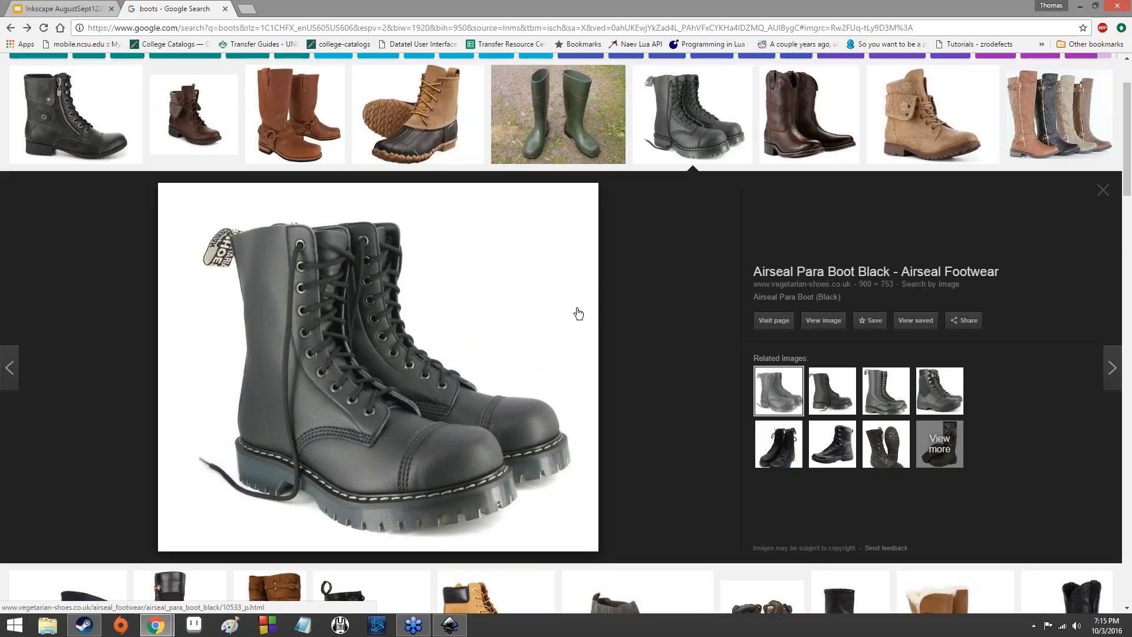
pyautogui.click(911, 138)
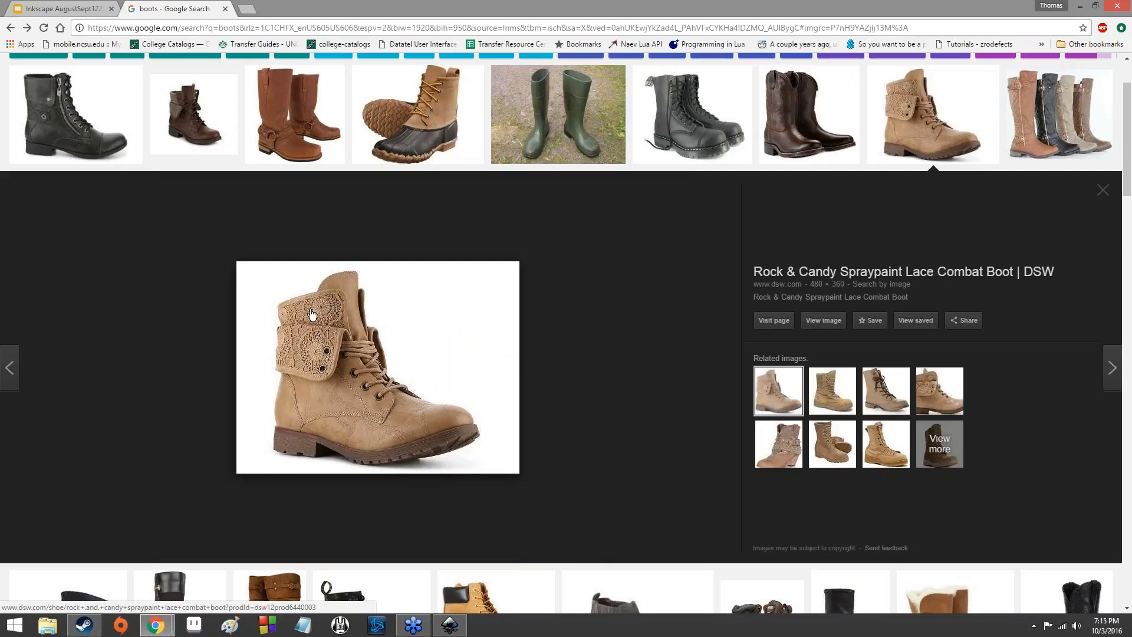
pyautogui.click(693, 118)
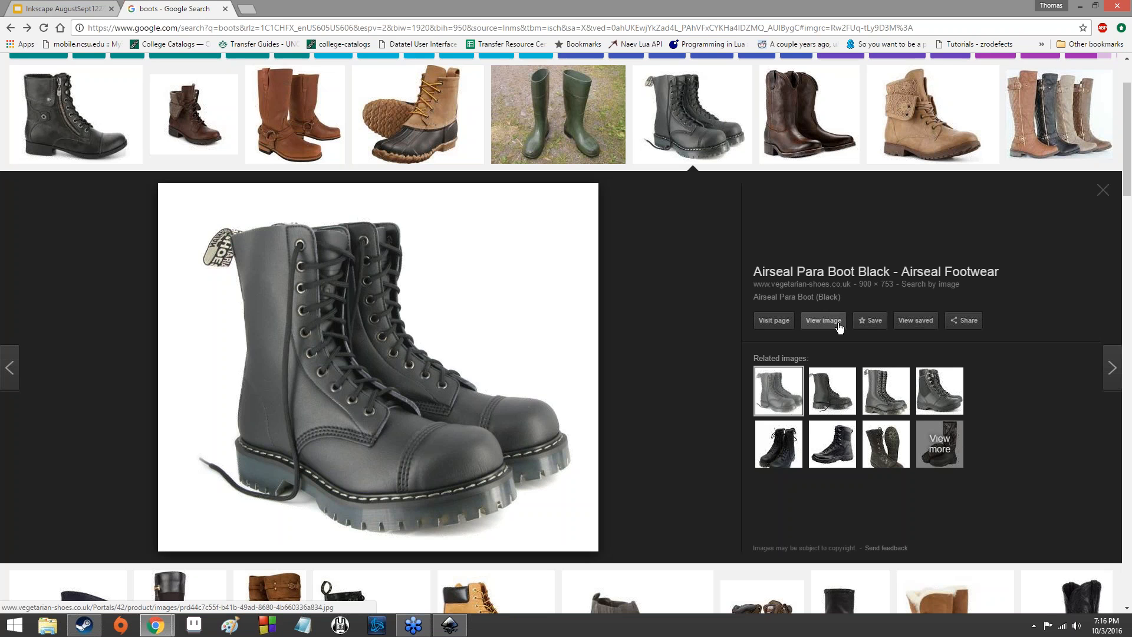
pyautogui.scroll(-3, 839, 327)
pyautogui.scroll(4, 839, 327)
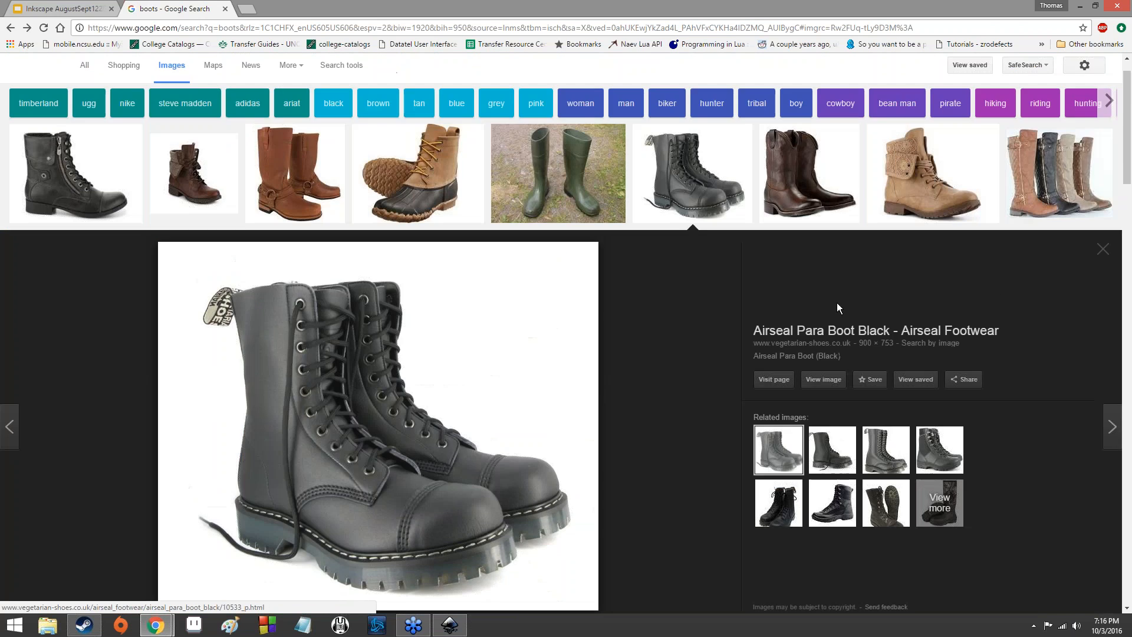
# Open the black Airseal boots image at full size and save it to the Desktop as boots.jpg.
pyautogui.click(824, 380)
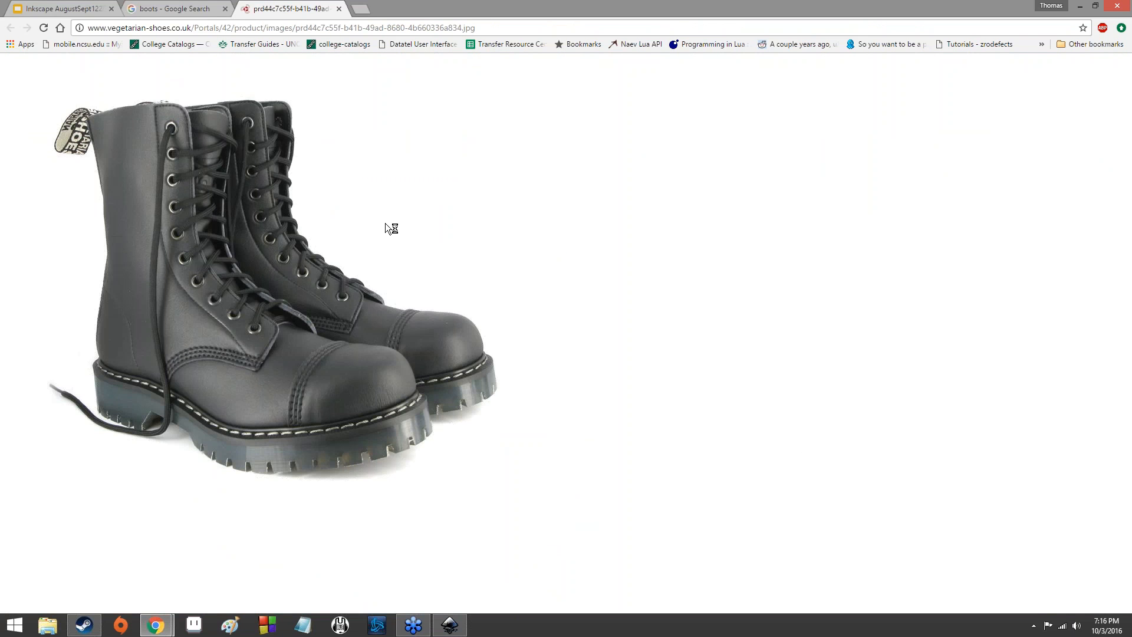
pyautogui.rightClick(127, 225)
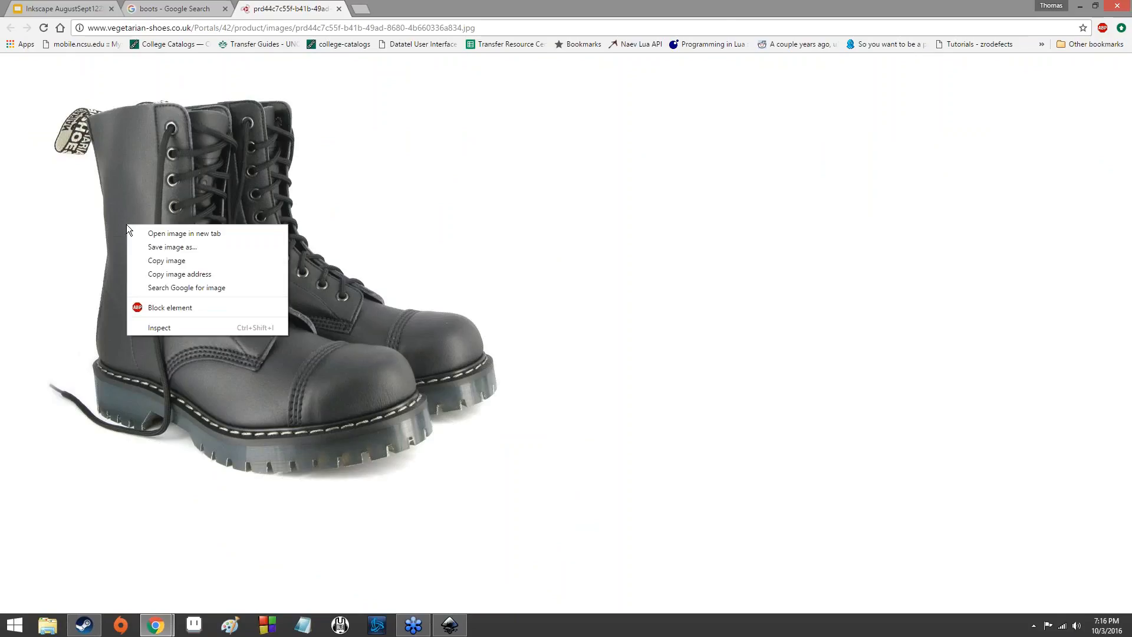
pyautogui.click(207, 246)
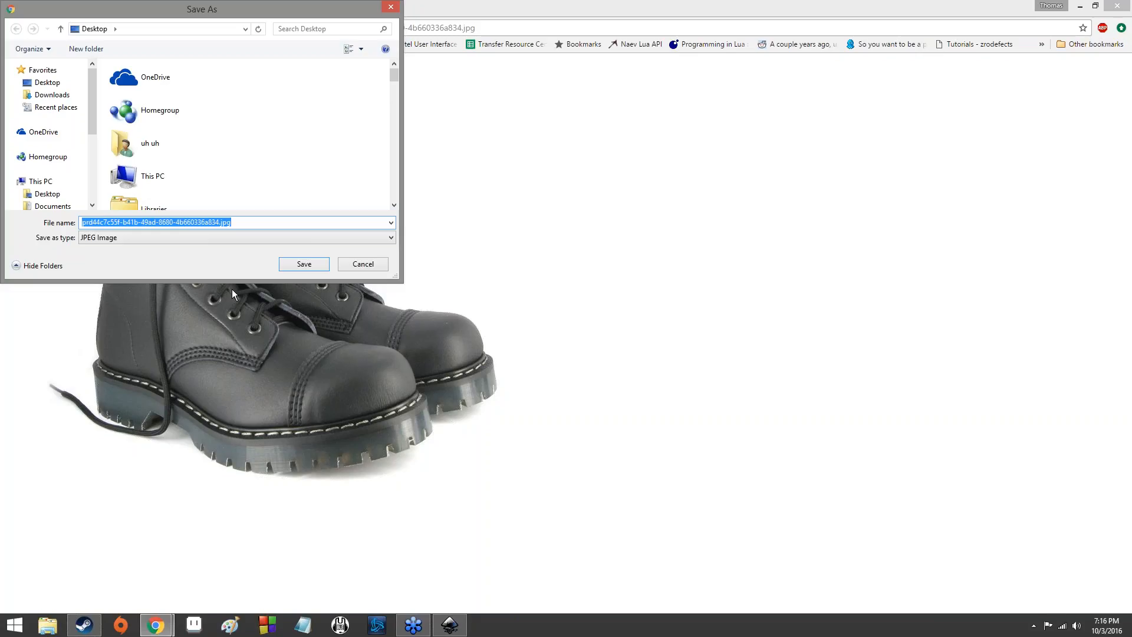
pyautogui.write('boots.jpg')
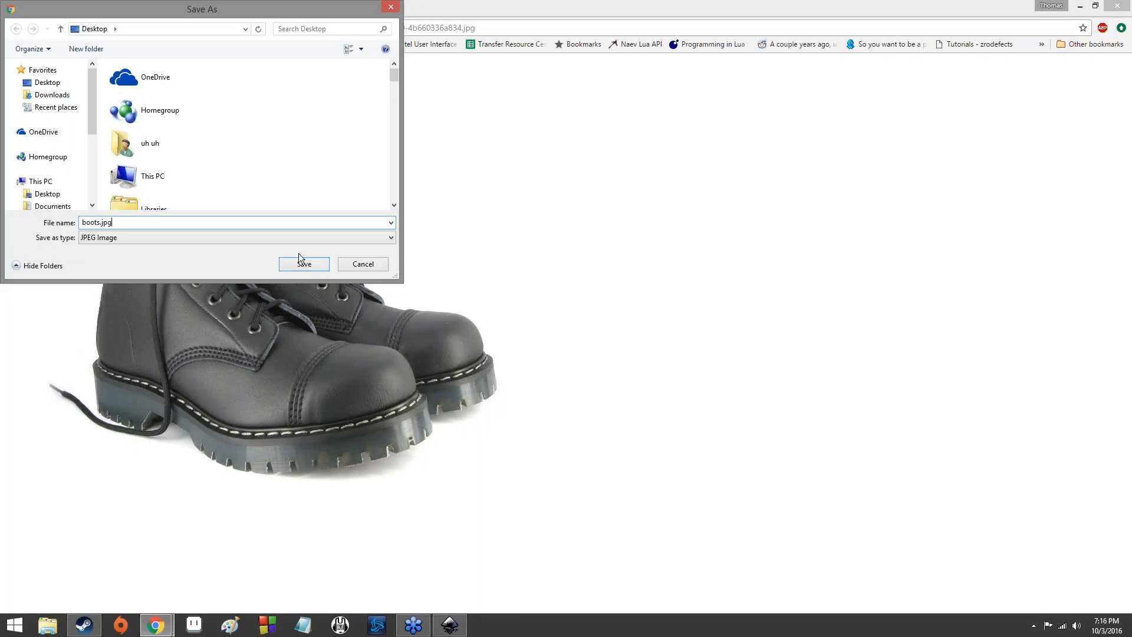
pyautogui.click(316, 261)
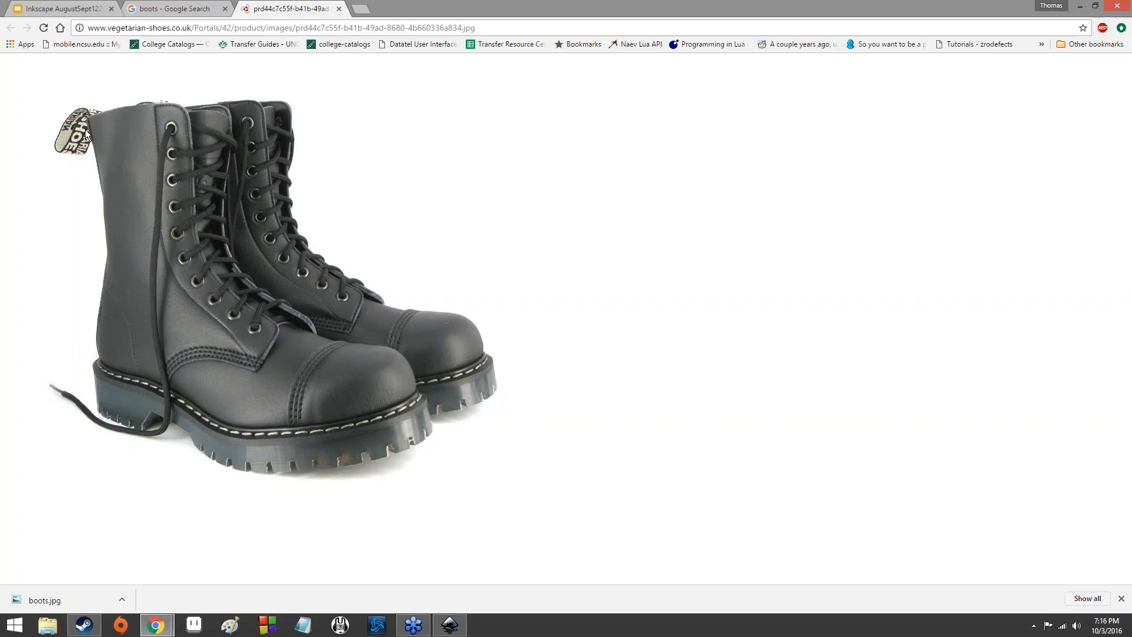
# Switch to Inkscape and choose boots.jpg from the Desktop as the file to import.
pyautogui.click(450, 624)
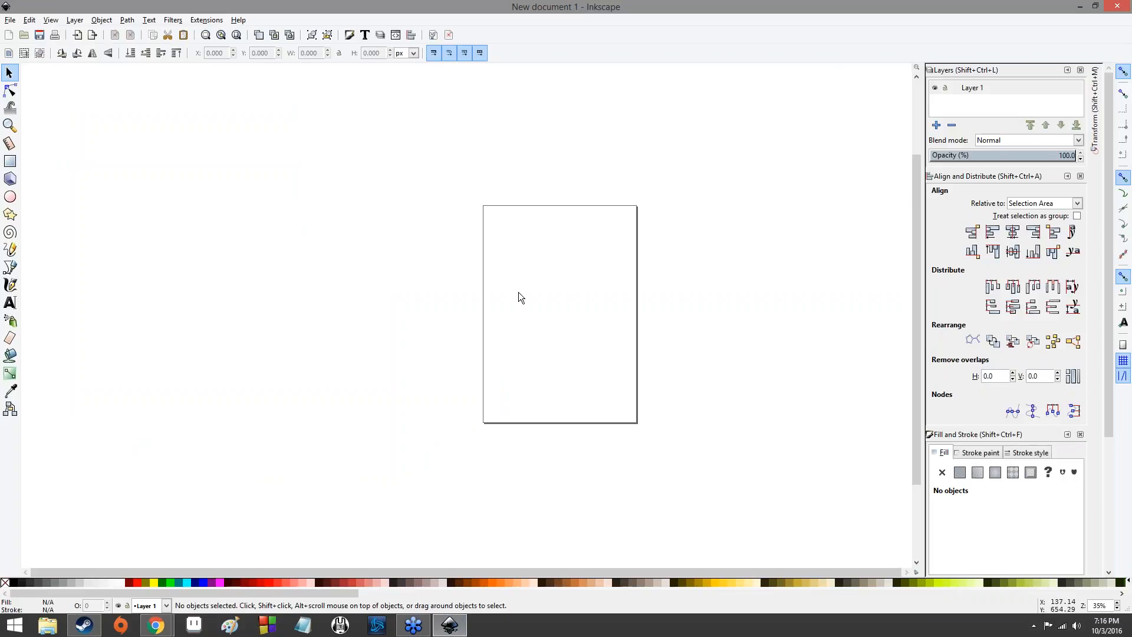
pyautogui.click(12, 21)
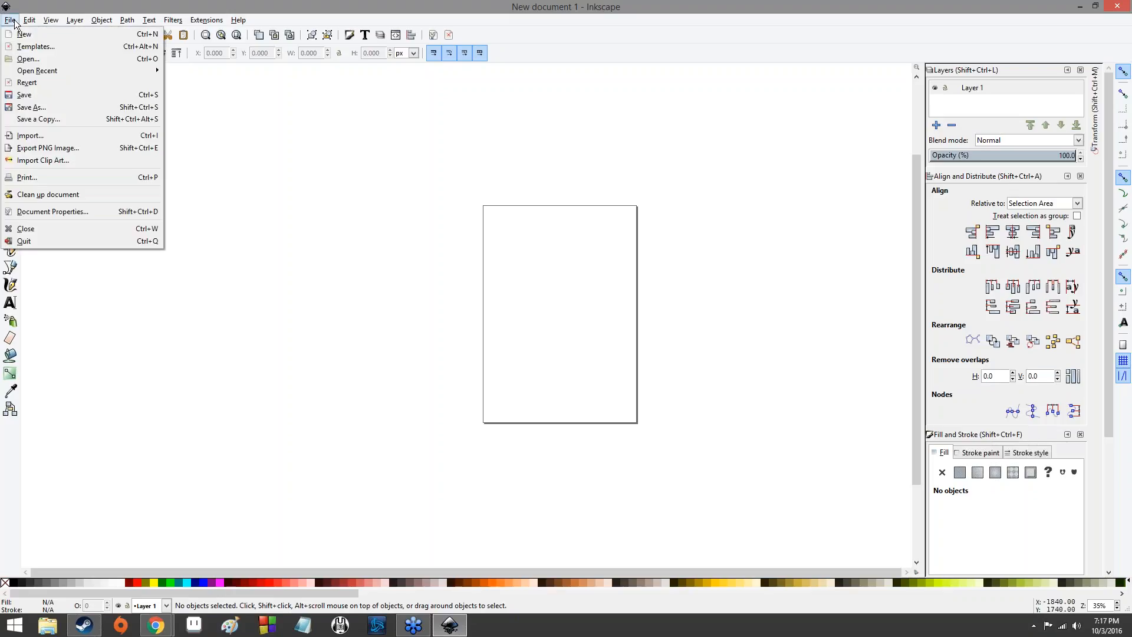
pyautogui.click(85, 139)
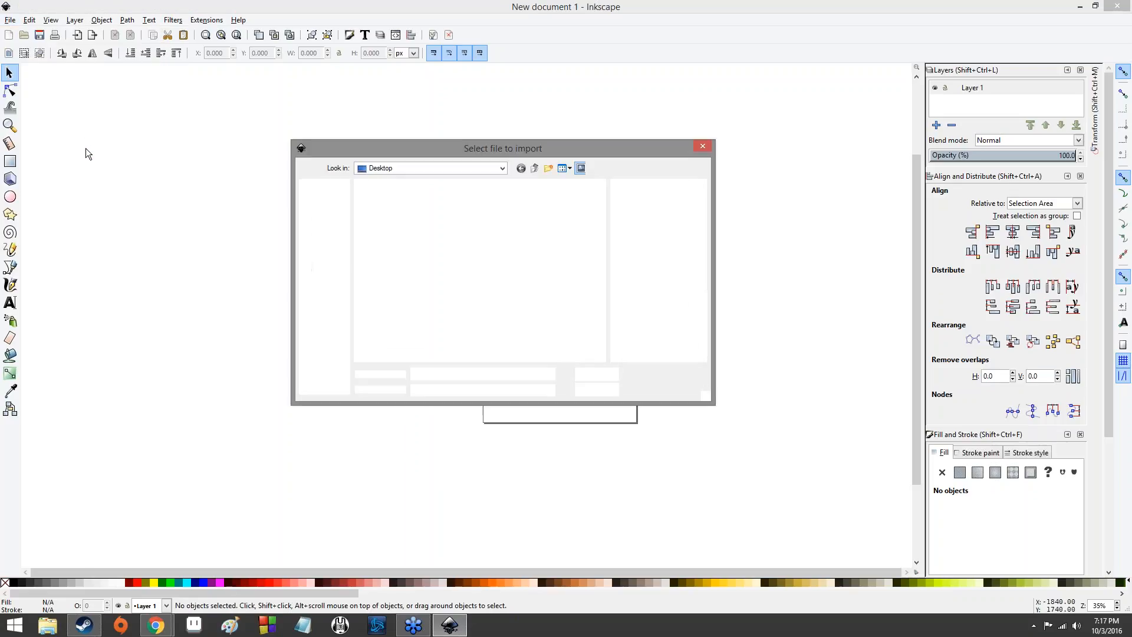
pyautogui.moveTo(600, 213); pyautogui.dragTo(592, 272)
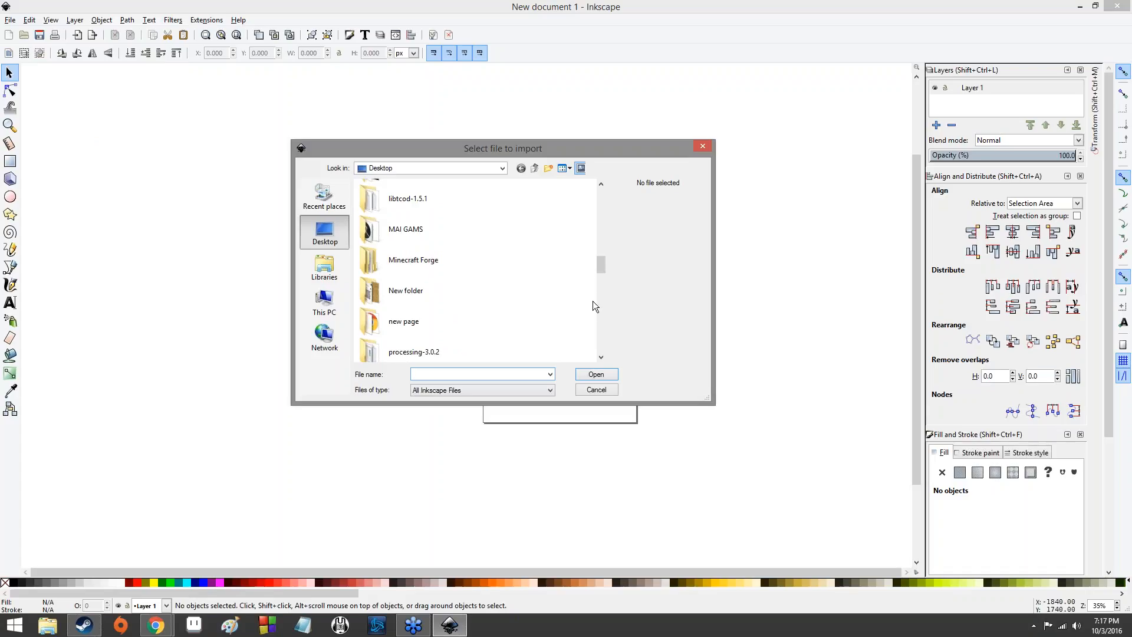
pyautogui.scroll(-5, 597, 301)
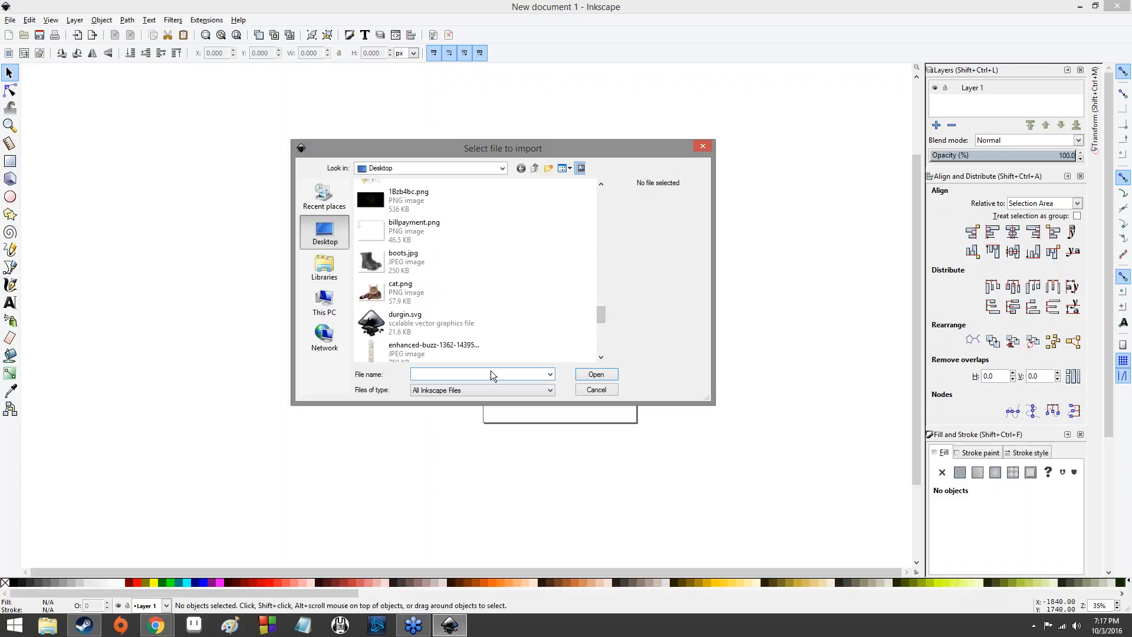
pyautogui.click(402, 265)
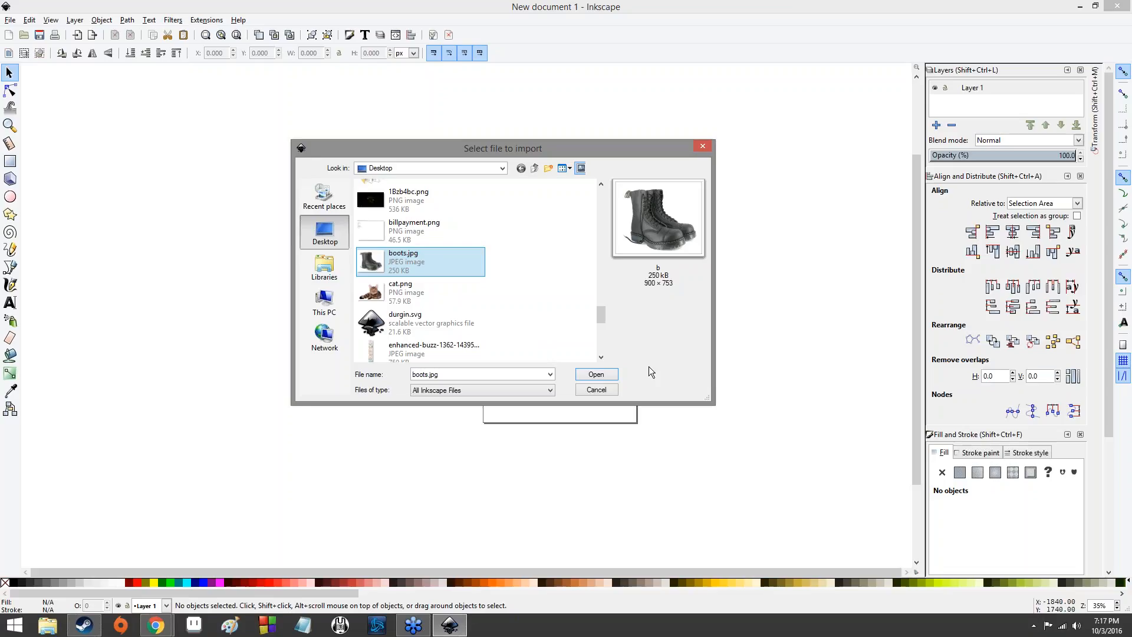
pyautogui.click(609, 375)
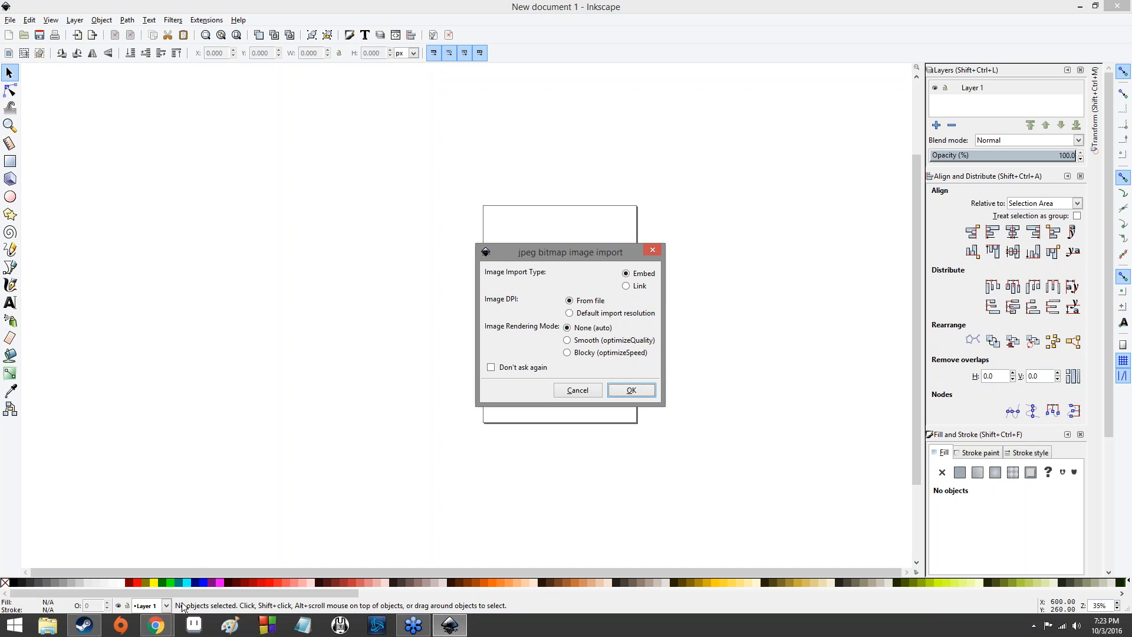
# Switch back to Chrome and show the boots image search results.
pyautogui.moveTo(155, 629)
pyautogui.click(215, 561)
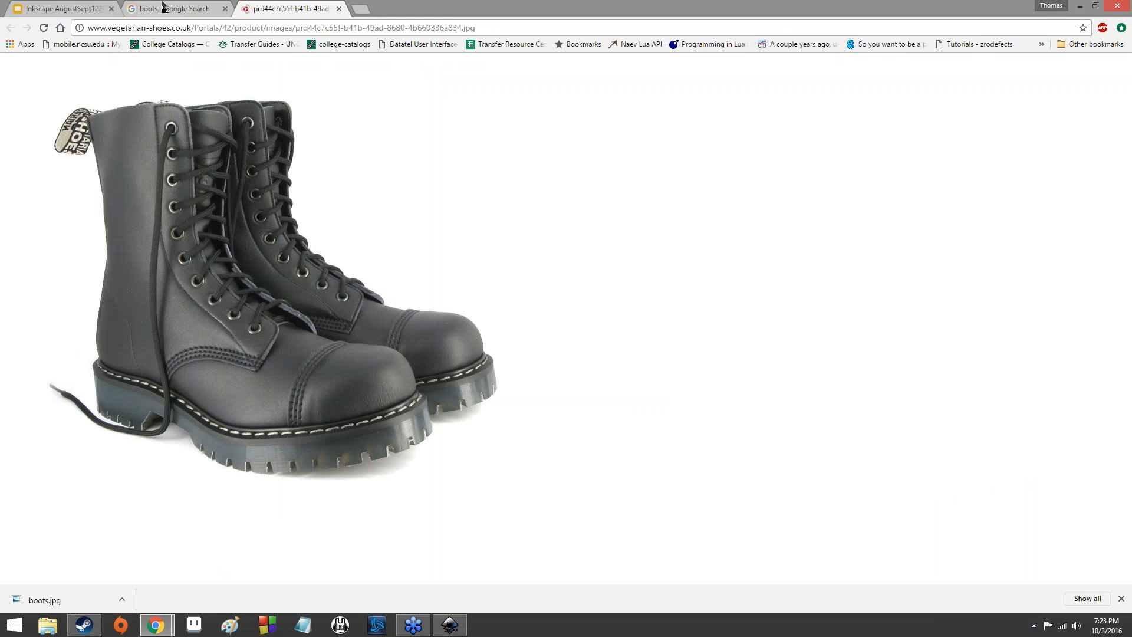
pyautogui.click(156, 7)
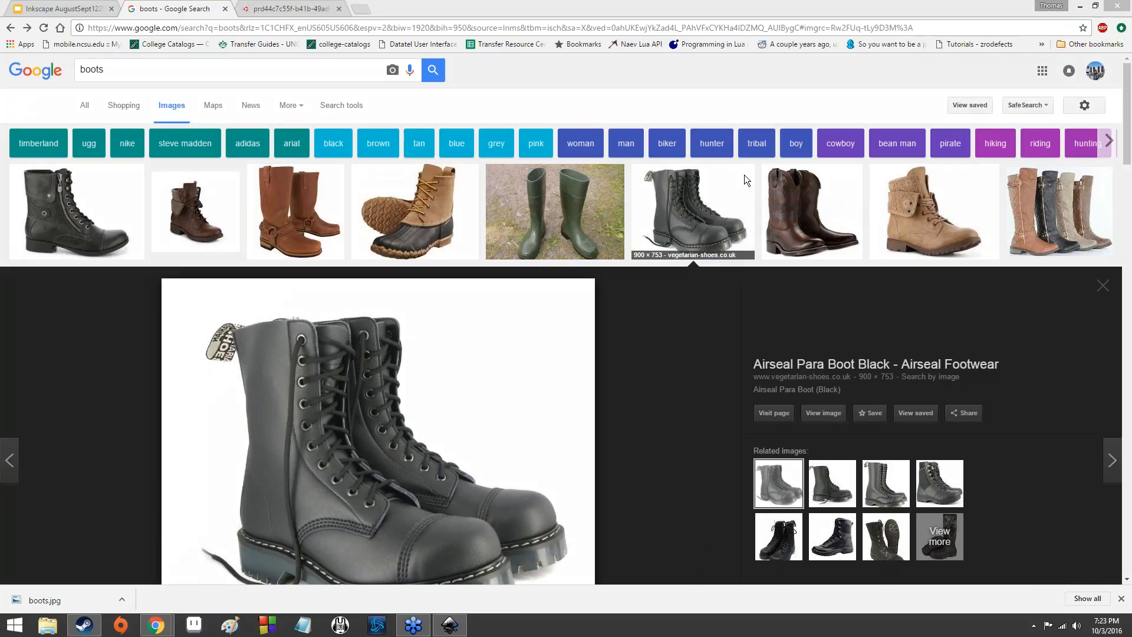
pyautogui.moveTo(1104, 95)
pyautogui.mouseDown()
pyautogui.moveTo(1075, 91)
pyautogui.moveTo(1101, 116)
pyautogui.moveTo(1097, 95)
pyautogui.mouseUp()
pyautogui.moveTo(1038, 204)
pyautogui.mouseDown()
pyautogui.moveTo(1064, 133)
pyautogui.moveTo(1069, 140)
pyautogui.mouseUp()
pyautogui.moveTo(963, 122); pyautogui.dragTo(1048, 115)
pyautogui.moveTo(972, 64)
pyautogui.mouseDown()
pyautogui.moveTo(1060, 94)
pyautogui.moveTo(1031, 95)
pyautogui.mouseUp()
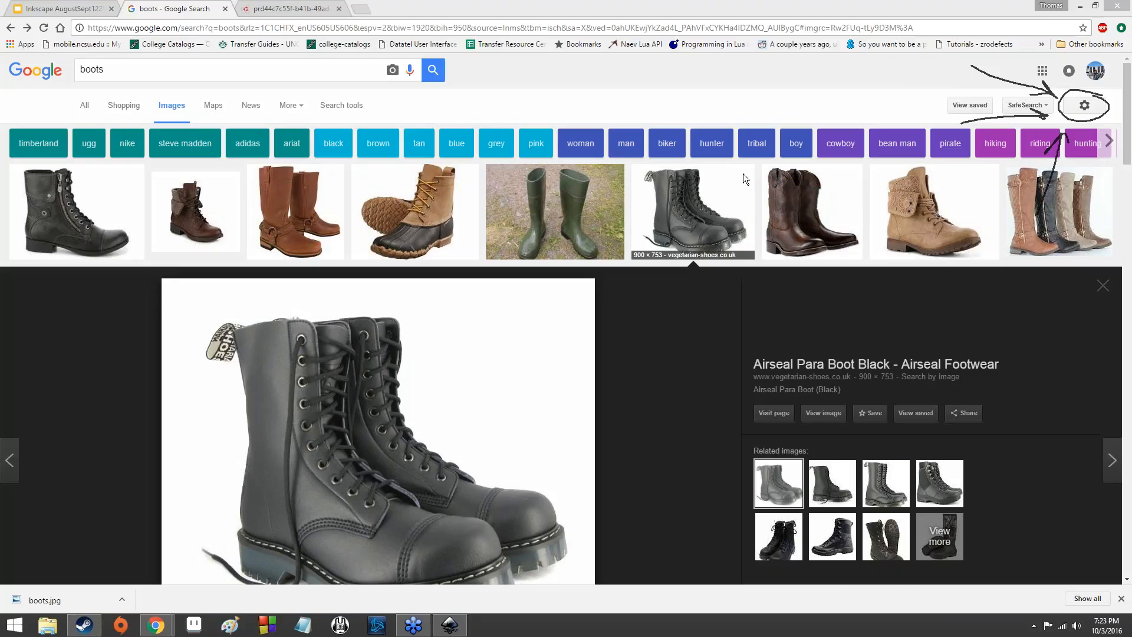
# Open Google's advanced image search for boots.
pyautogui.click(1083, 111)
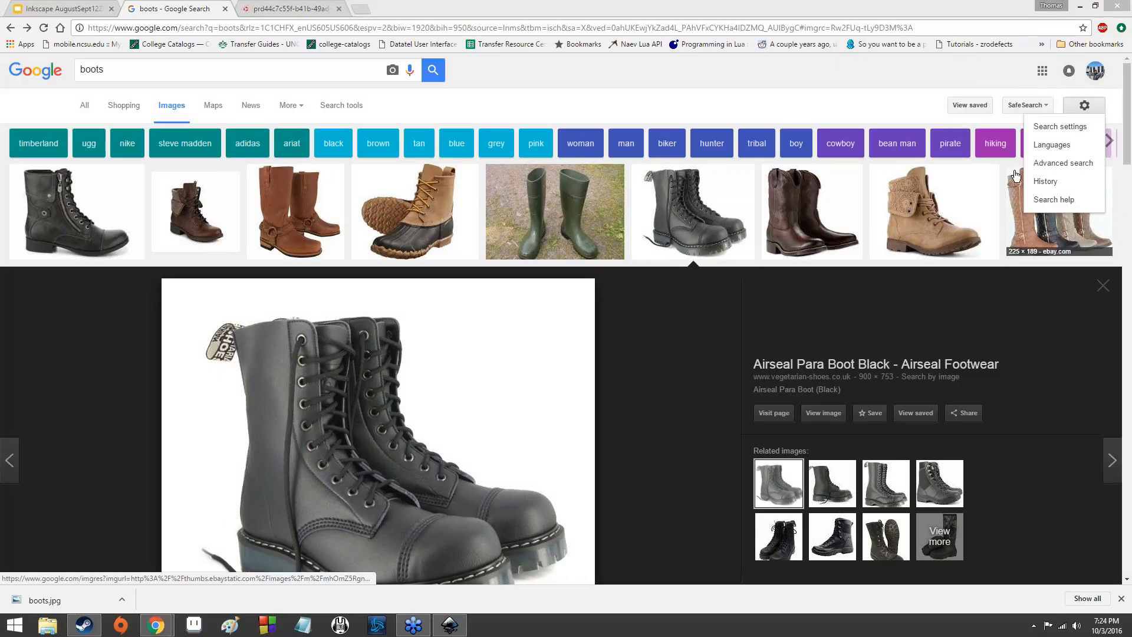
pyautogui.click(1035, 168)
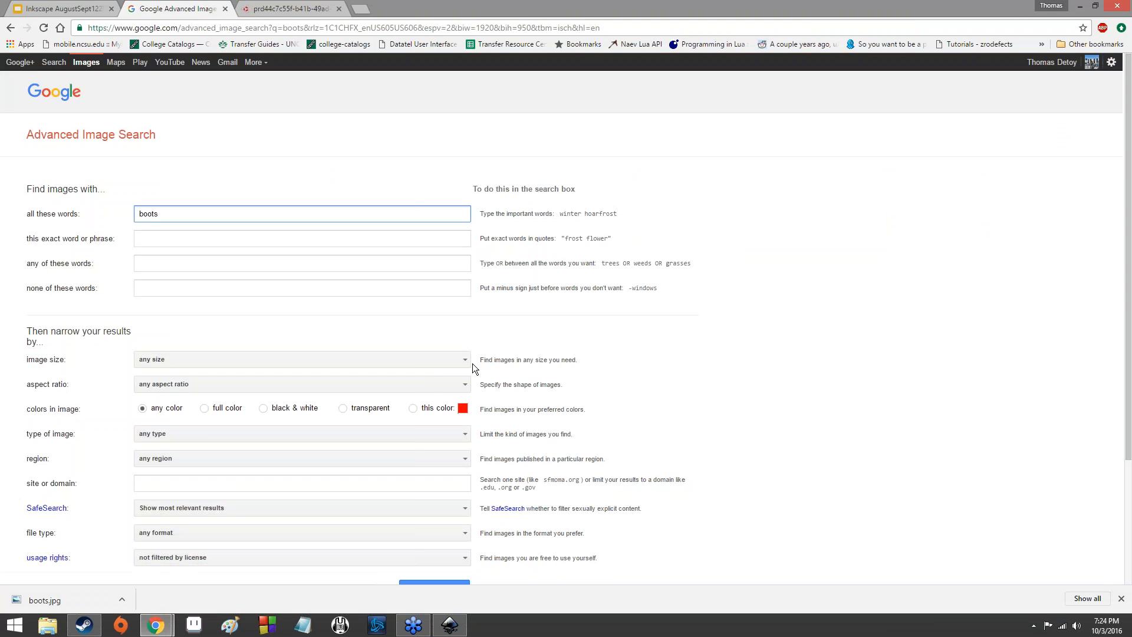
# Set the file type to SVG files and run the advanced image search for boots.
pyautogui.scroll(-3, 473, 362)
pyautogui.scroll(3, 406, 338)
pyautogui.scroll(-3, 403, 336)
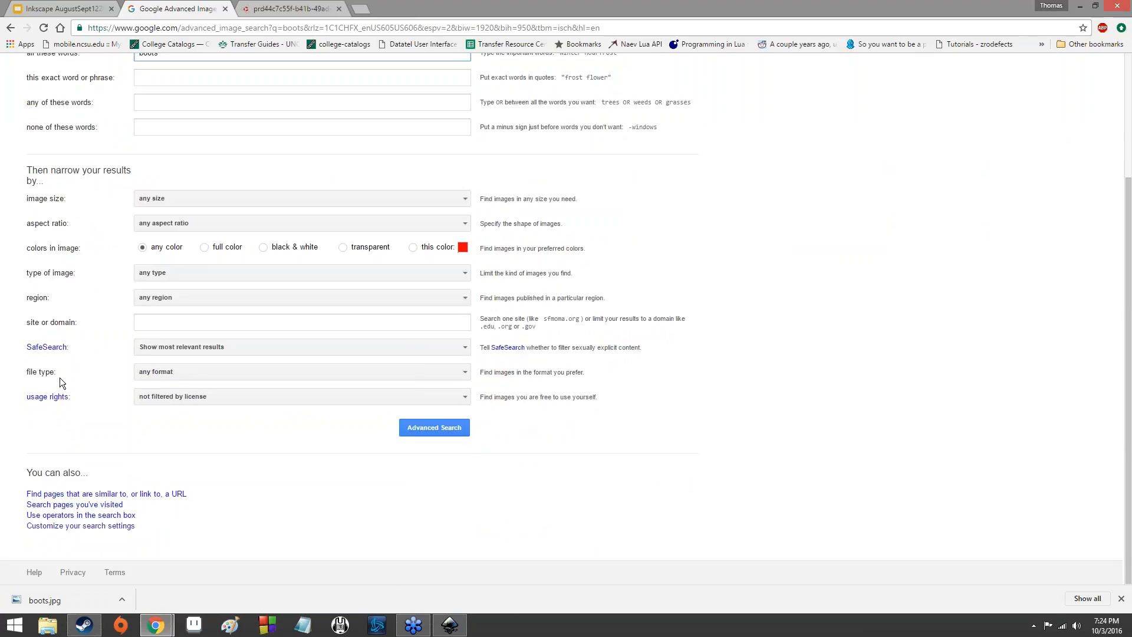
pyautogui.scroll(3, 66, 377)
pyautogui.scroll(-3, 73, 370)
pyautogui.click(208, 371)
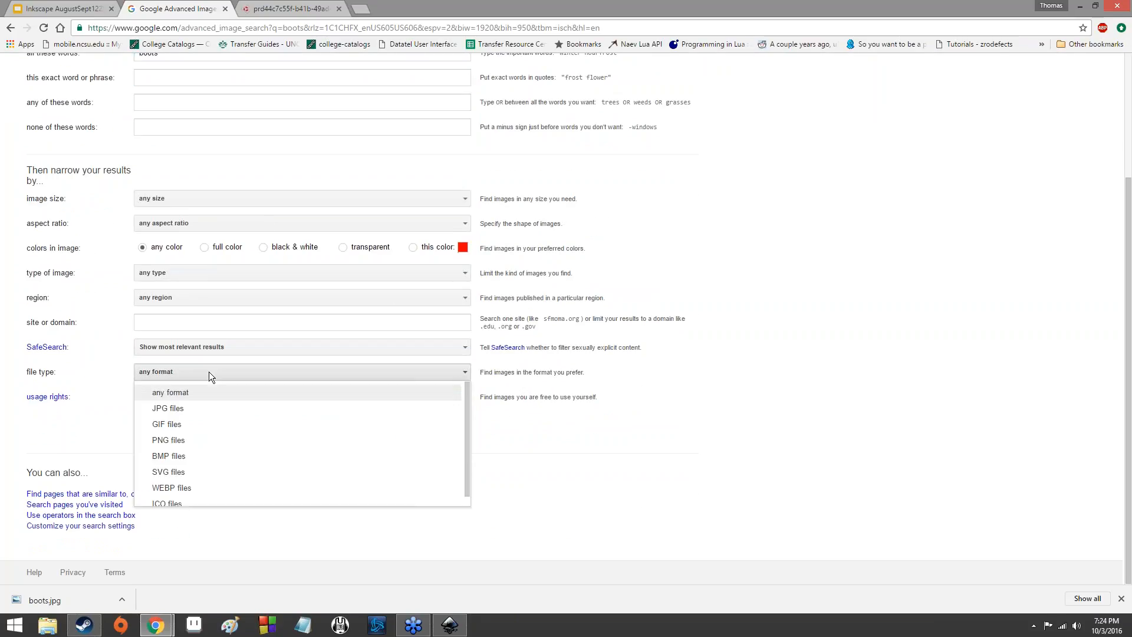
pyautogui.click(212, 488)
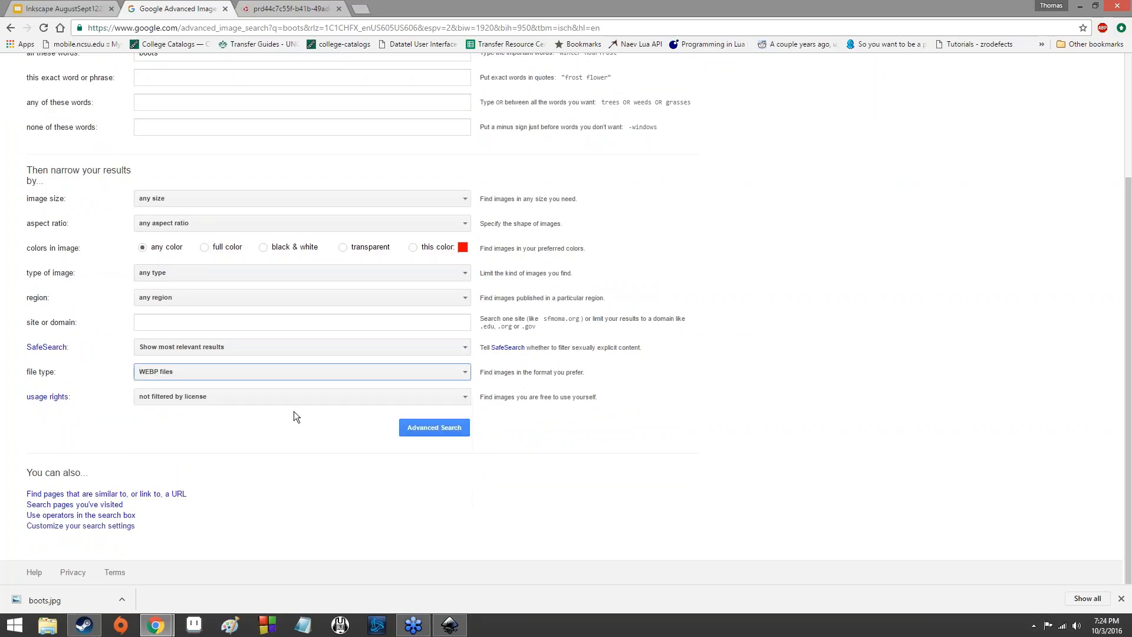
pyautogui.click(265, 366)
pyautogui.click(220, 470)
pyautogui.click(402, 431)
pyautogui.scroll(-2, 348, 429)
pyautogui.scroll(2, 348, 433)
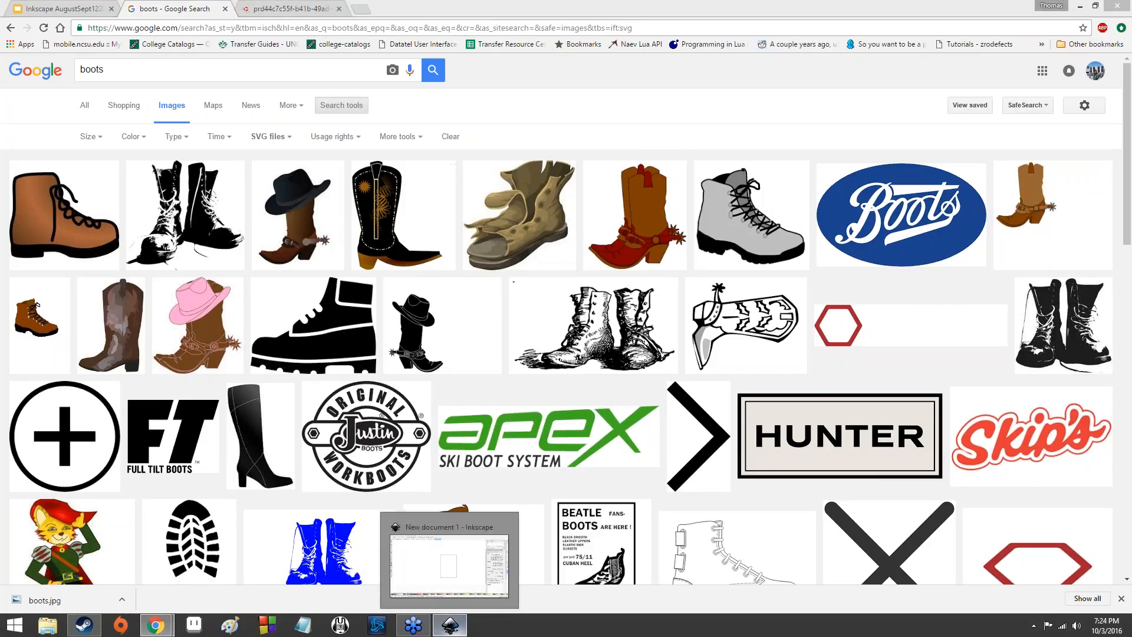
# Switch to Inkscape, import the boots image as embedded with its DPI from the file, and position it over the page.
pyautogui.click(451, 626)
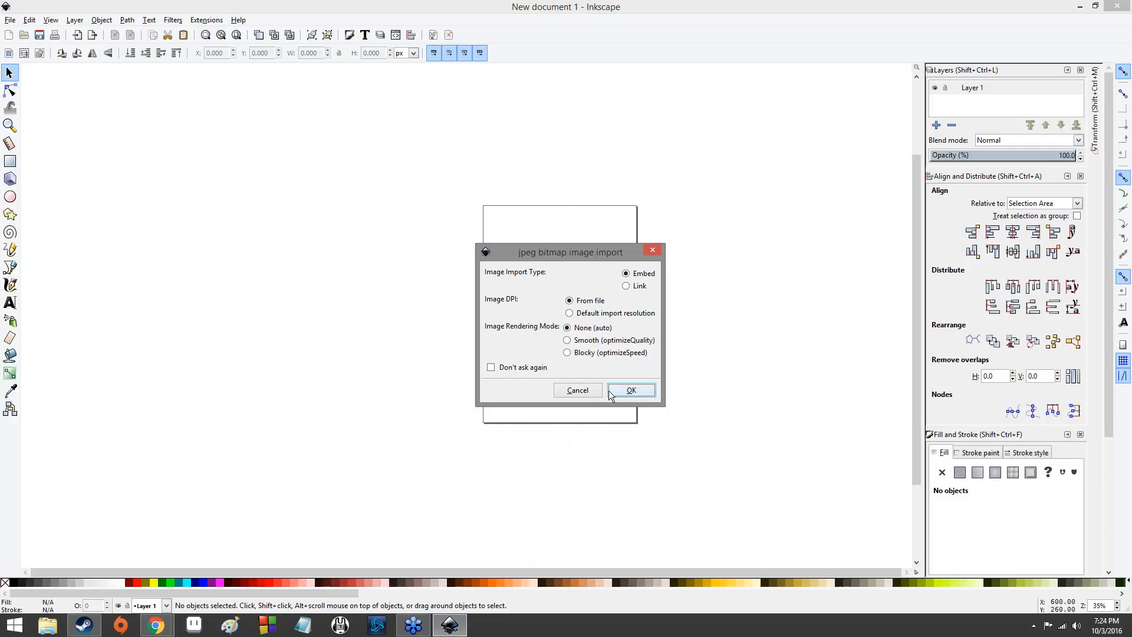
pyautogui.click(632, 394)
pyautogui.moveTo(605, 384); pyautogui.dragTo(541, 309)
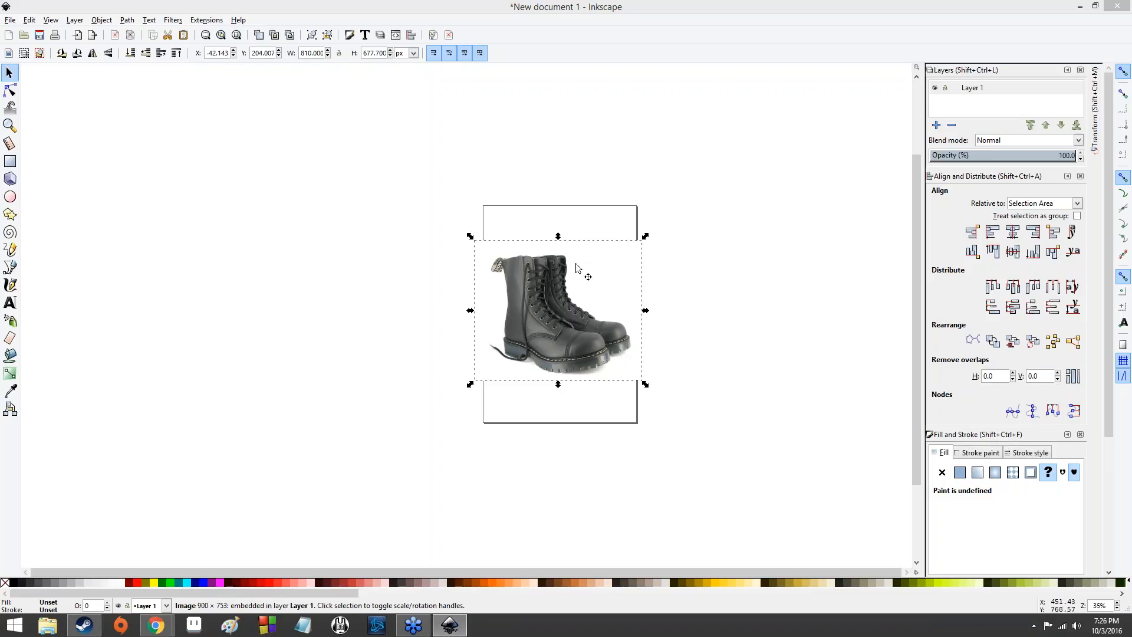
pyautogui.moveTo(645, 383); pyautogui.dragTo(570, 223)
pyautogui.hotkey('ctrl', 'z')
pyautogui.hotkey('ctrl', 'z')
# Scale the boots image proportionally to about 524 by 438 px and move it near the middle of the page.
pyautogui.moveTo(693, 423); pyautogui.dragTo(596, 336)
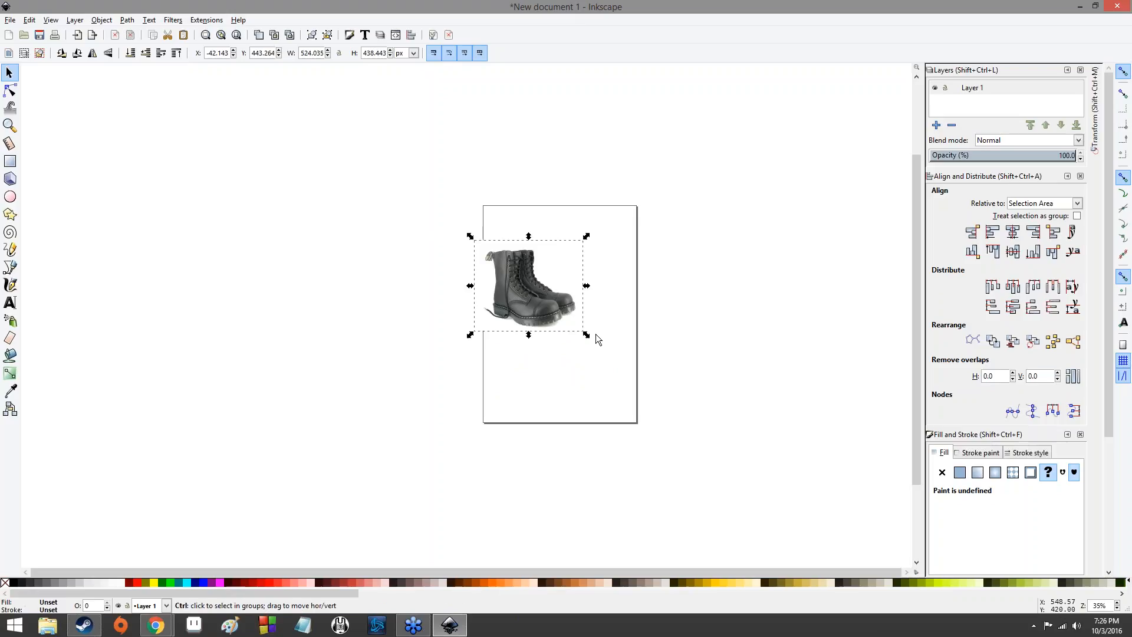
pyautogui.moveTo(551, 305); pyautogui.dragTo(590, 325)
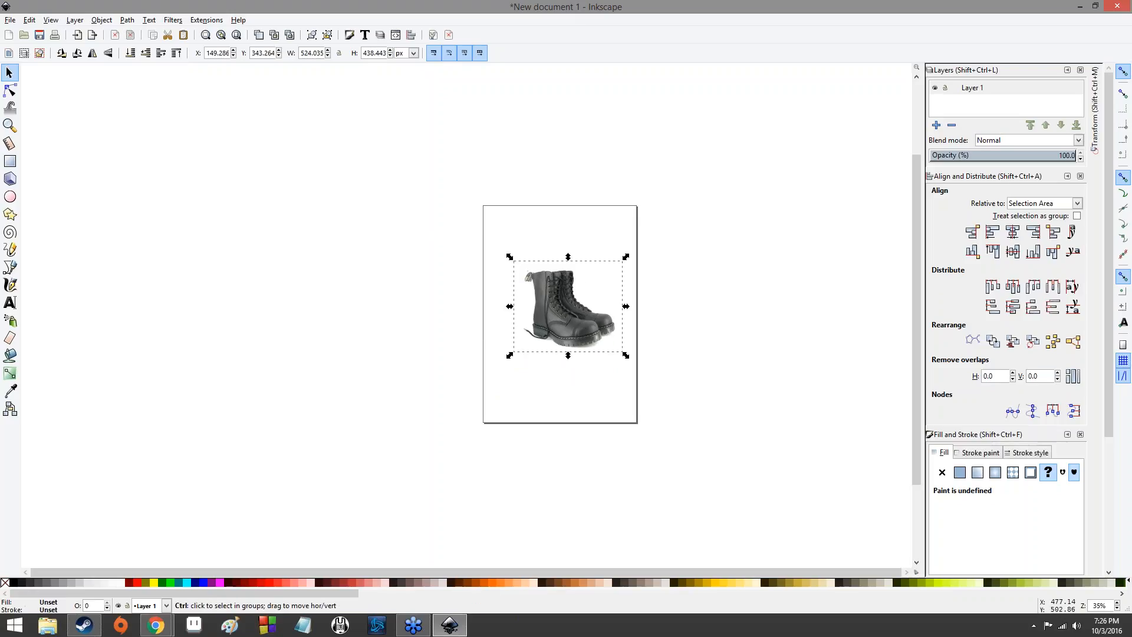
pyautogui.keyDown('ctrl'); pyautogui.scroll(5, 582, 318); pyautogui.keyUp('ctrl')
pyautogui.keyDown('ctrl'); pyautogui.scroll(-3, 582, 312); pyautogui.keyUp('ctrl')
pyautogui.click(415, 192)
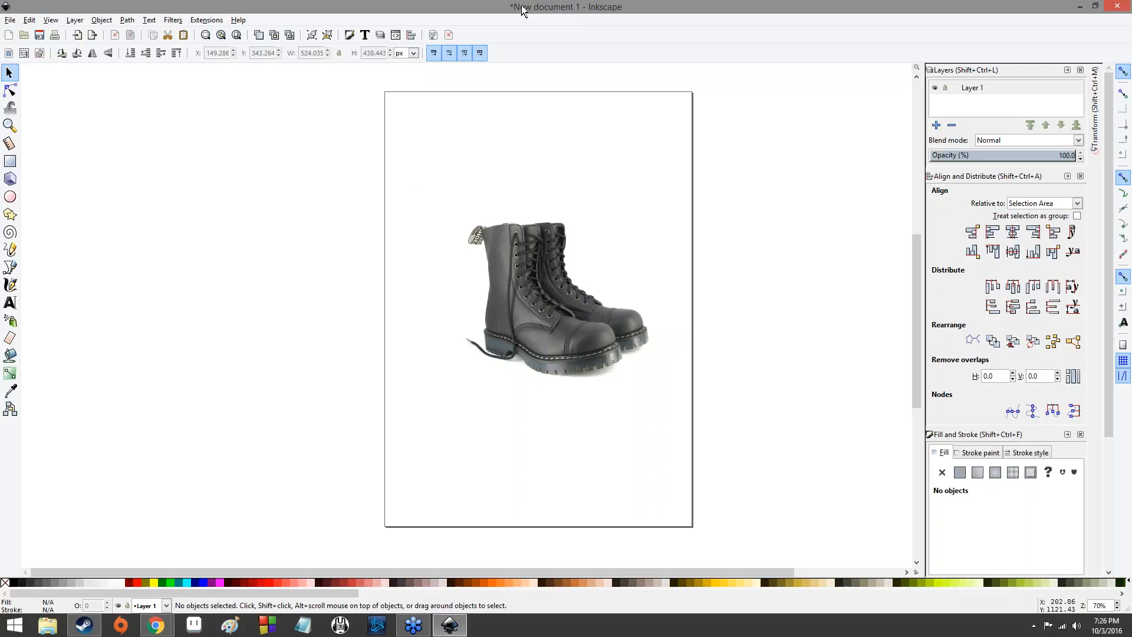
pyautogui.moveTo(529, 318); pyautogui.dragTo(507, 292)
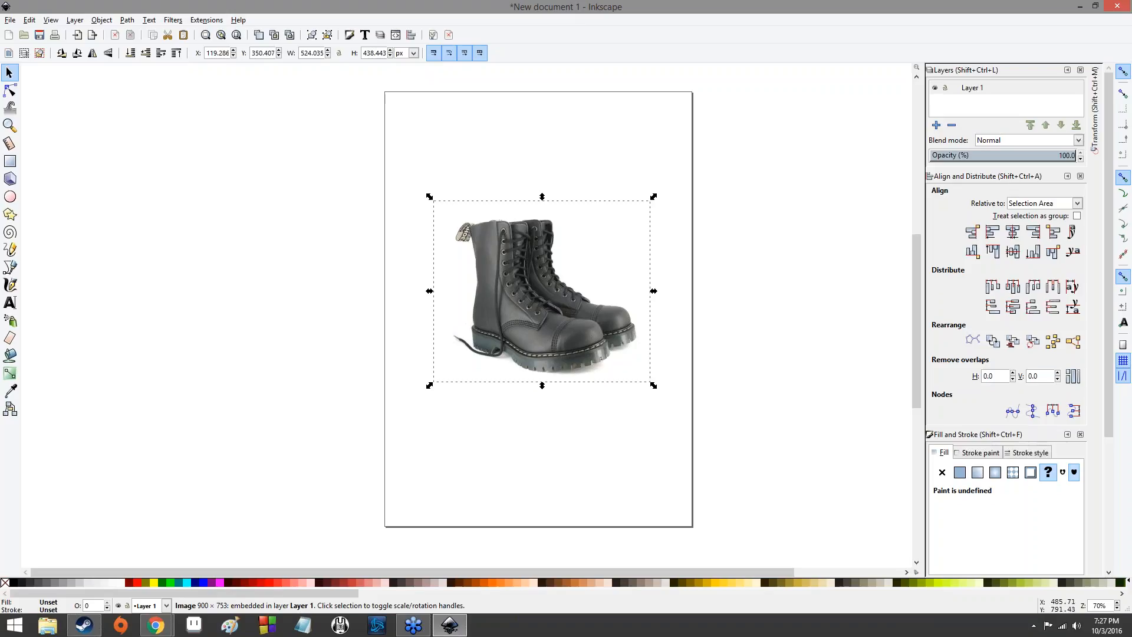
# Open Trace Bitmap for the boots image, place the dialog beside the boots and preview the brightness cutoff trace.
pyautogui.click(128, 20)
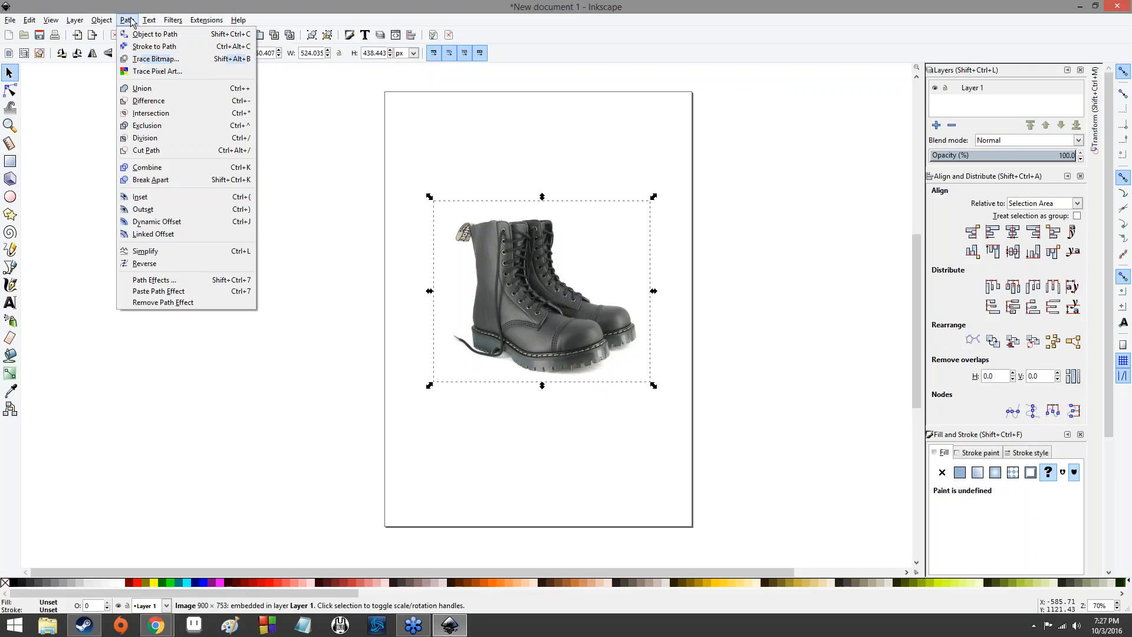
pyautogui.click(136, 61)
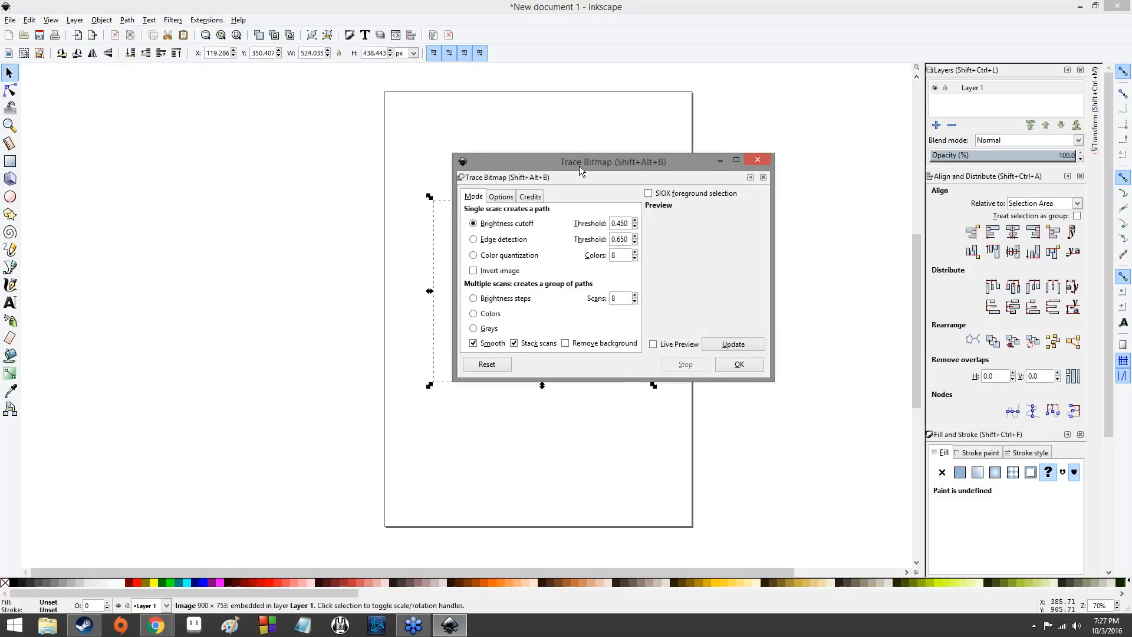
pyautogui.moveTo(583, 167); pyautogui.dragTo(200, 121)
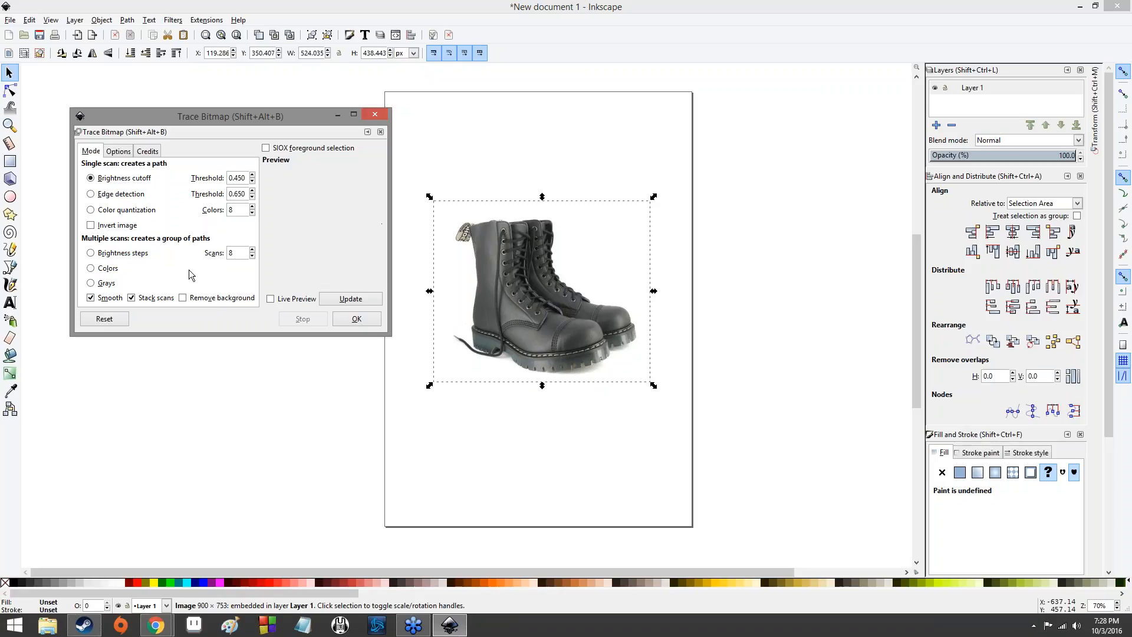
pyautogui.click(334, 301)
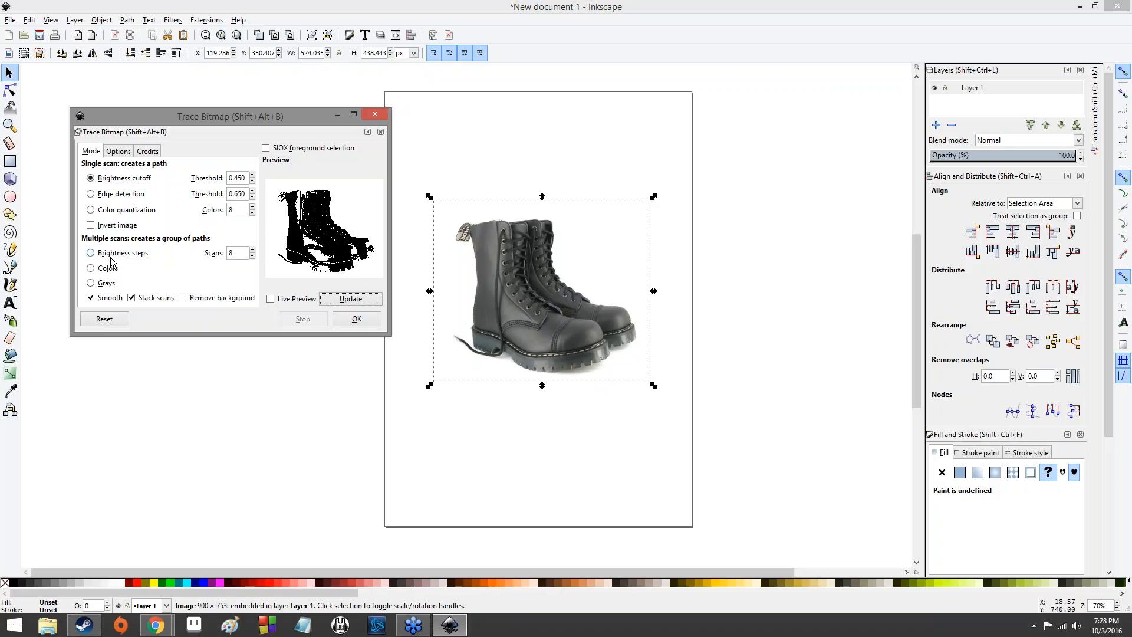
# Preview the brightness cutoff trace with a threshold of 0.650, and again with a threshold of 0.330.
pyautogui.click(252, 175)
pyautogui.click(252, 175)
pyautogui.click(351, 299)
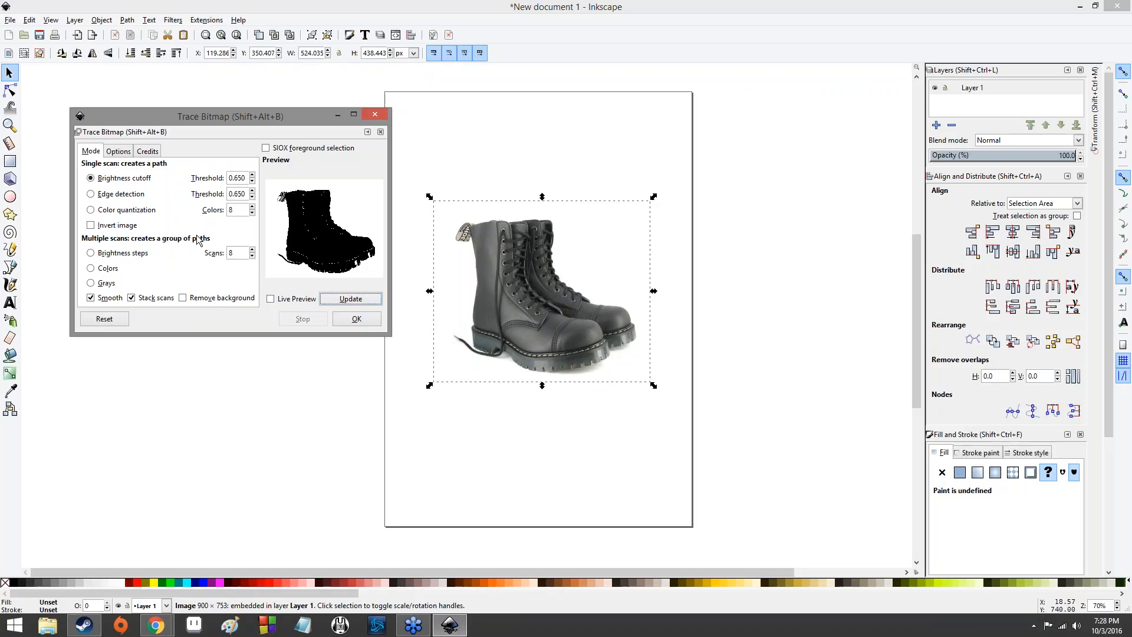
pyautogui.click(251, 181)
pyautogui.click(344, 301)
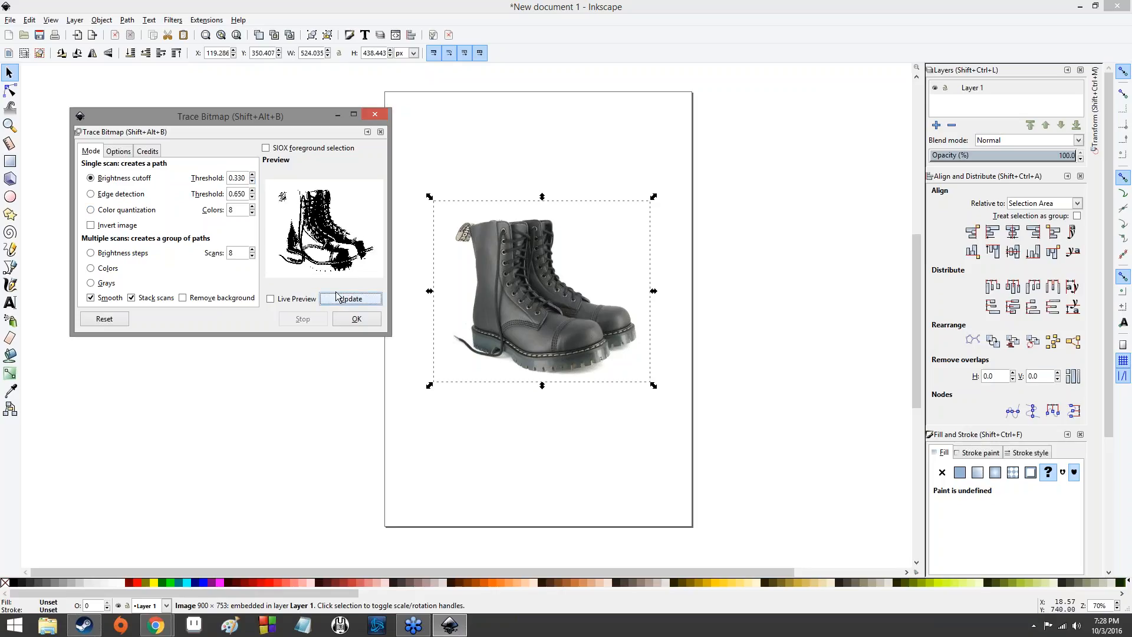
# Preview the boots trace with edge detection and with color quantization, and select the Brightness steps scan.
pyautogui.click(120, 194)
pyautogui.click(345, 299)
pyautogui.click(139, 211)
pyautogui.click(339, 305)
pyautogui.click(142, 253)
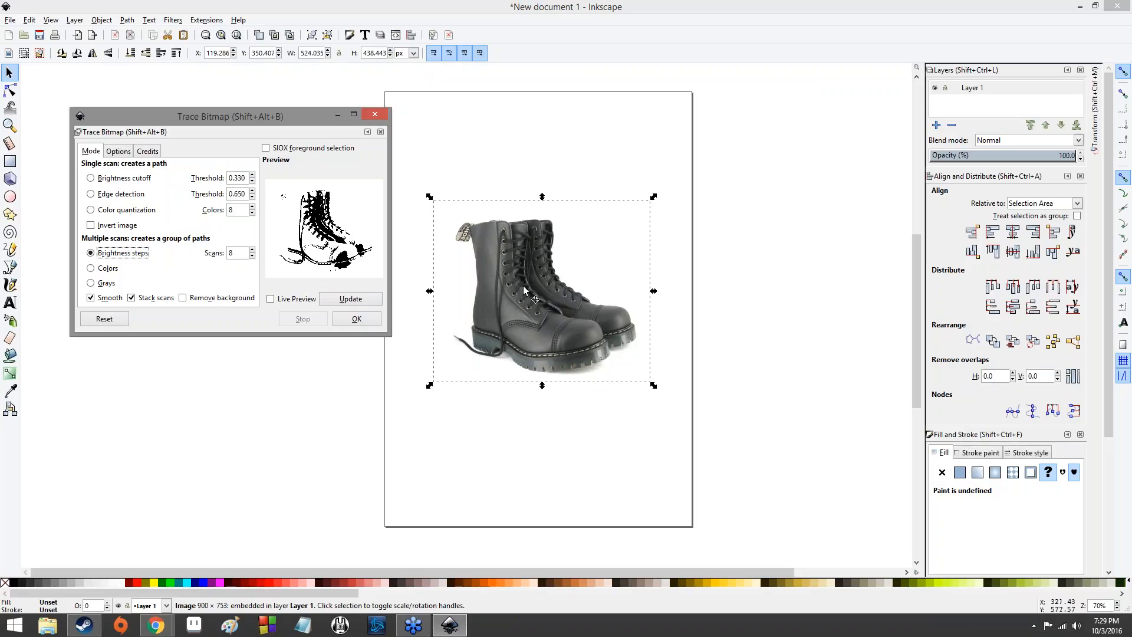
pyautogui.keyDown('ctrl'); pyautogui.scroll(5, 513, 277); pyautogui.keyUp('ctrl')
pyautogui.keyDown('ctrl'); pyautogui.scroll(-4, 513, 277); pyautogui.keyUp('ctrl')
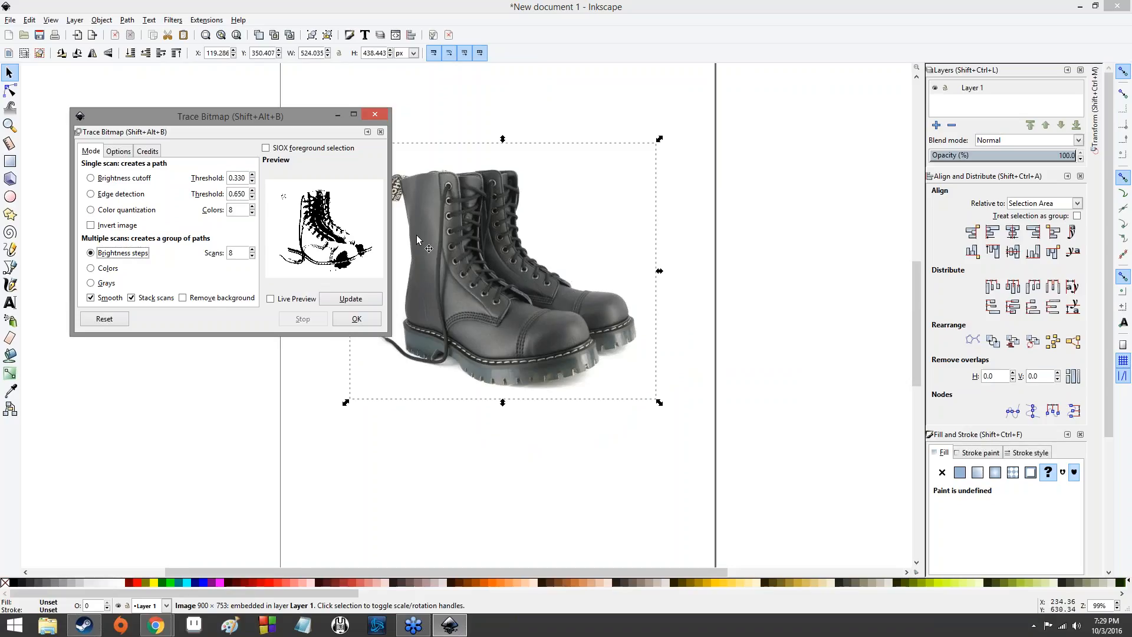
# Compare the brightness cutoff preview with the Brightness steps preview and close Trace Bitmap.
pyautogui.click(125, 178)
pyautogui.click(367, 302)
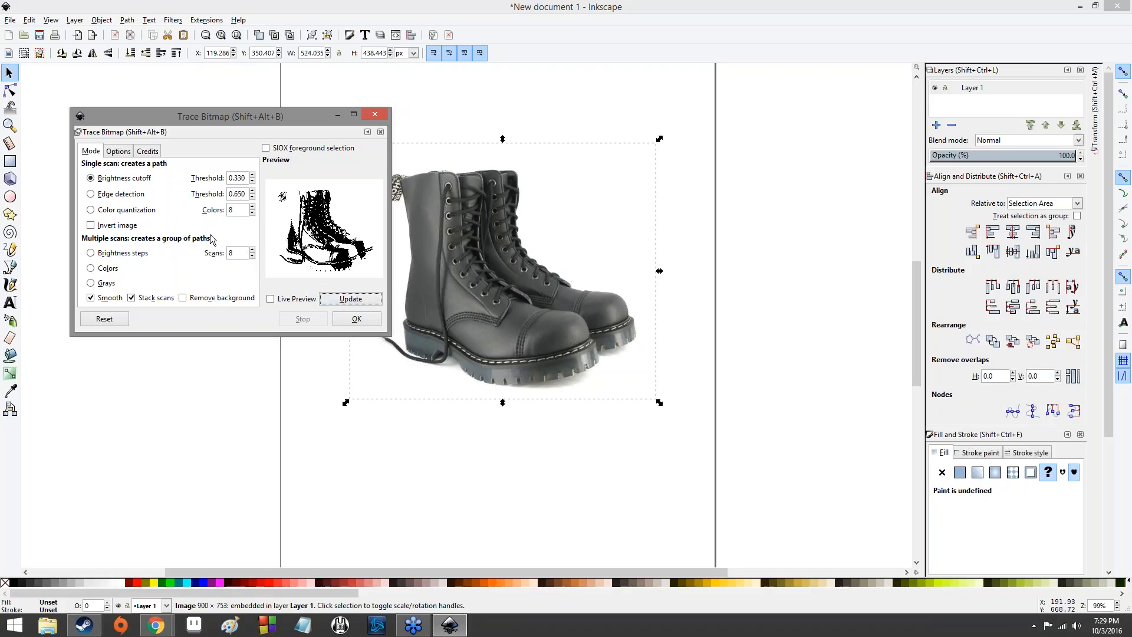
pyautogui.click(130, 255)
pyautogui.click(363, 301)
pyautogui.click(142, 255)
pyautogui.click(375, 114)
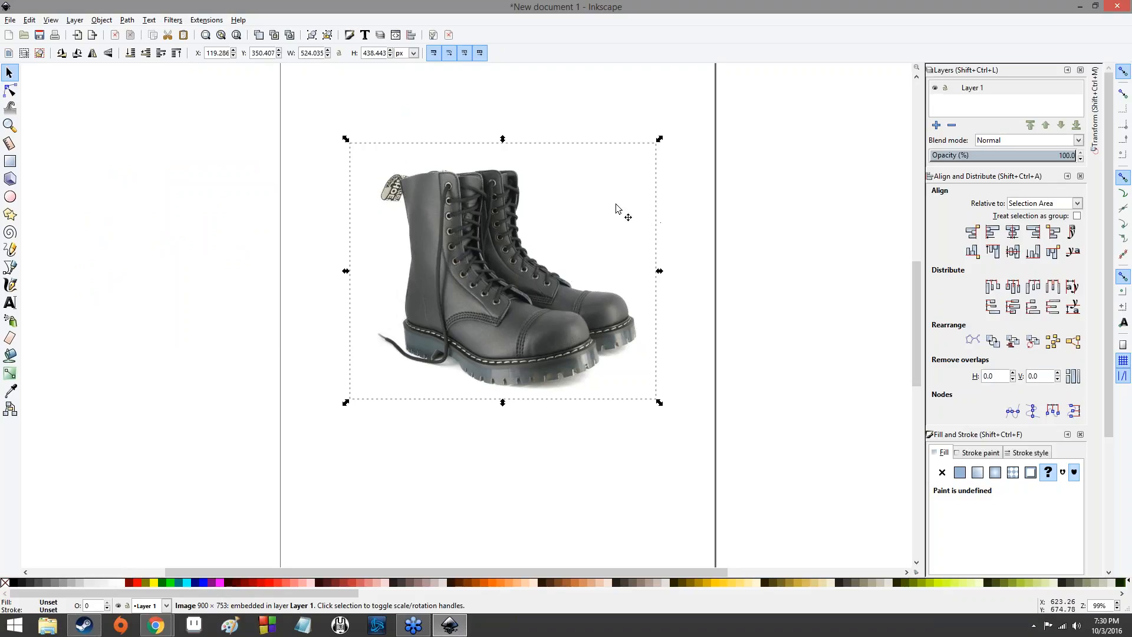
# Reopen Trace Bitmap, select the Colors multiple scan and close the dialog.
pyautogui.click(126, 22)
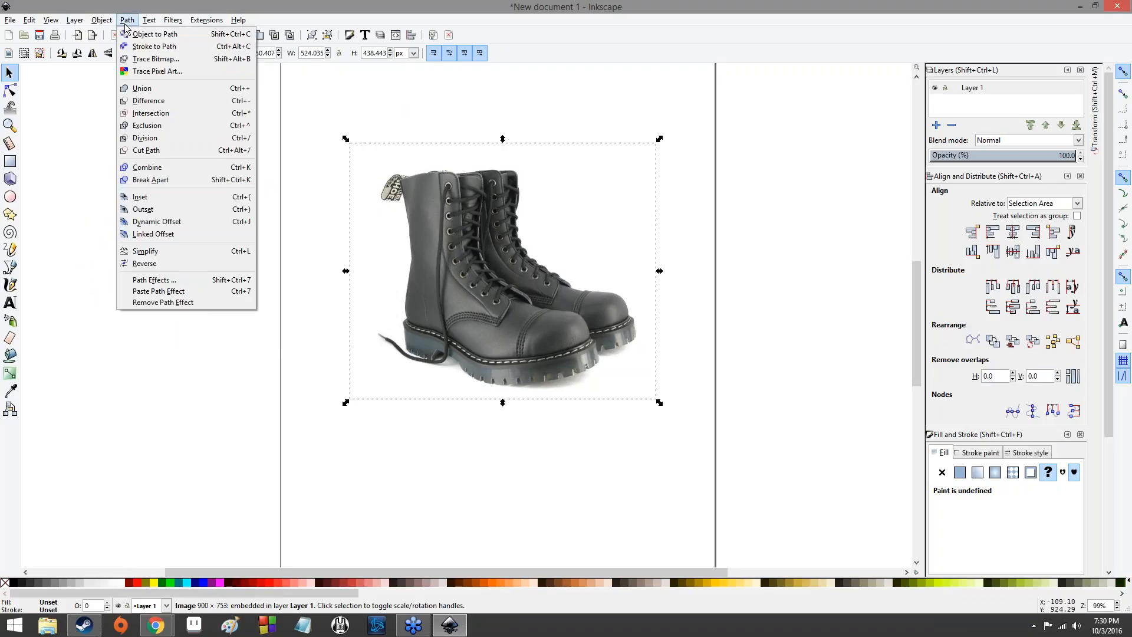
pyautogui.click(139, 59)
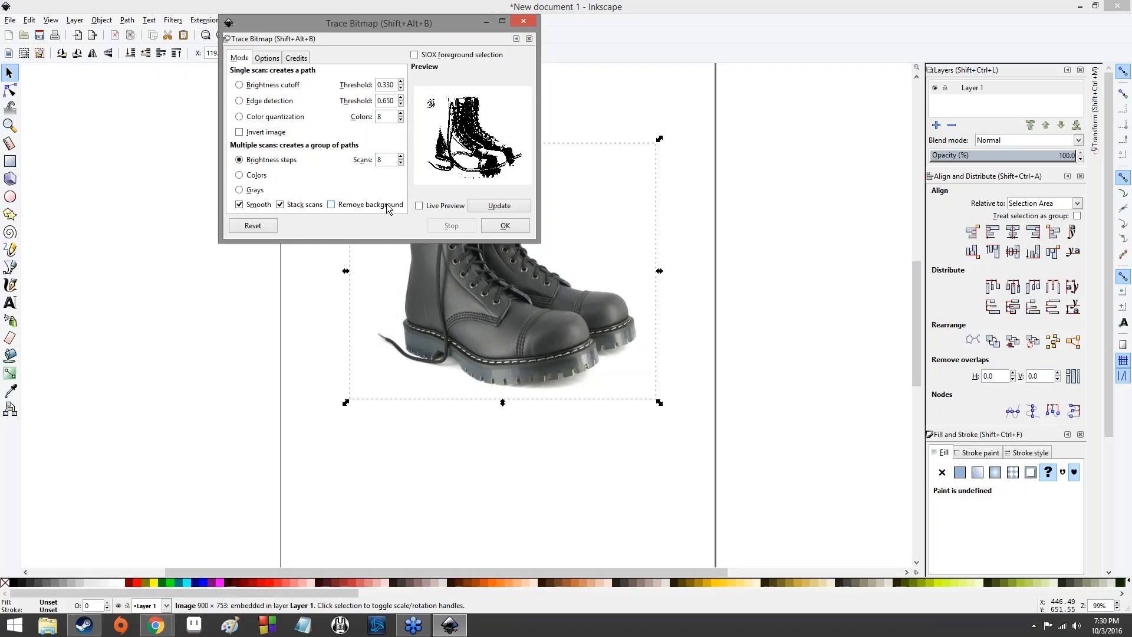
pyautogui.click(261, 177)
pyautogui.click(523, 22)
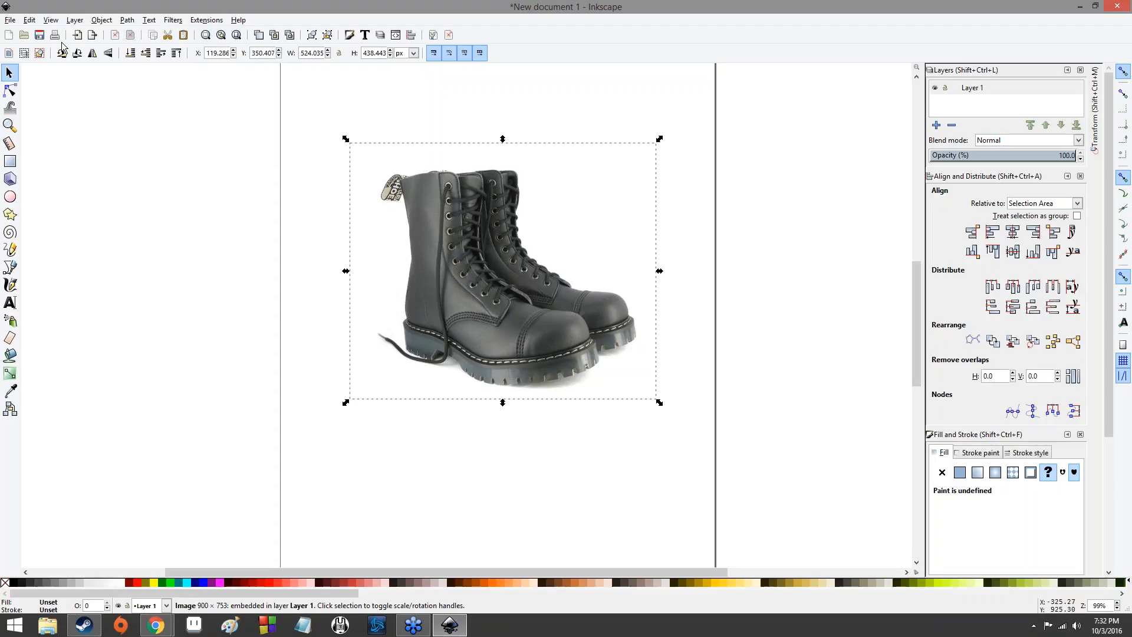
# Open Trace Bitmap again, move the dialog partly off the boots and select Brightness cutoff.
pyautogui.click(125, 21)
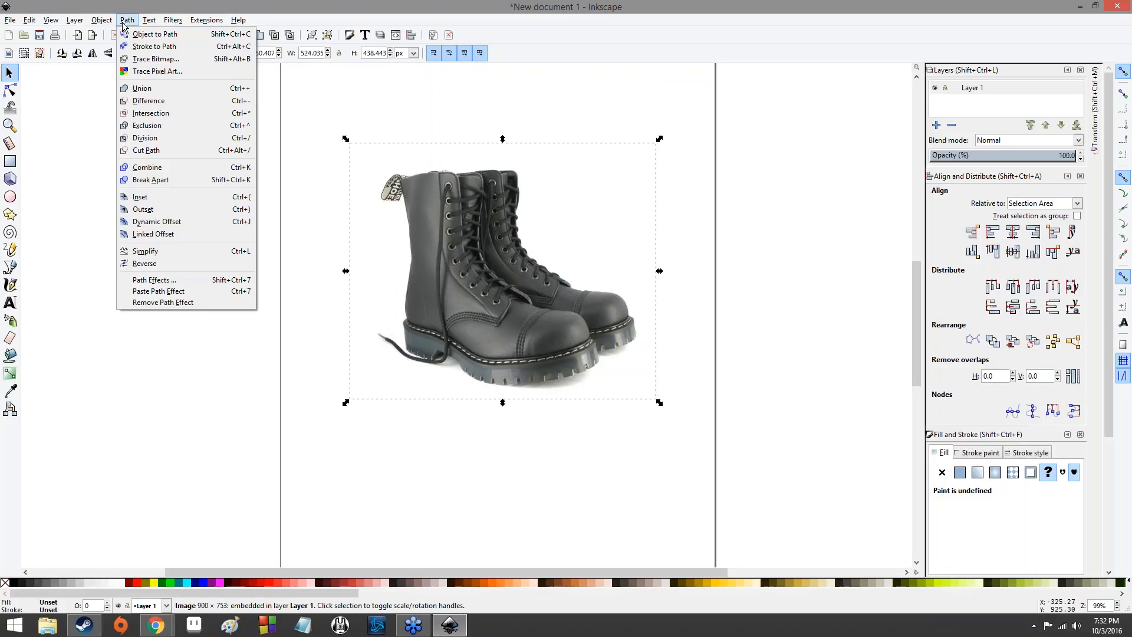
pyautogui.click(155, 60)
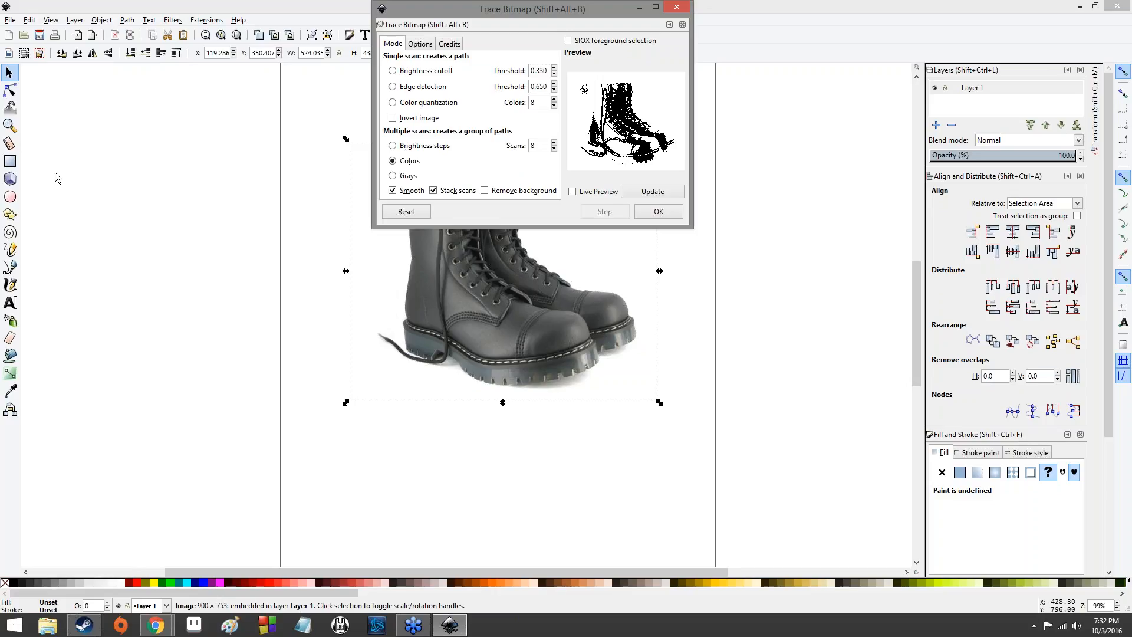
pyautogui.moveTo(499, 36)
pyautogui.mouseDown()
pyautogui.moveTo(286, 54)
pyautogui.moveTo(139, 203)
pyautogui.moveTo(129, 171)
pyautogui.mouseUp()
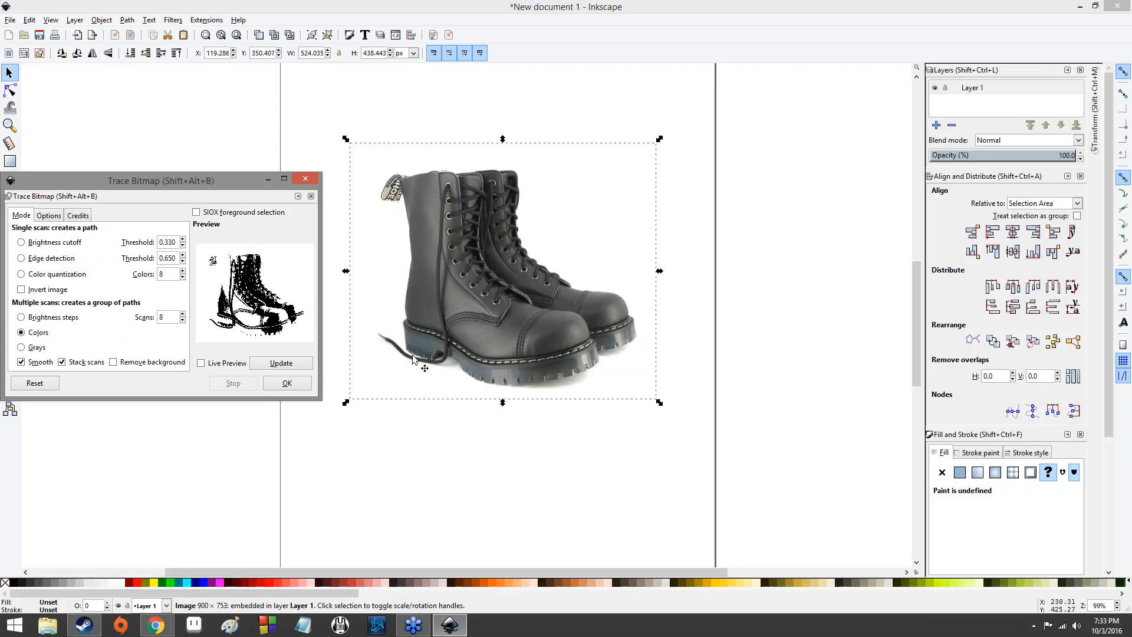
pyautogui.moveTo(202, 185); pyautogui.dragTo(304, 172)
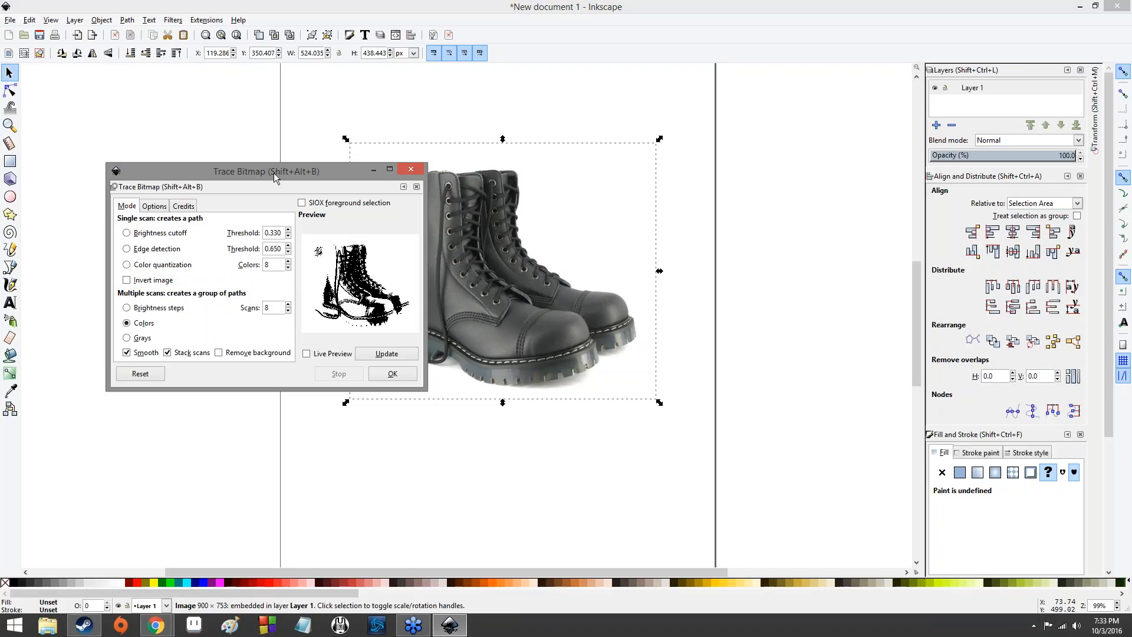
pyautogui.click(162, 235)
# Draw a closed three-sided path with a curved upper edge below the boots using the Bezier tool.
pyautogui.click(10, 266)
pyautogui.click(379, 468)
pyautogui.moveTo(389, 477); pyautogui.dragTo(485, 512)
pyautogui.click(607, 459)
pyautogui.click(542, 532)
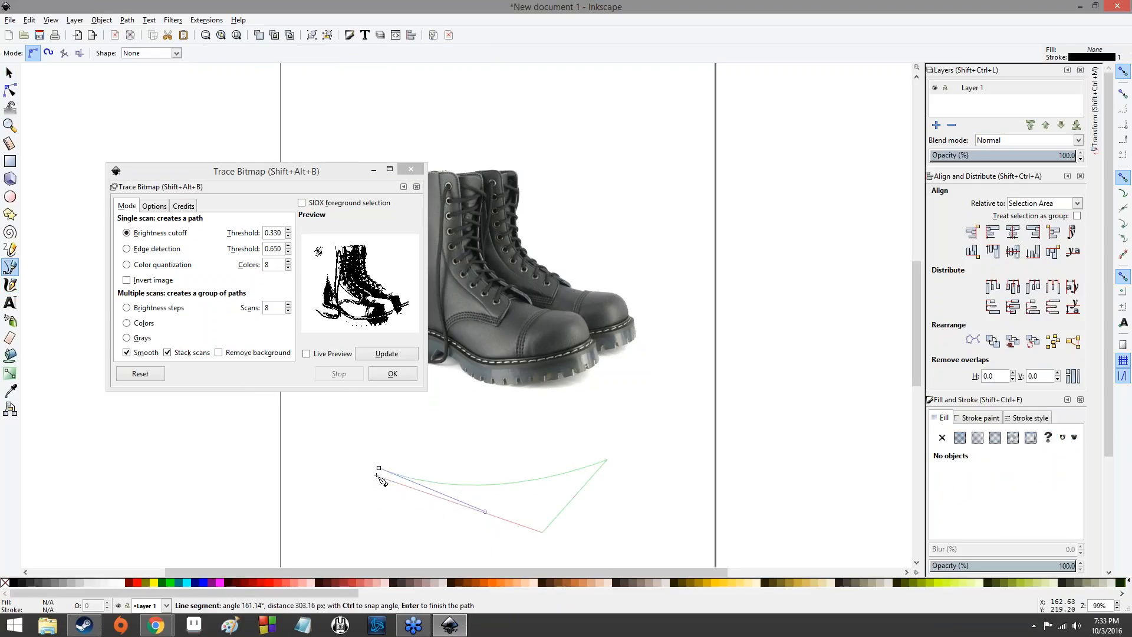
pyautogui.click(380, 470)
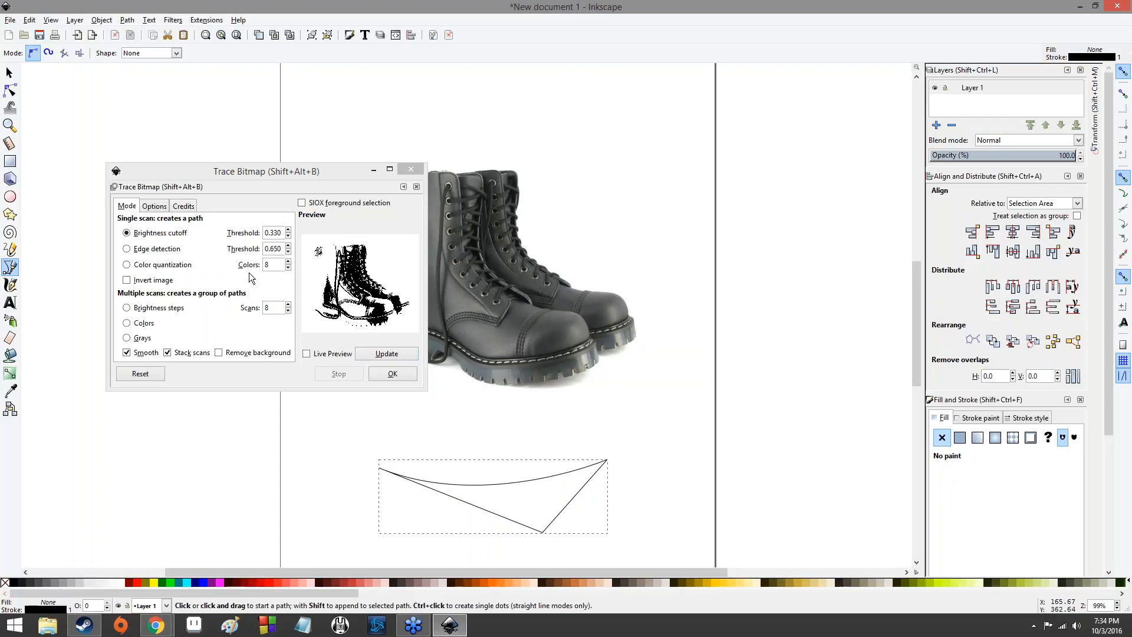
# Select the boots image and preview its trace with brightness cutoff, edge detection and color quantization.
pyautogui.click(9, 72)
pyautogui.click(575, 289)
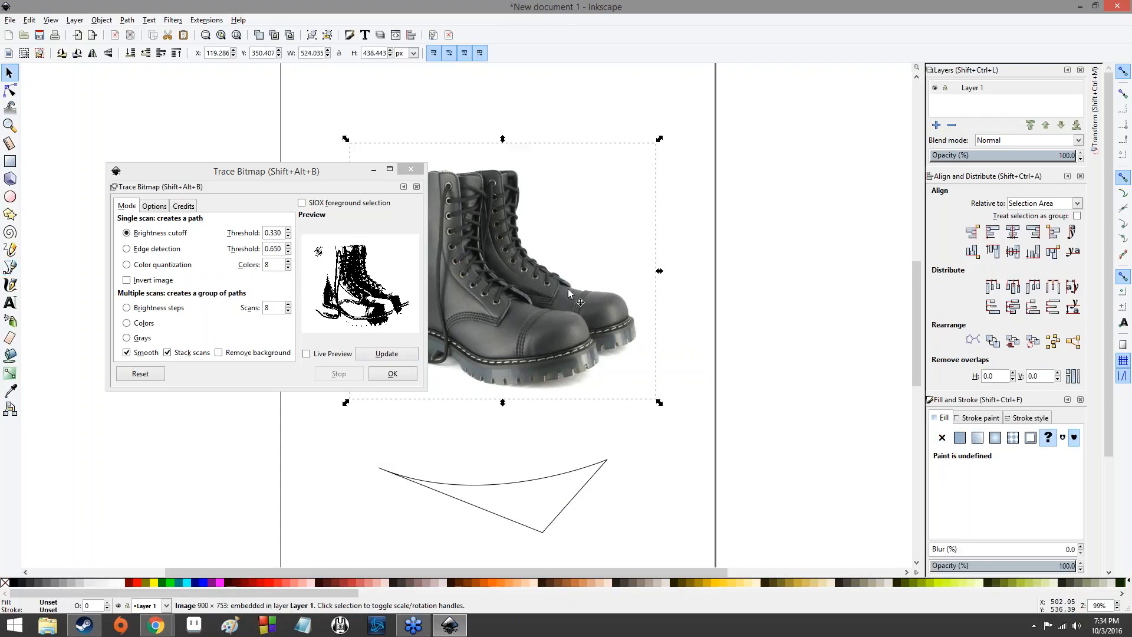
pyautogui.click(399, 354)
pyautogui.click(154, 250)
pyautogui.click(363, 356)
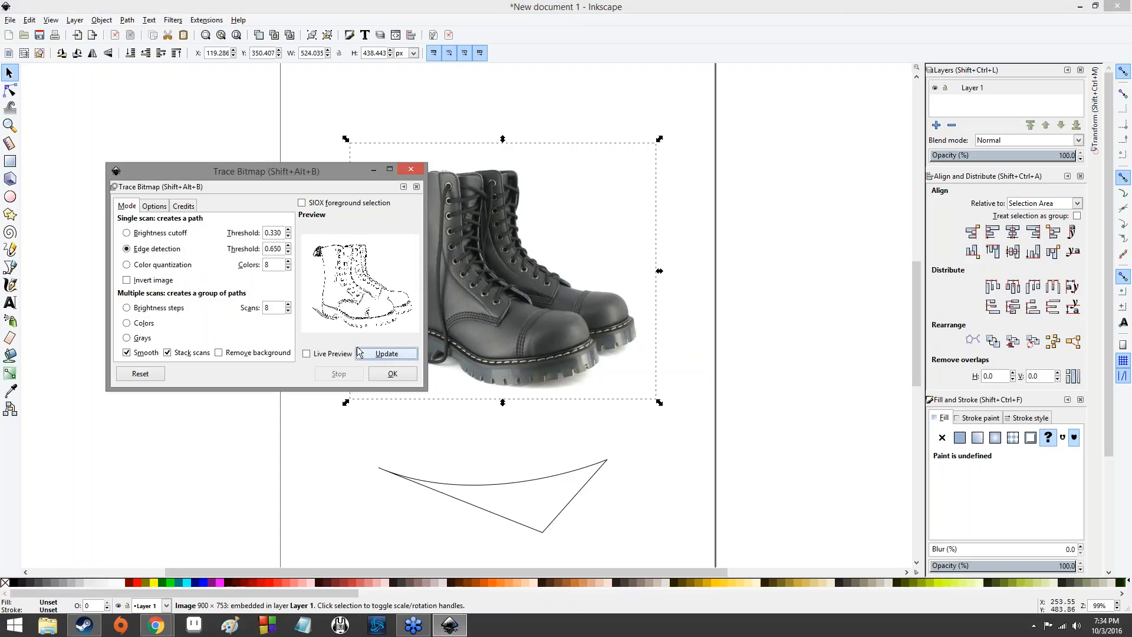
pyautogui.click(164, 266)
pyautogui.click(381, 356)
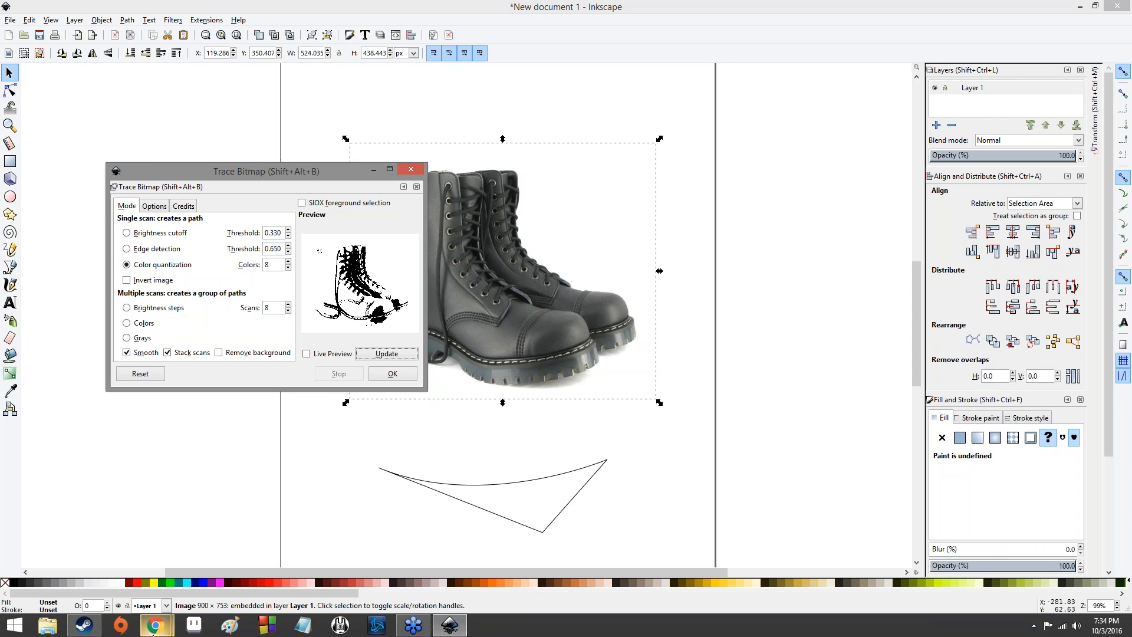
# Show slide 6 about primitives in the Inkscape presentation in Chrome and return to Inkscape.
pyautogui.moveTo(153, 632)
pyautogui.click(34, 9)
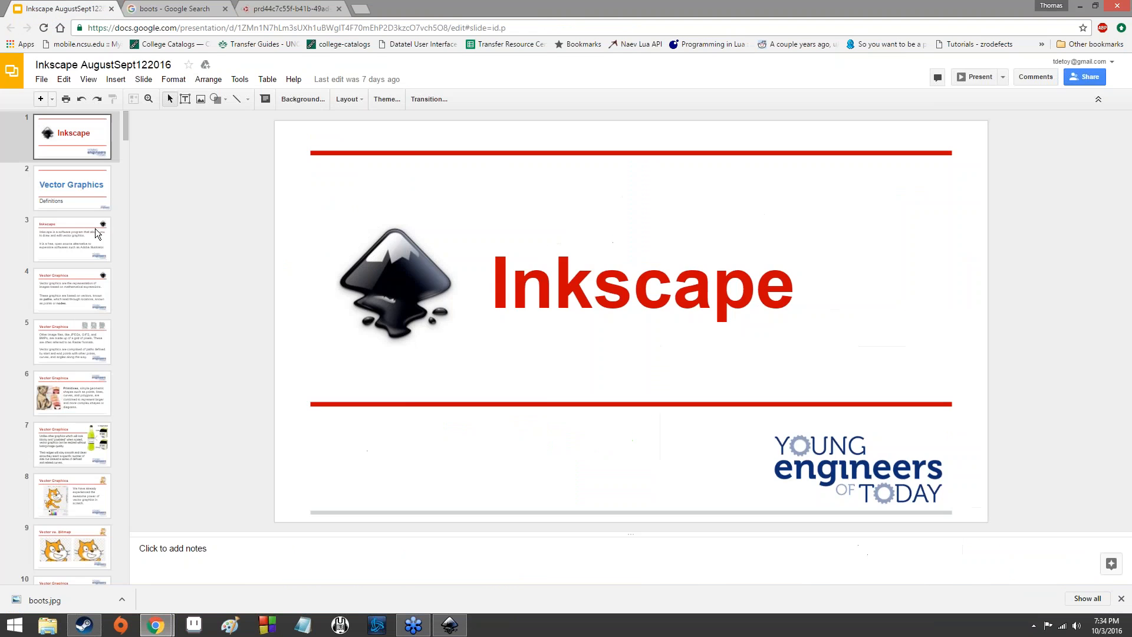
pyautogui.click(61, 391)
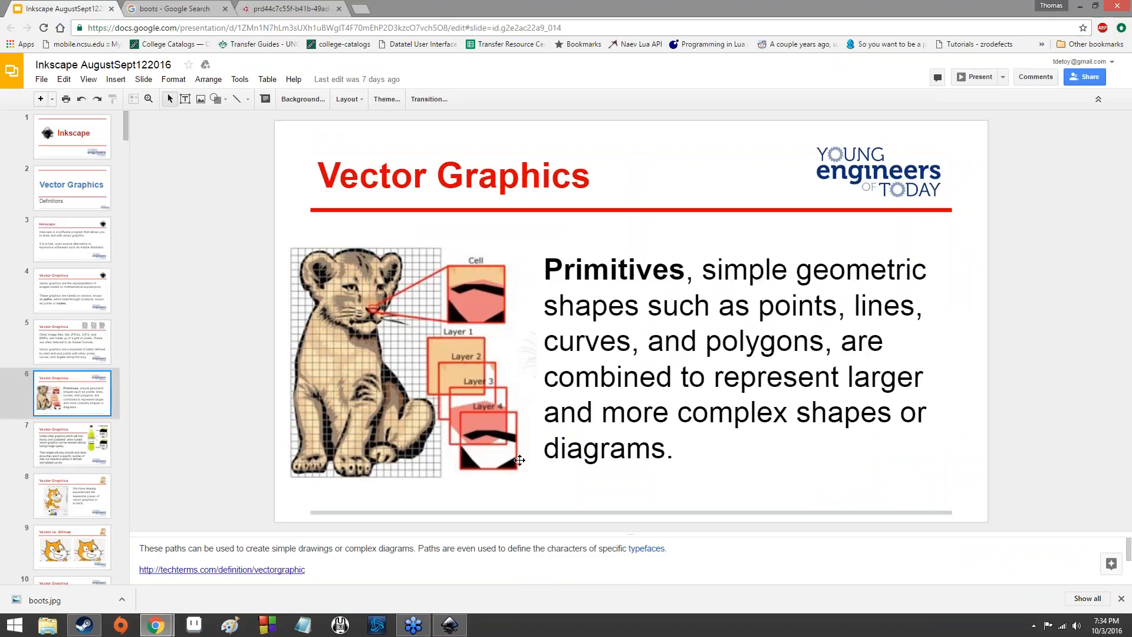
pyautogui.click(450, 624)
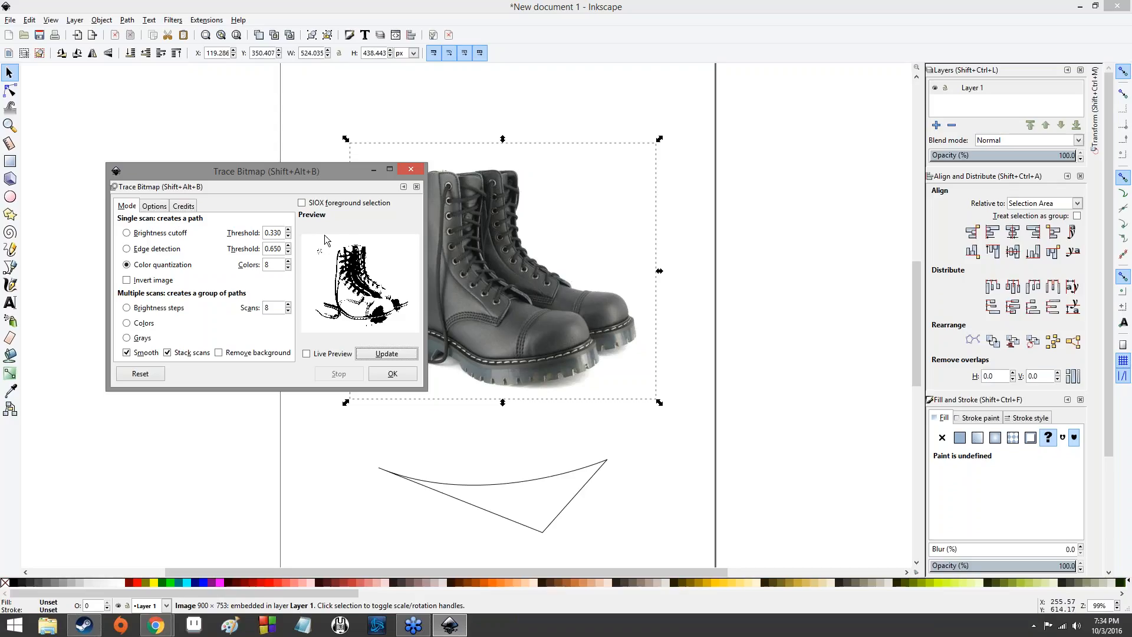
# Preview the boots trace with multiple-scan brightness steps and grays at 8 scans.
pyautogui.click(171, 310)
pyautogui.click(393, 356)
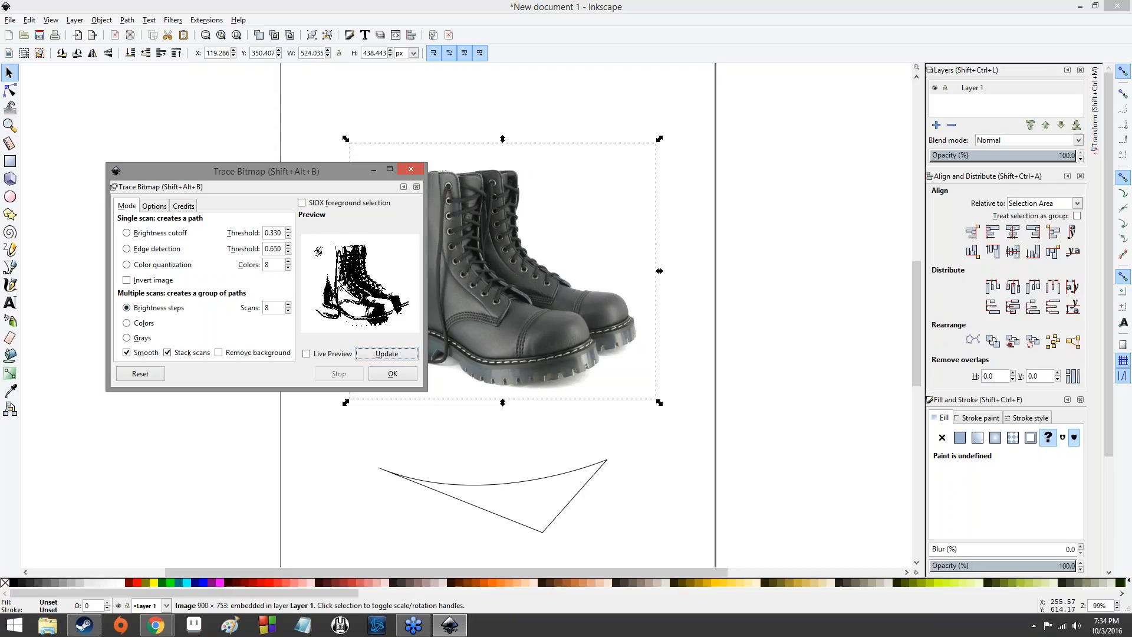
pyautogui.click(127, 338)
pyautogui.click(384, 356)
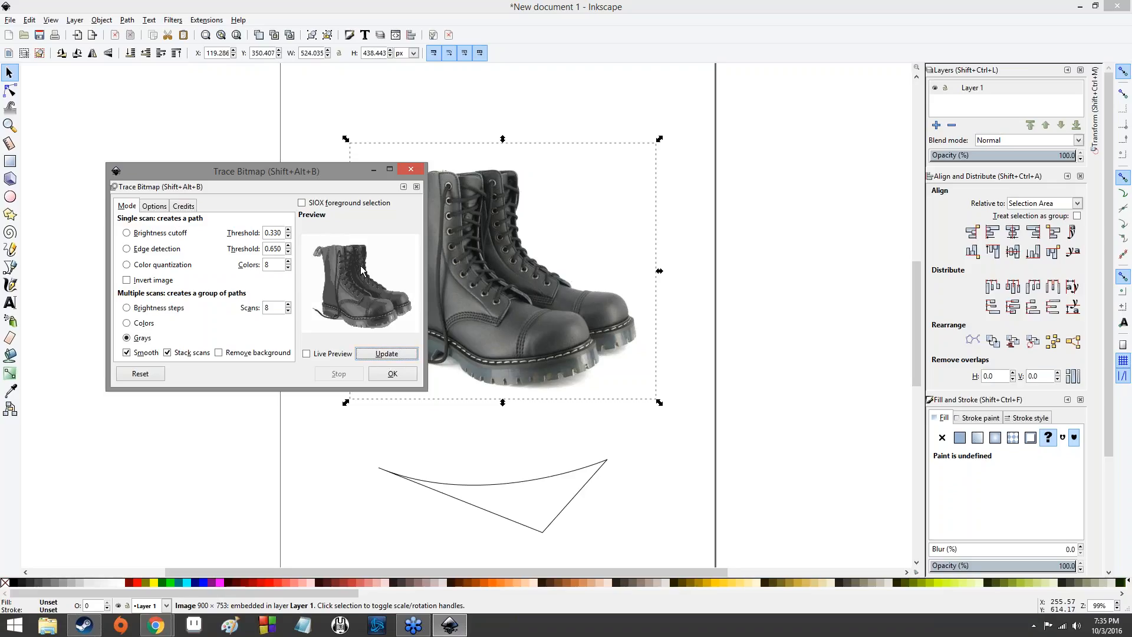
# Trace the boots image with multiple-scan Colors at 8 scans, moving the dialog clear of the image.
pyautogui.click(139, 324)
pyautogui.click(359, 352)
pyautogui.moveTo(307, 171); pyautogui.dragTo(198, 141)
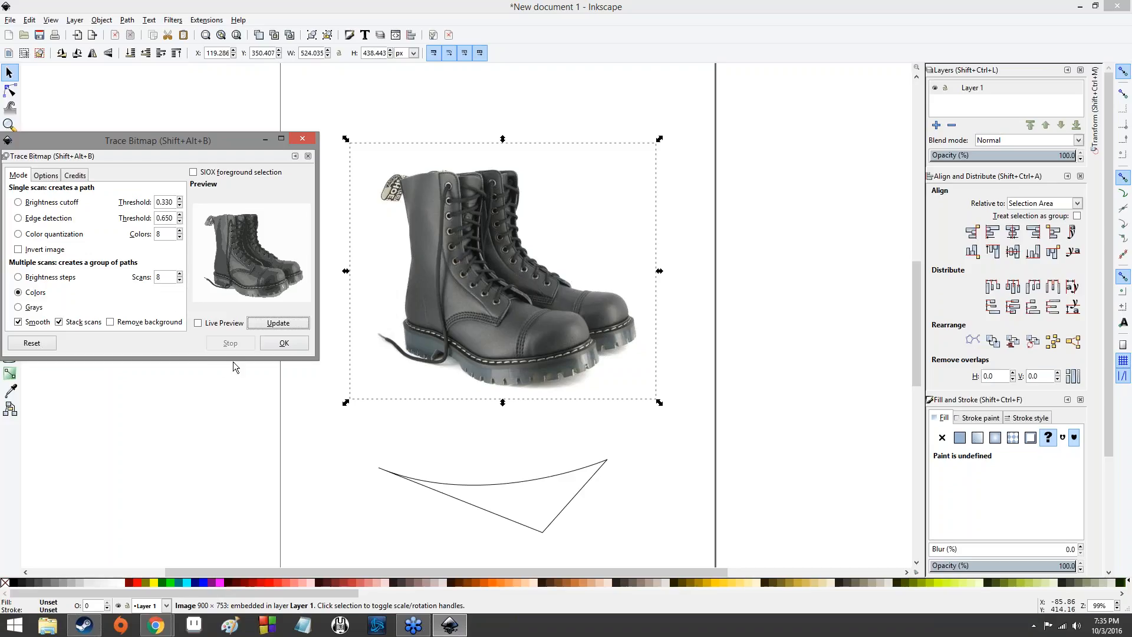
pyautogui.click(265, 347)
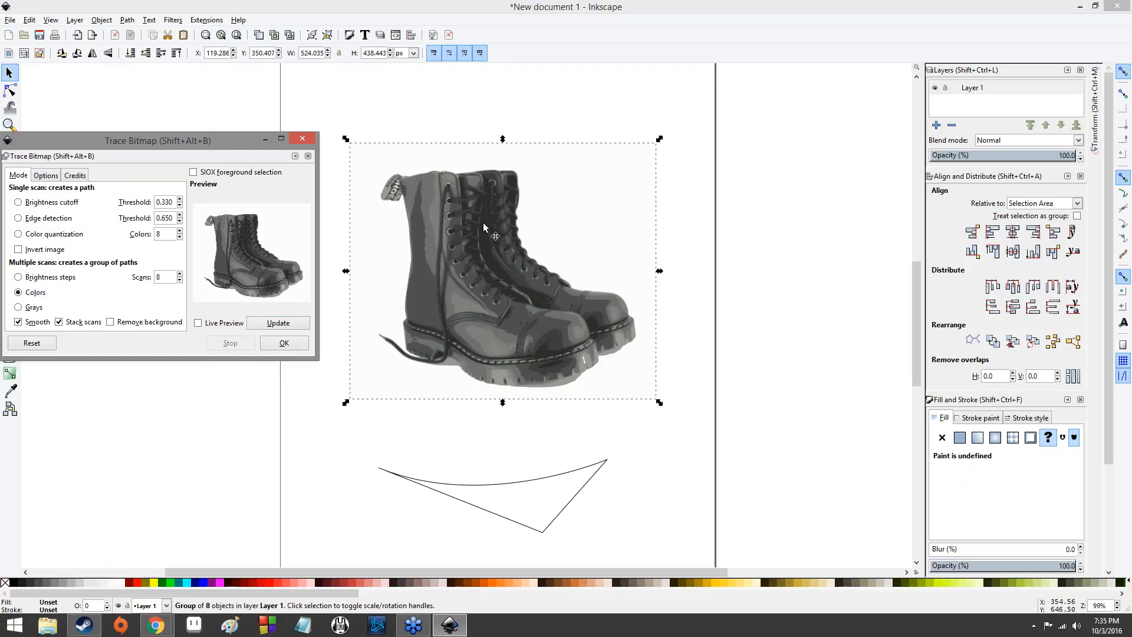
# Move the traced boots group off the original and place it beside the photo, past the page's right edge.
pyautogui.moveTo(467, 338); pyautogui.dragTo(690, 301)
pyautogui.moveTo(666, 411); pyautogui.dragTo(564, 371)
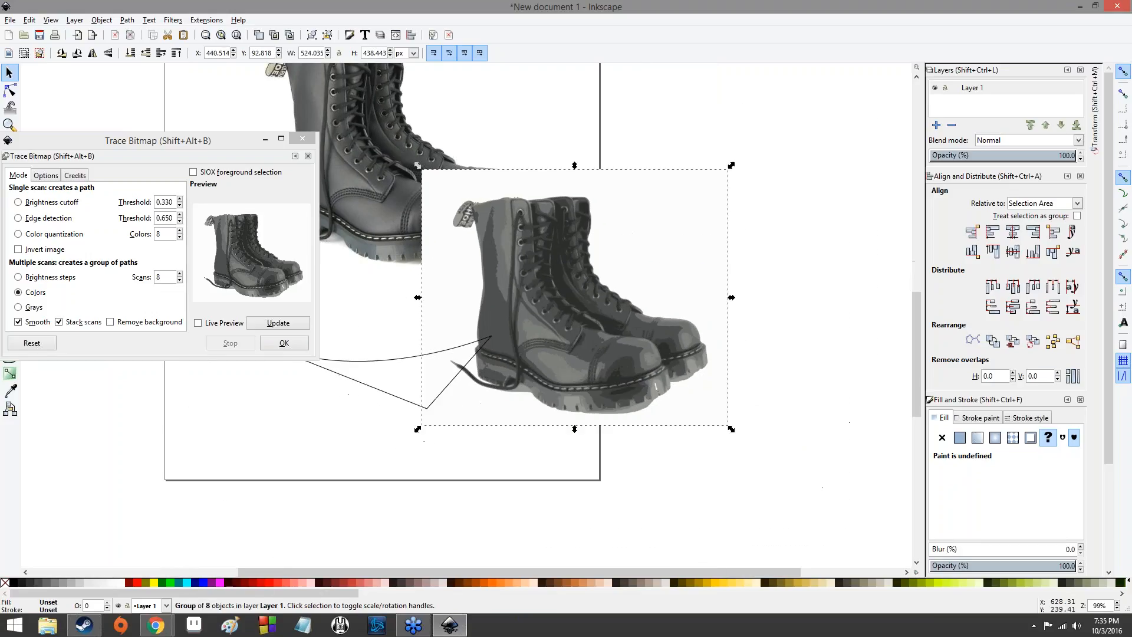
pyautogui.moveTo(641, 185)
pyautogui.mouseDown()
pyautogui.moveTo(674, 125)
pyautogui.moveTo(631, 207)
pyautogui.moveTo(641, 189)
pyautogui.mouseUp()
pyautogui.moveTo(459, 141); pyautogui.dragTo(420, 343)
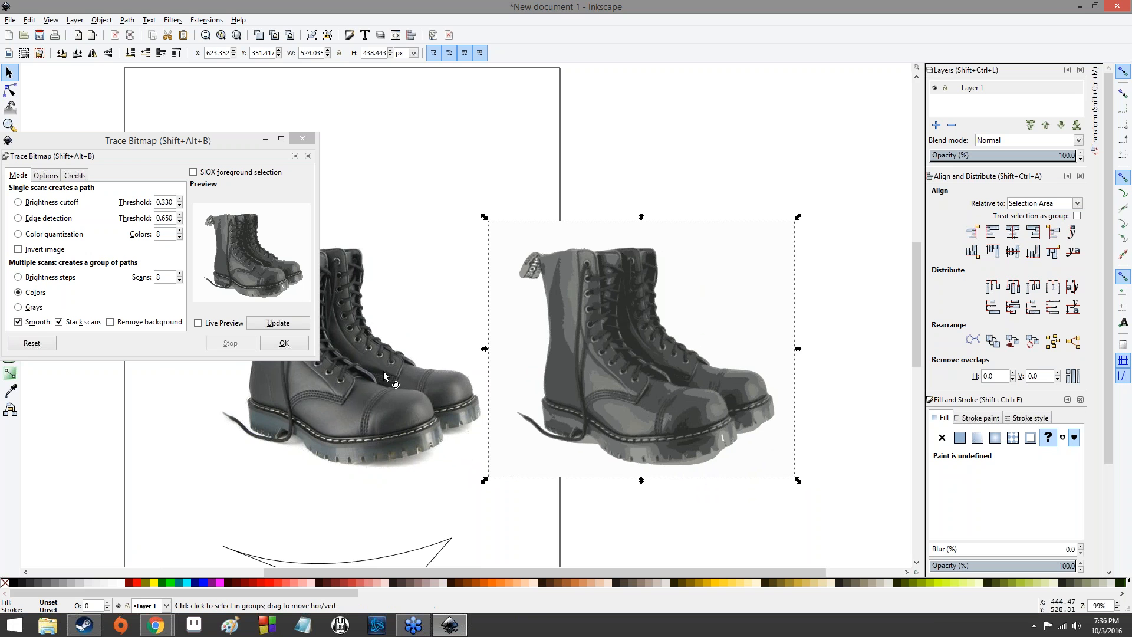
# Examine the pixels of the original boots photo at very high magnification.
pyautogui.scroll(4, 383, 362)
pyautogui.scroll(9, 466, 329)
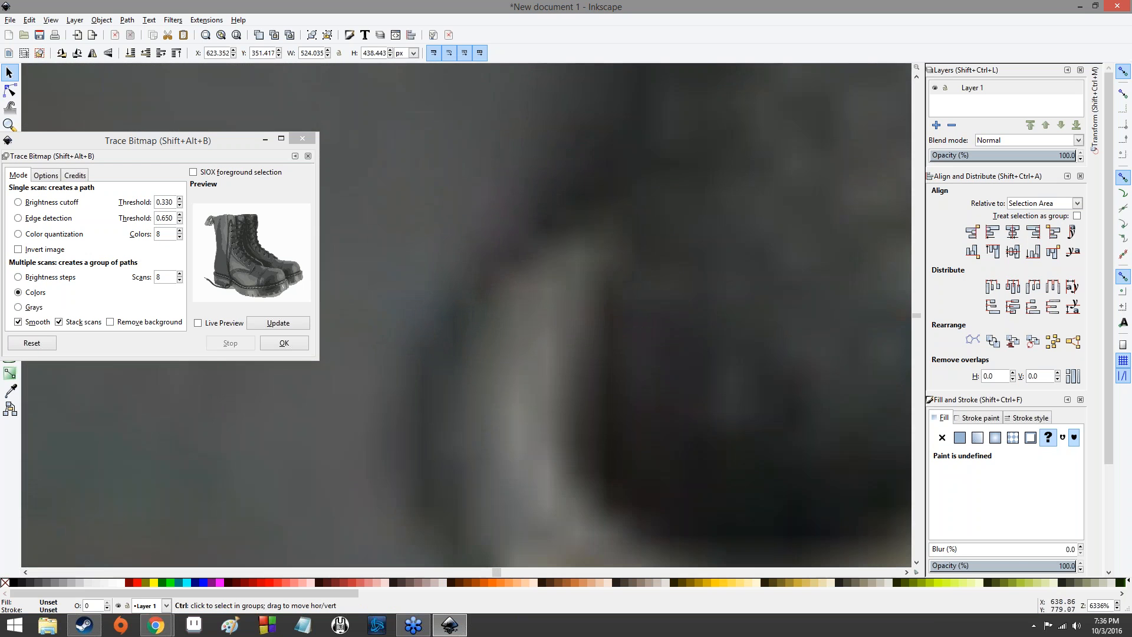
pyautogui.scroll(-3, 466, 329)
pyautogui.scroll(4, 466, 329)
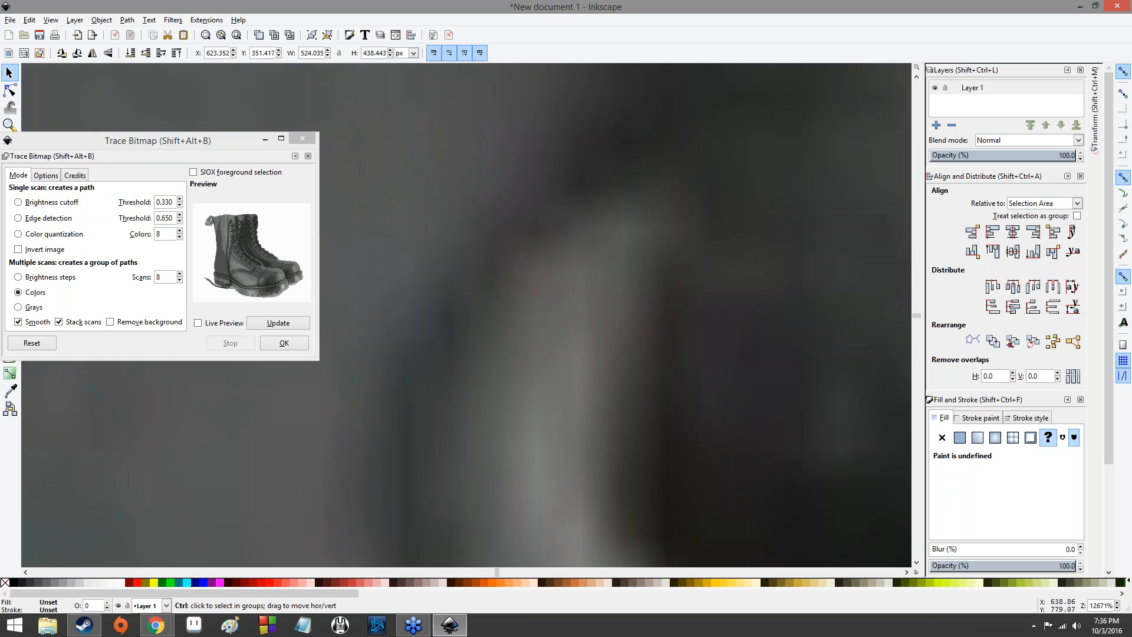
pyautogui.scroll(-12, 666, 302)
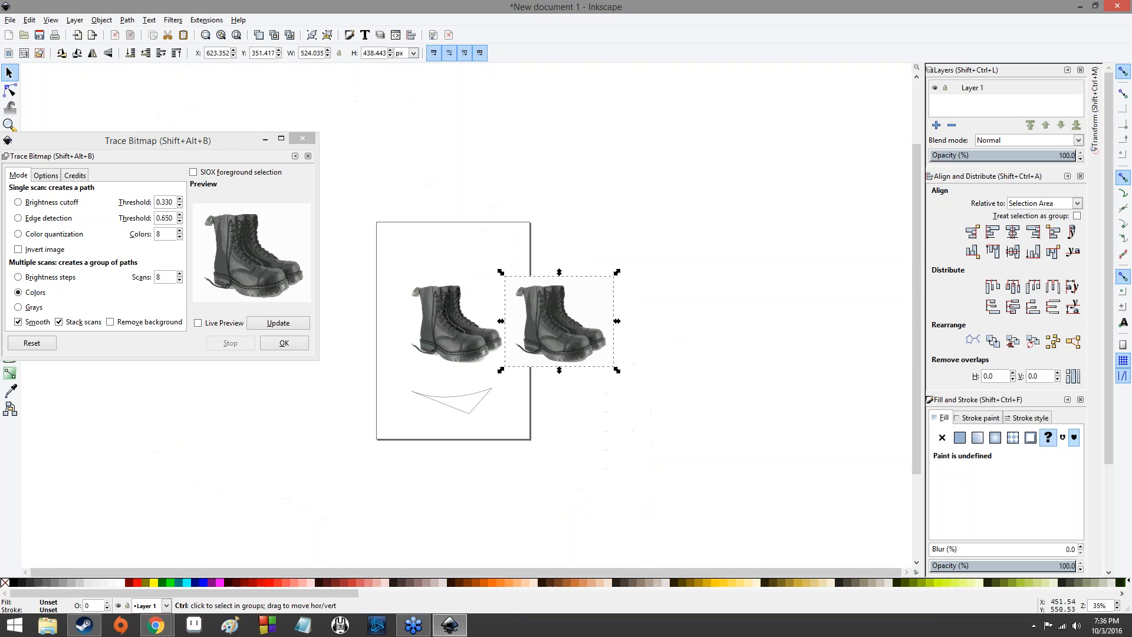
# Examine the edges and flat color areas of the traced boots at high magnification, including toe caps and laces.
pyautogui.scroll(8, 439, 319)
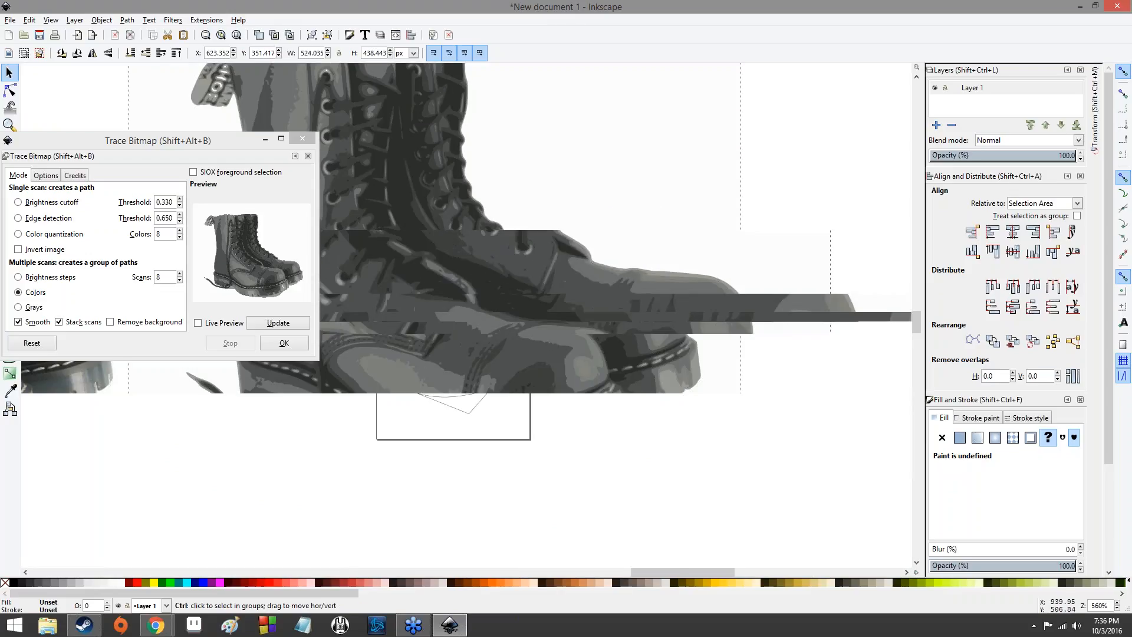
pyautogui.scroll(-3, 466, 315)
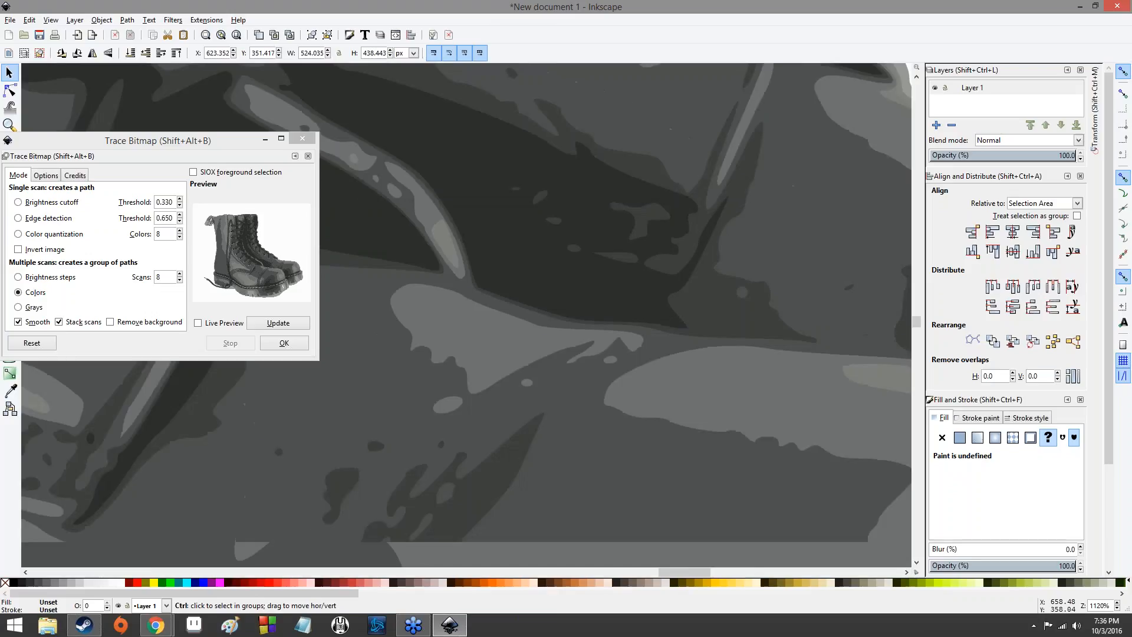
pyautogui.scroll(-4, 797, 215)
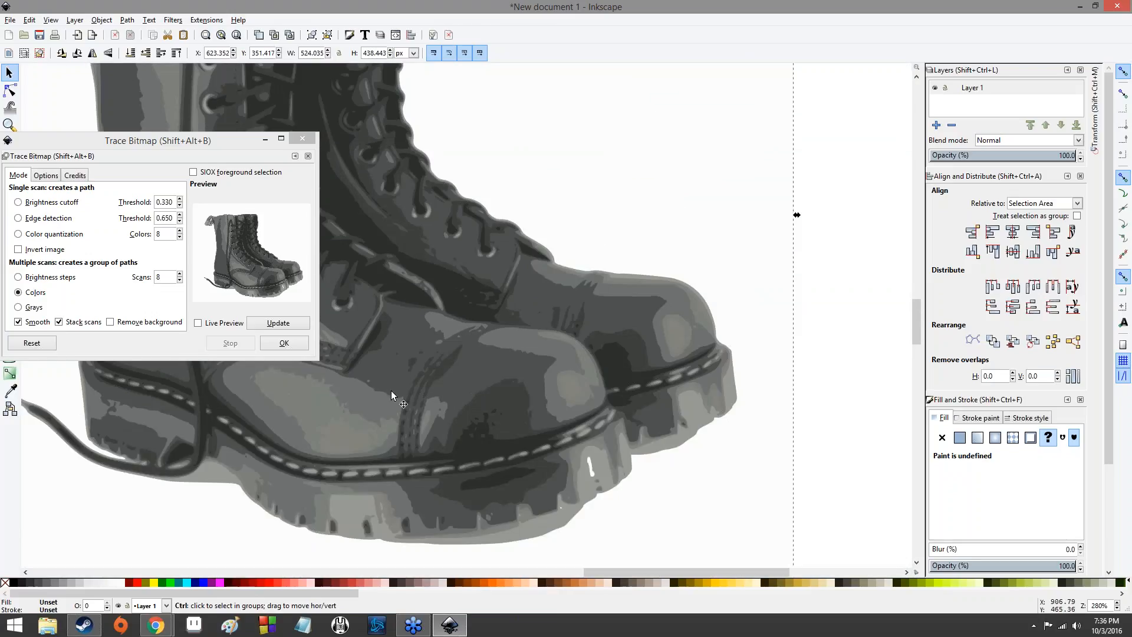
pyautogui.scroll(4, 797, 215)
pyautogui.scroll(3, 322, 391)
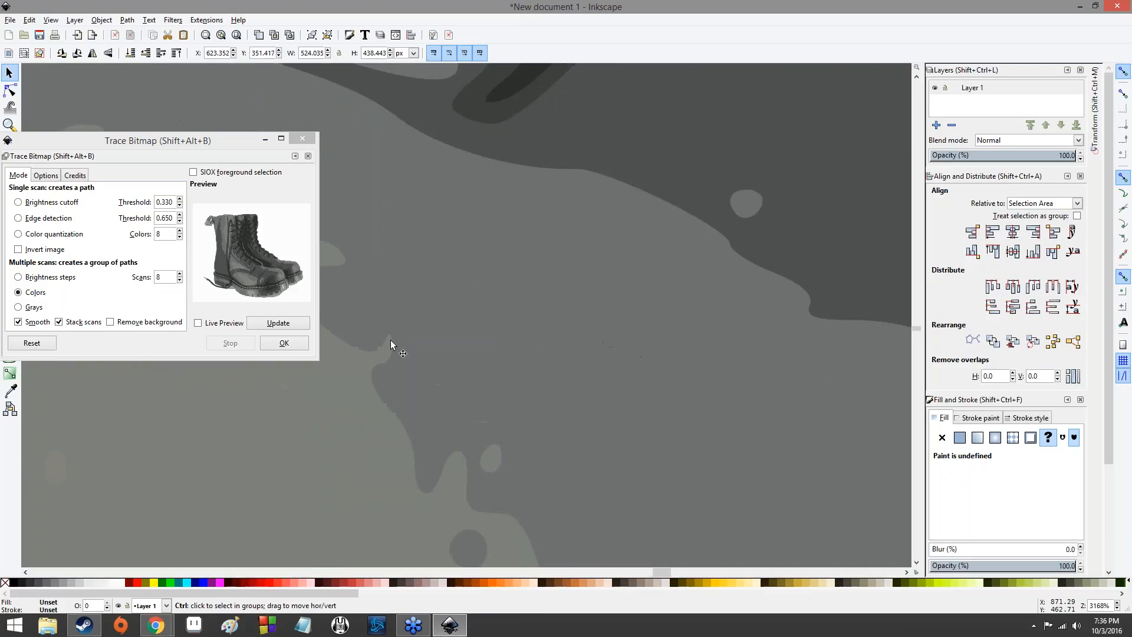
pyautogui.scroll(-9, 391, 339)
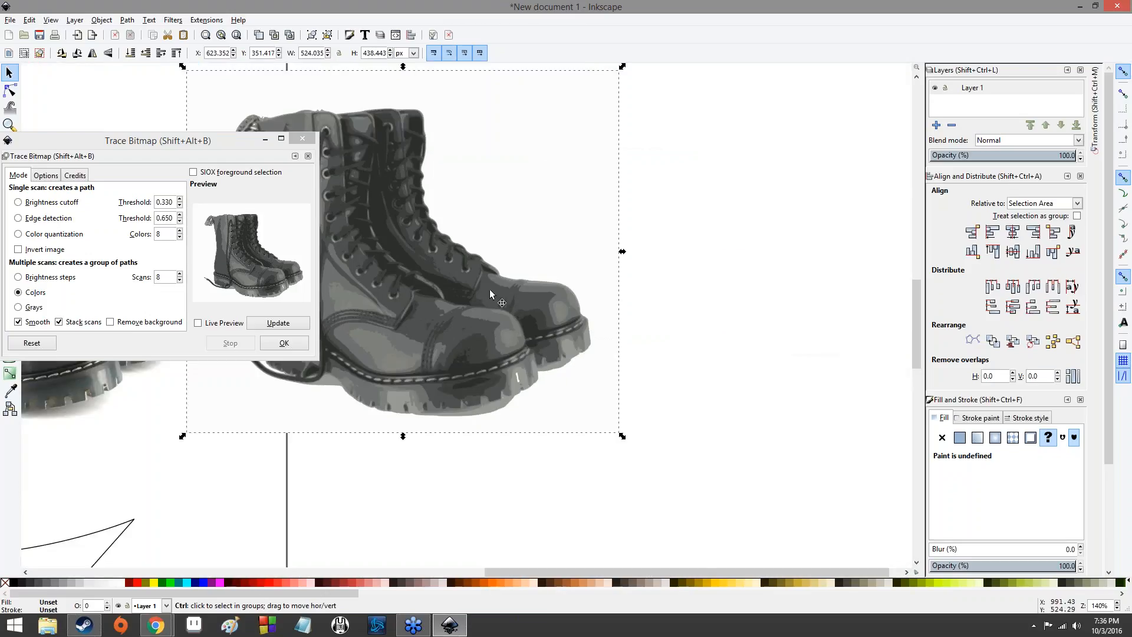
pyautogui.moveTo(514, 384); pyautogui.dragTo(522, 390)
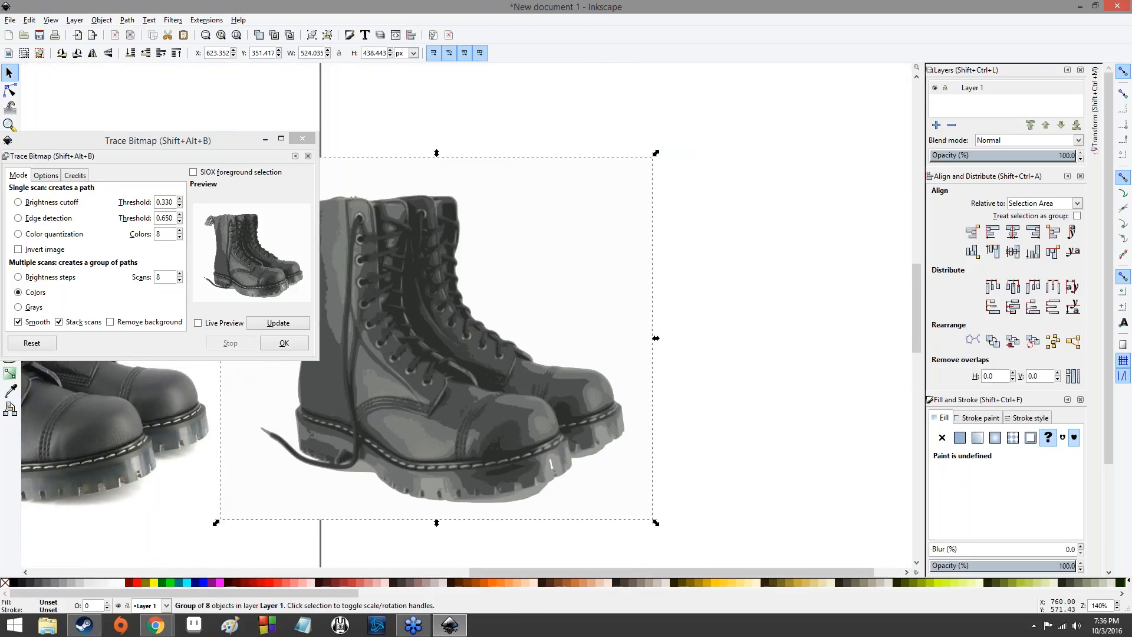
pyautogui.scroll(10, 376, 298)
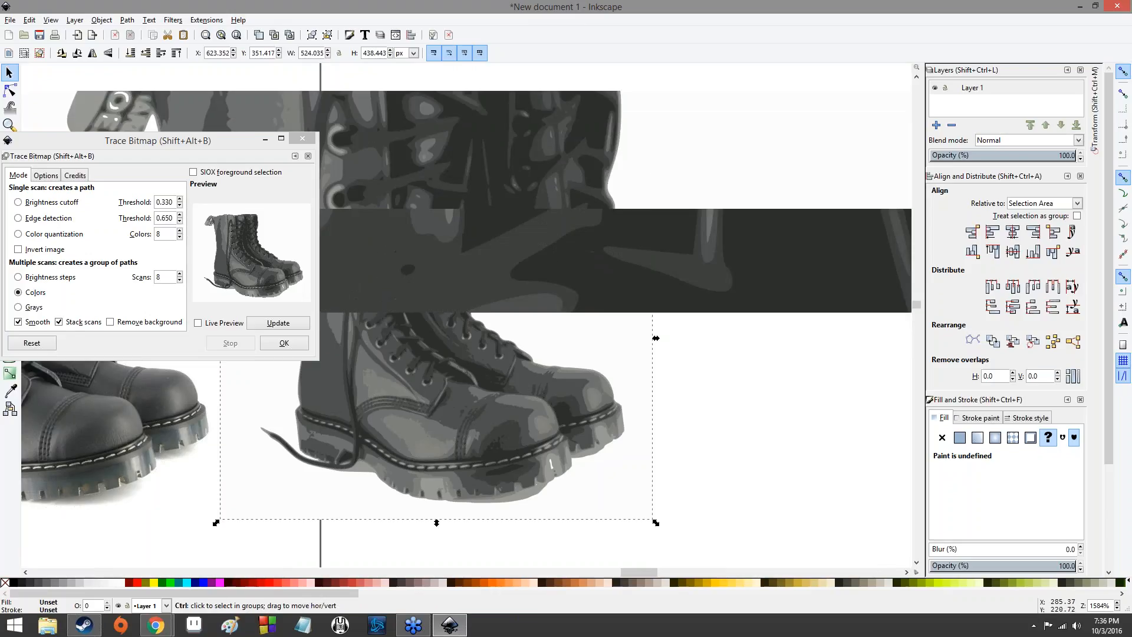
pyautogui.scroll(-6, 377, 297)
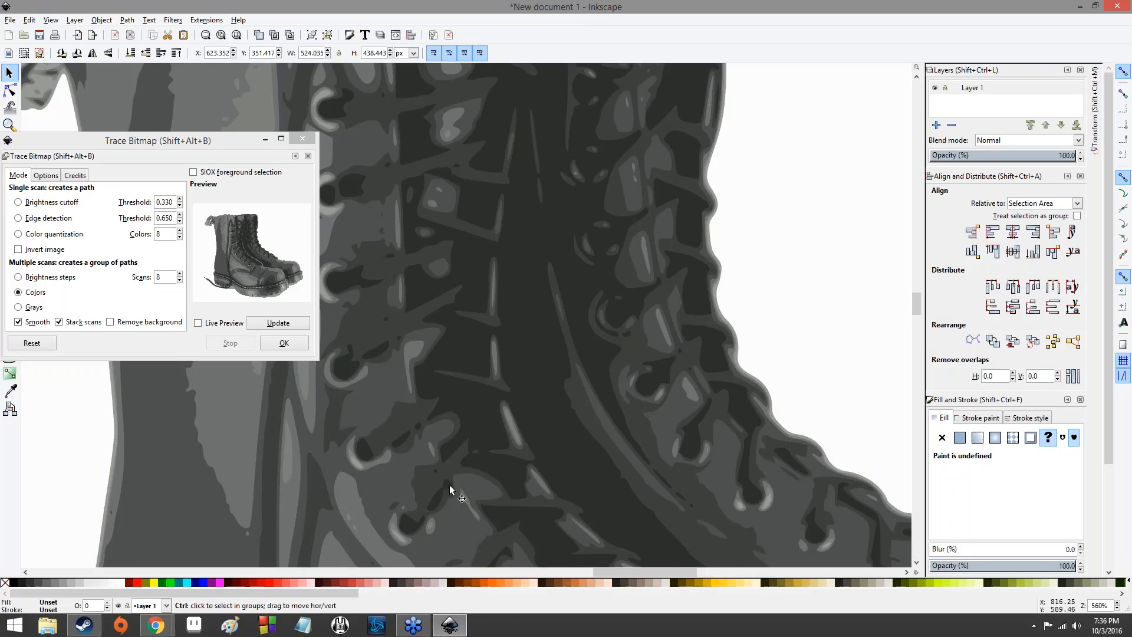
pyautogui.scroll(-3, 435, 434)
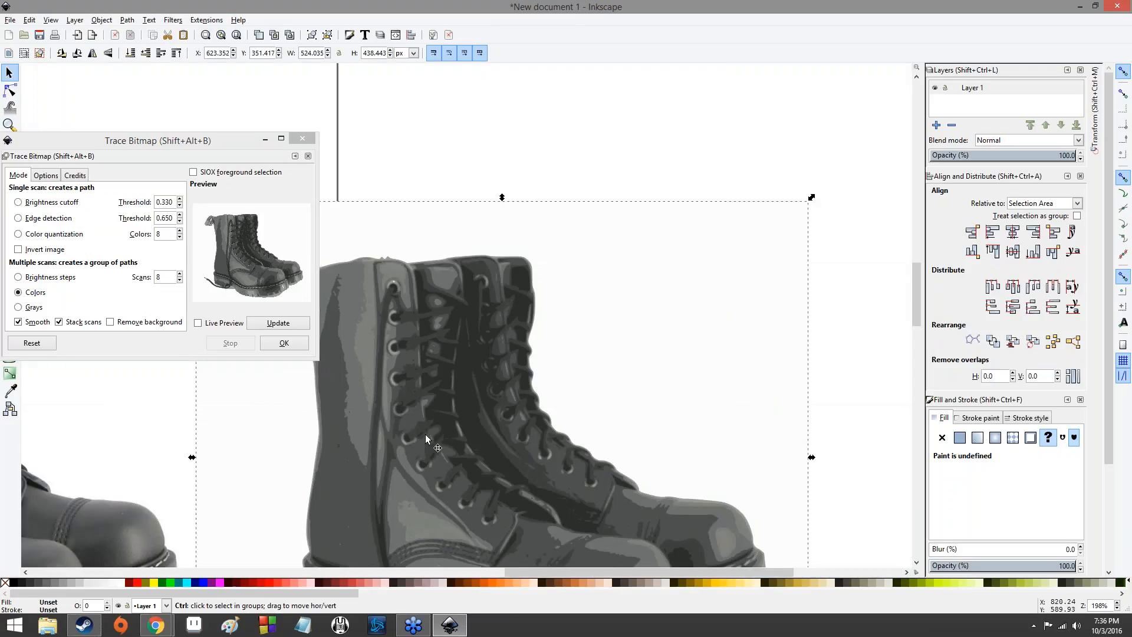
# Compare the lace and eyelet detail of the original boots photo with that of the 8-scan trace.
pyautogui.scroll(-3, 408, 352)
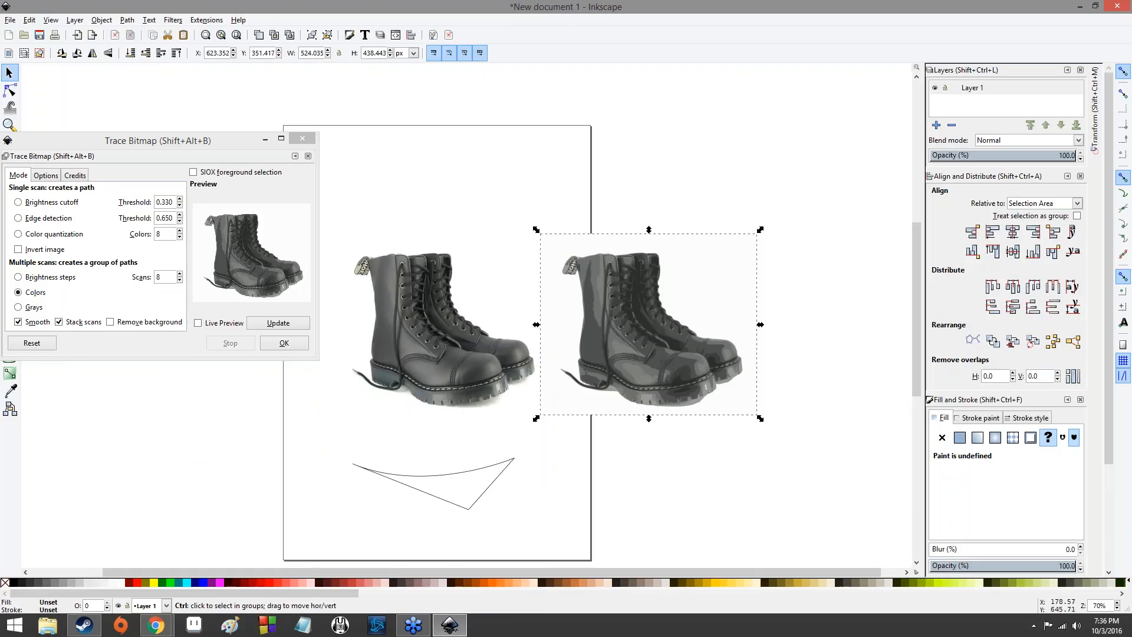
pyautogui.scroll(4, 648, 300)
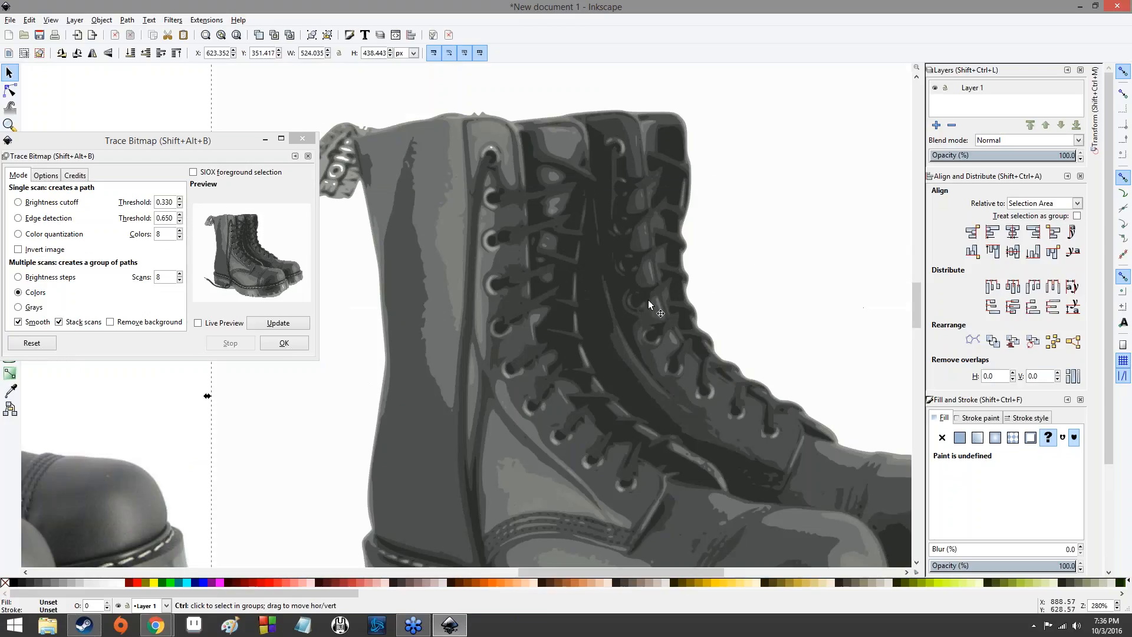
pyautogui.scroll(-4, 649, 300)
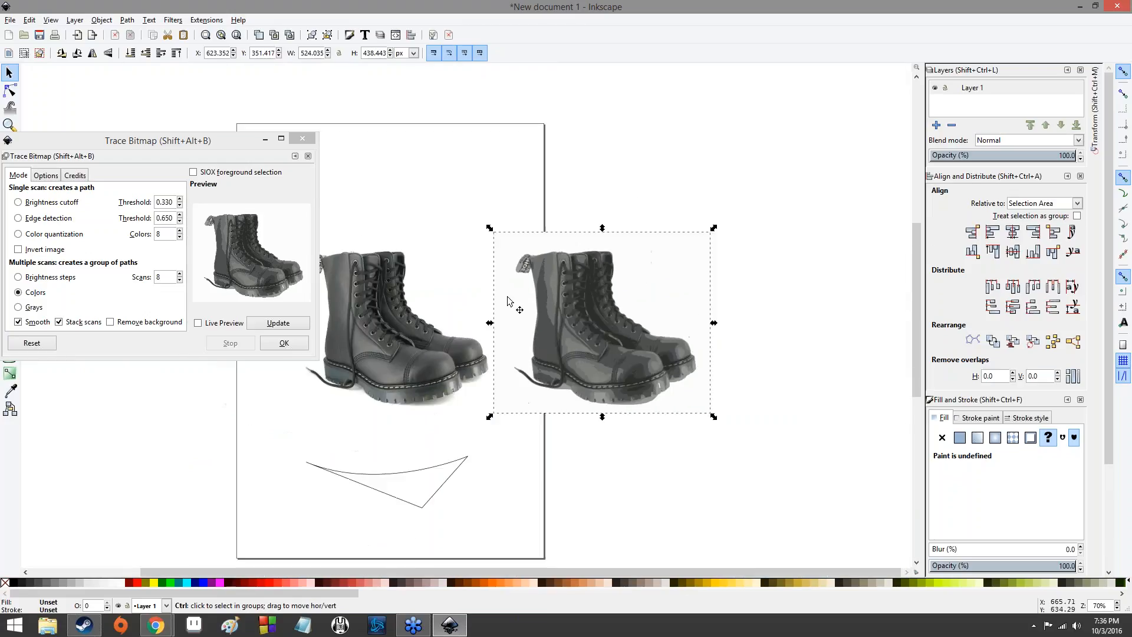
pyautogui.scroll(10, 519, 310)
pyautogui.scroll(-9, 519, 310)
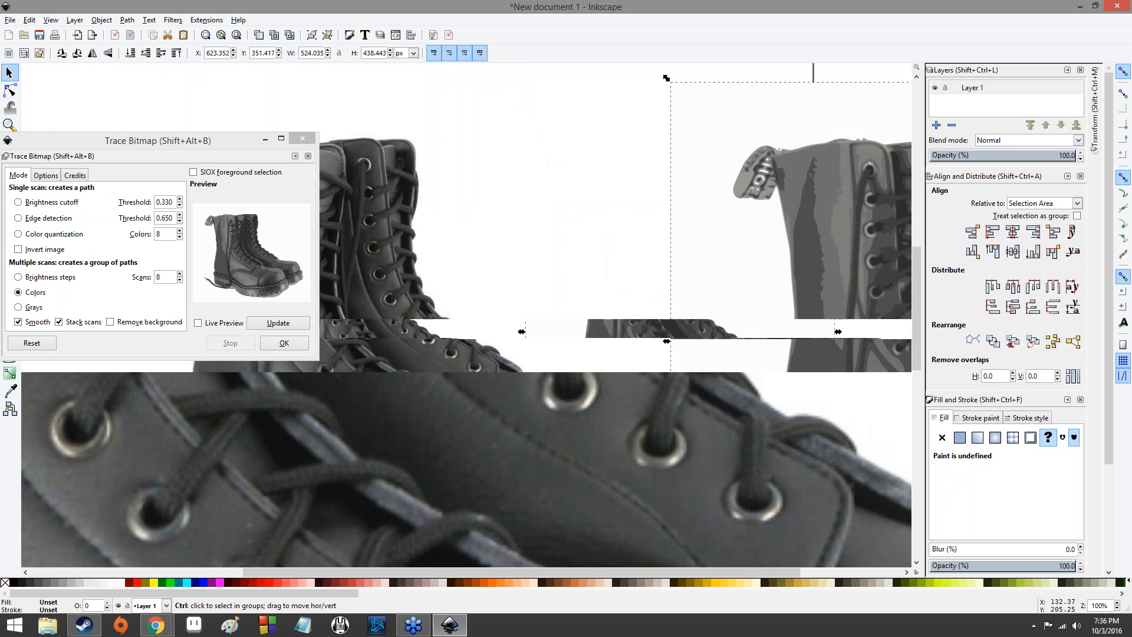
pyautogui.scroll(8, 519, 310)
pyautogui.scroll(-6, 519, 311)
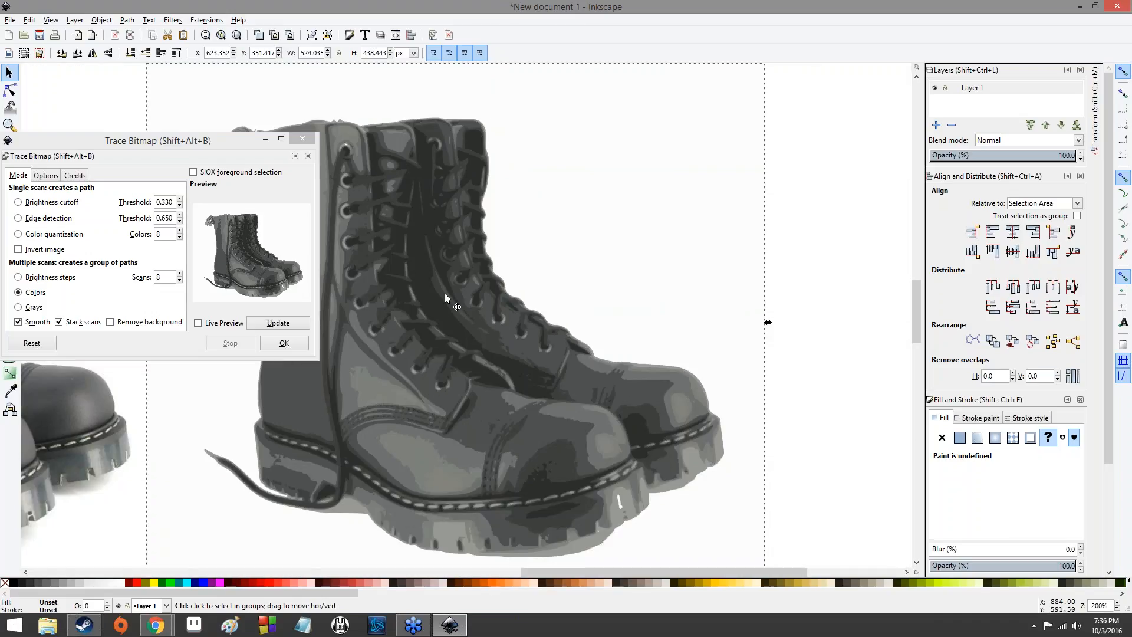
# Select the original boots photo and enable Remove background for its trace.
pyautogui.moveTo(375, 254); pyautogui.dragTo(600, 212)
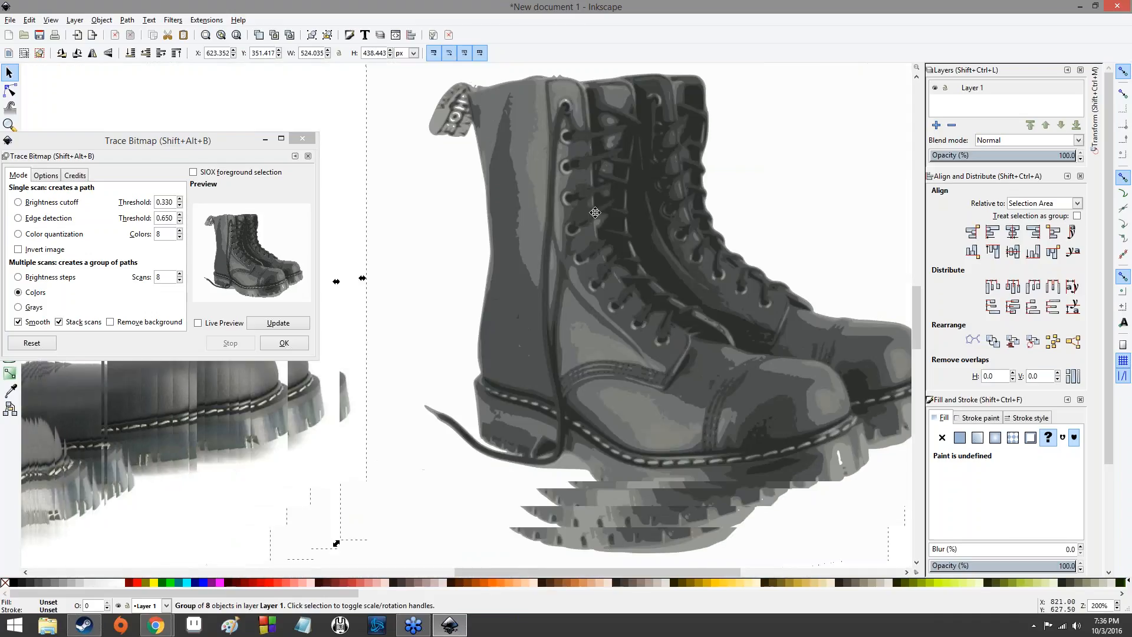
pyautogui.click(277, 413)
pyautogui.moveTo(472, 333); pyautogui.dragTo(572, 335)
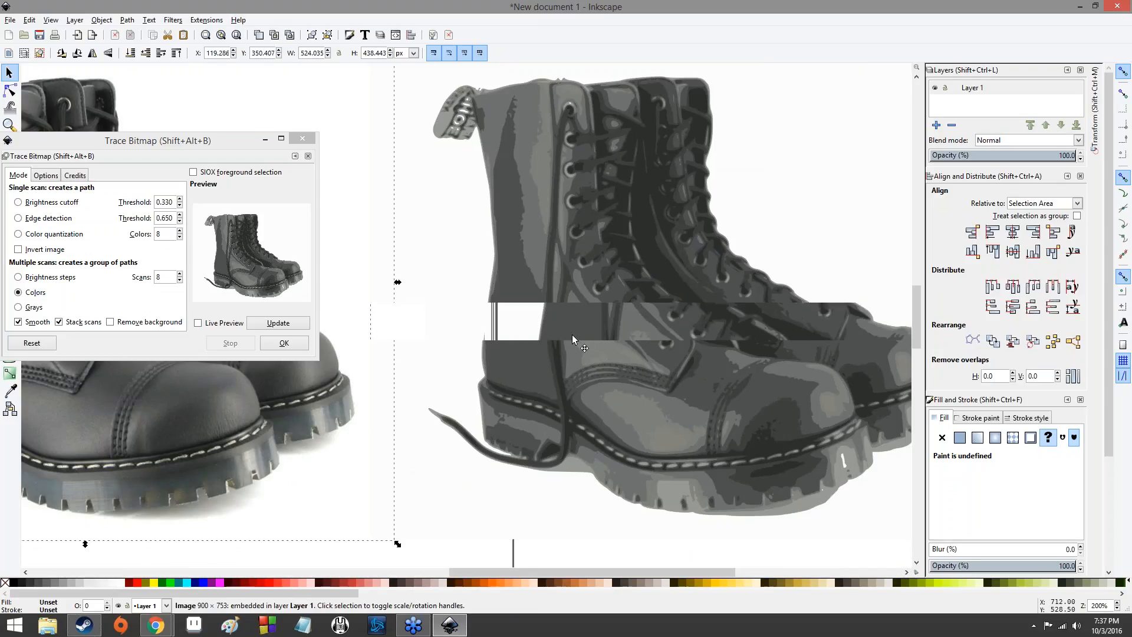
pyautogui.moveTo(449, 333); pyautogui.dragTo(614, 313)
pyautogui.click(342, 351)
pyautogui.scroll(-3, 341, 352)
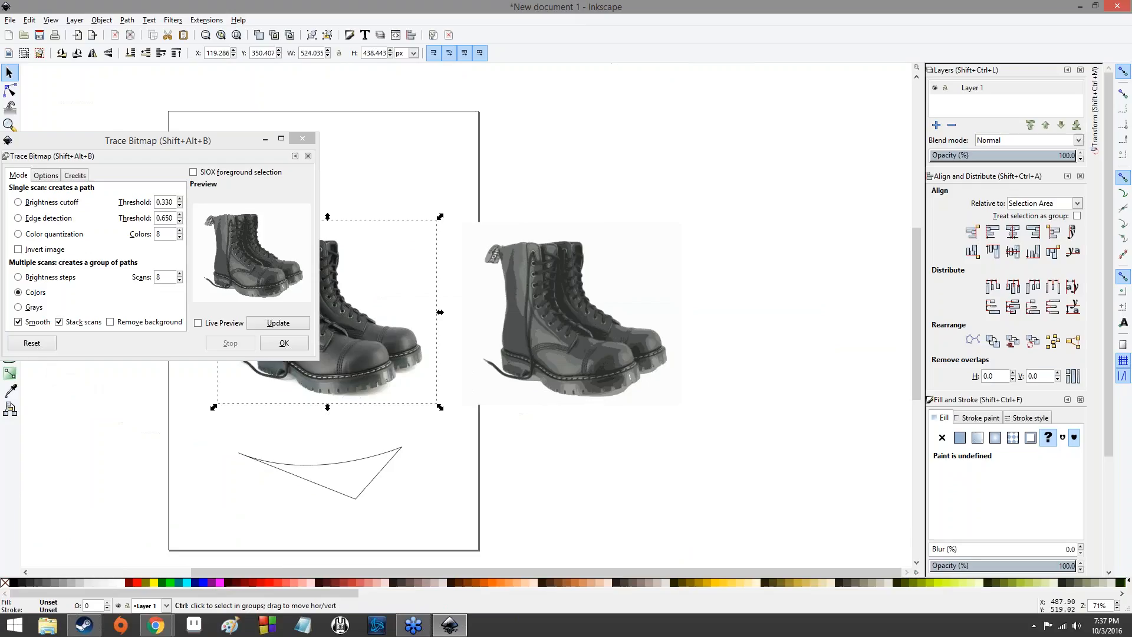
pyautogui.moveTo(373, 334); pyautogui.dragTo(508, 344)
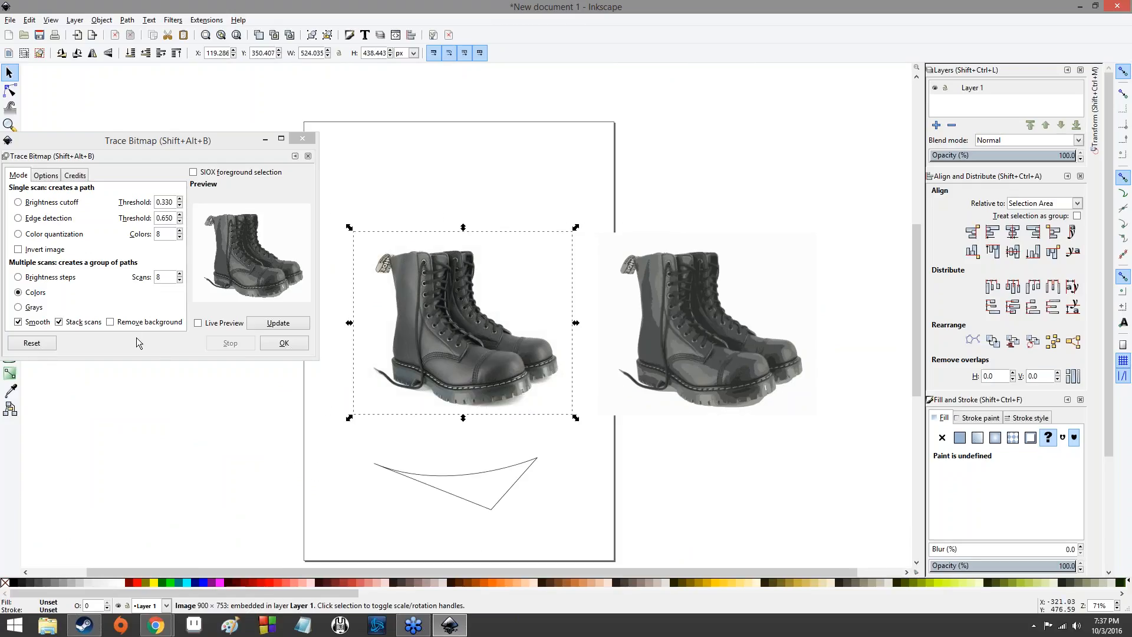
pyautogui.click(117, 334)
pyautogui.click(112, 324)
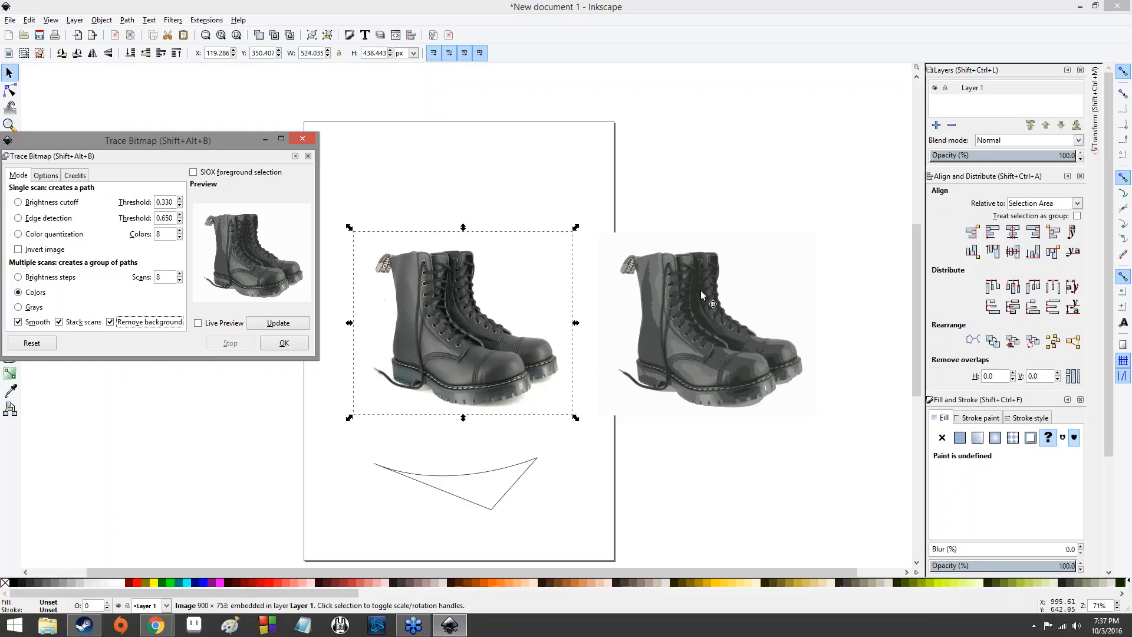
# Set the color quantization count to 64 and update the trace preview.
pyautogui.hscroll(4, 460, 348)
pyautogui.hscroll(-5, 416, 357)
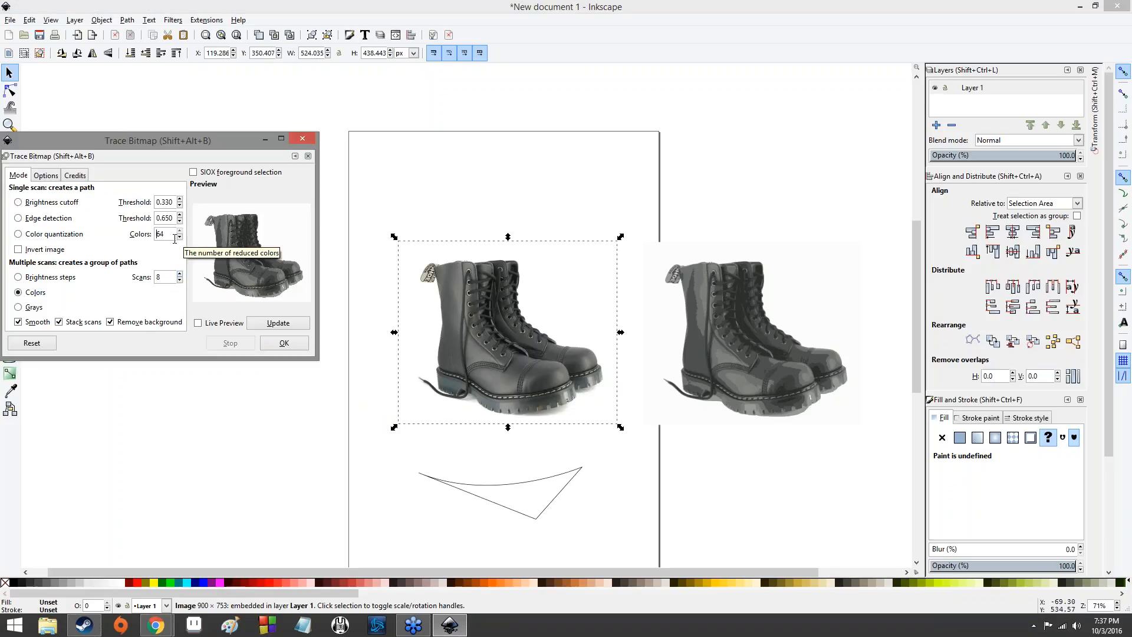
pyautogui.click(255, 323)
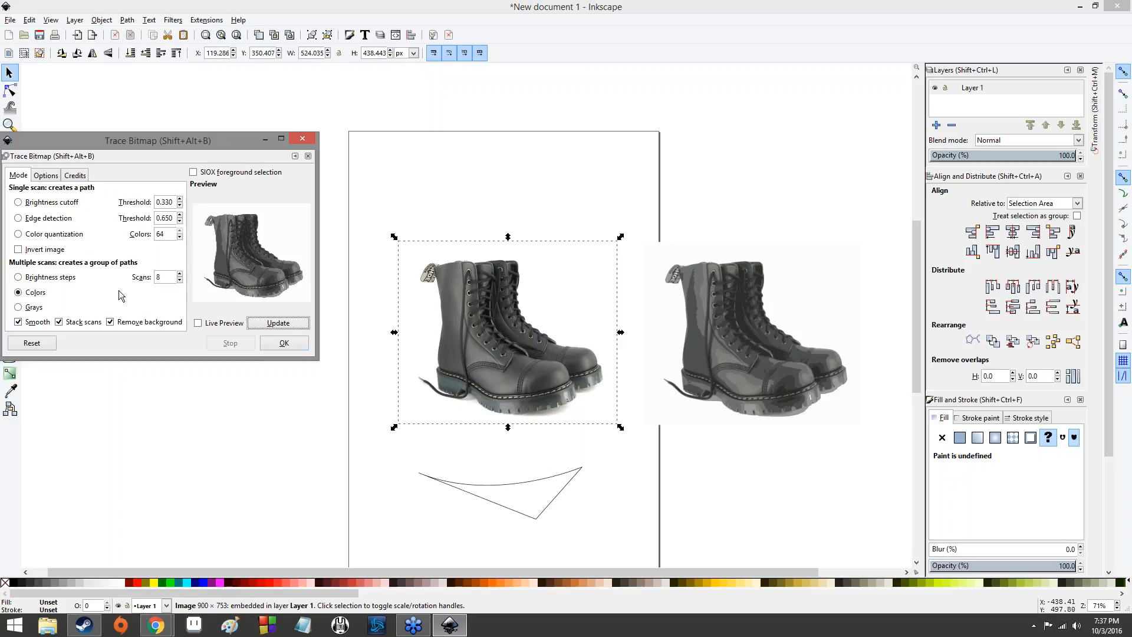
# Set the scans to 256, update the preview and trace the boots photo.
pyautogui.click(179, 272)
pyautogui.click(274, 328)
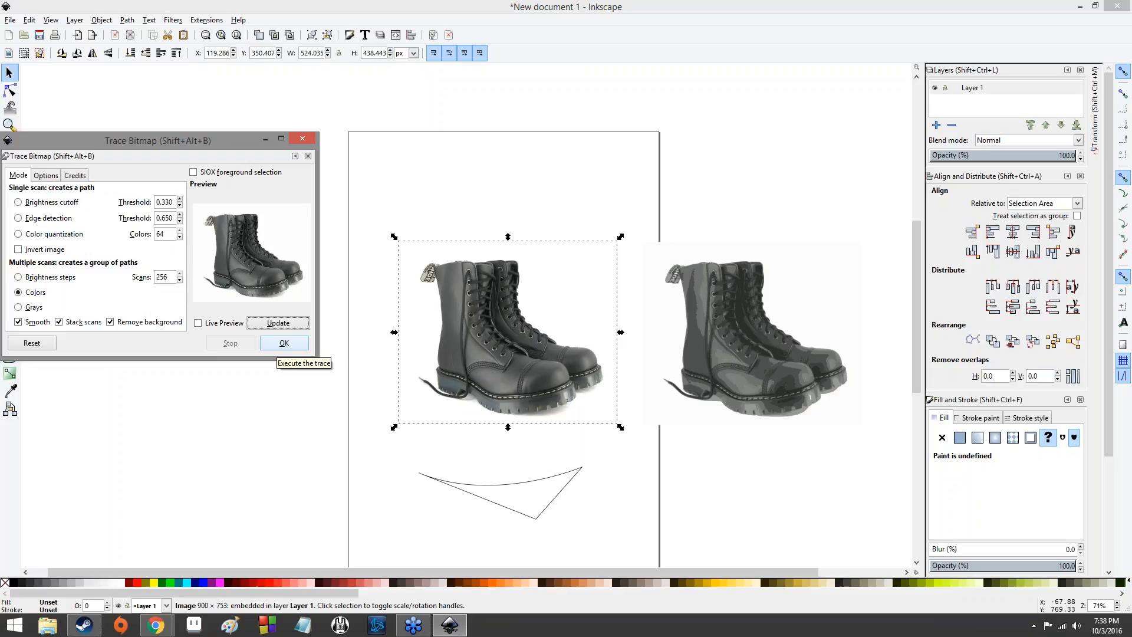
pyautogui.click(284, 343)
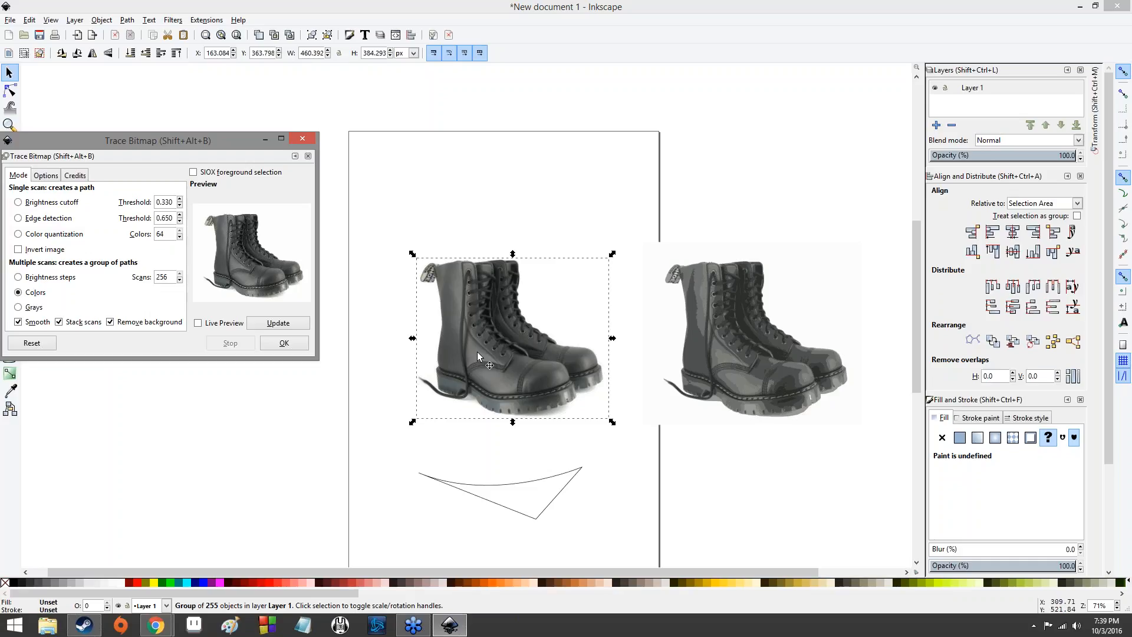
# Move the 256-scan trace off the original boots photo to the space above it and deselect it.
pyautogui.moveTo(473, 347); pyautogui.dragTo(486, 158)
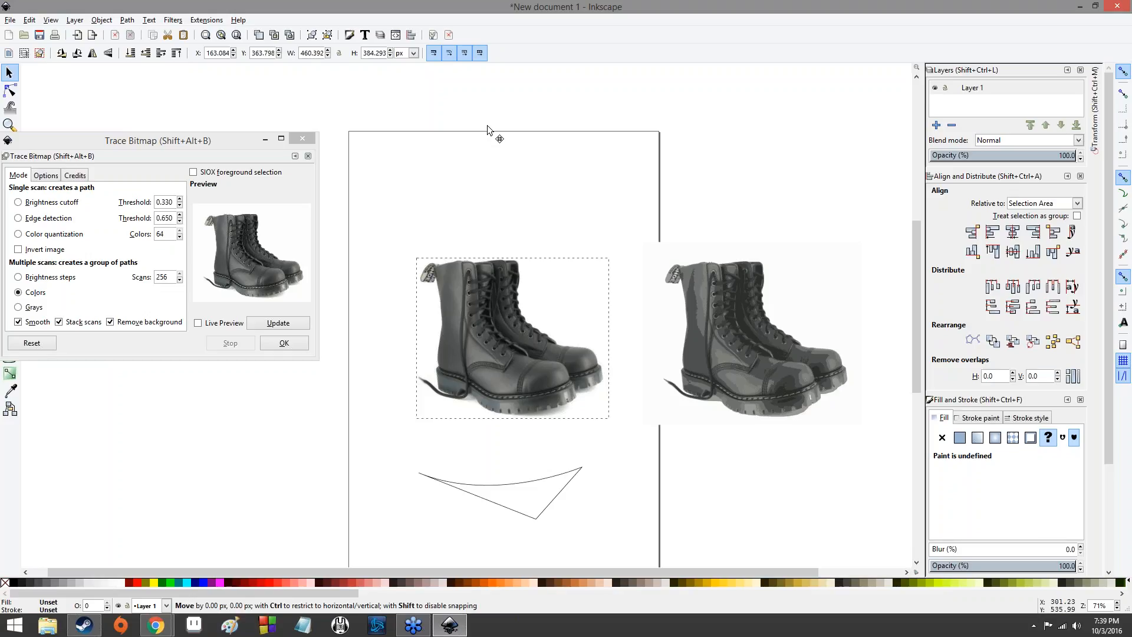
pyautogui.moveTo(487, 124); pyautogui.dragTo(487, 122)
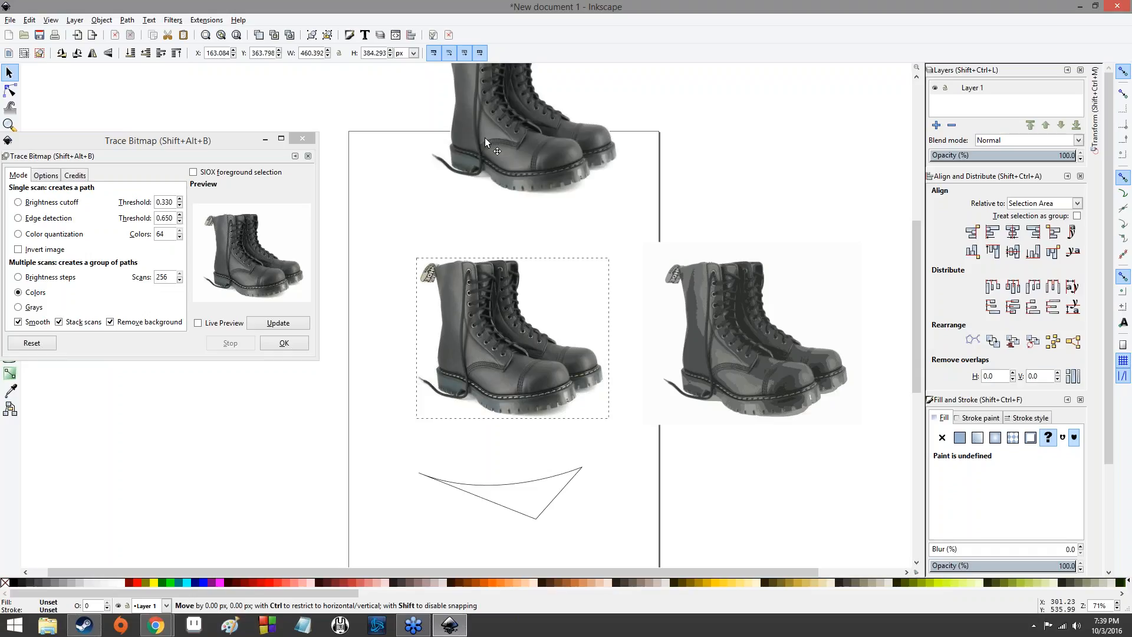
pyautogui.moveTo(485, 137); pyautogui.dragTo(485, 140)
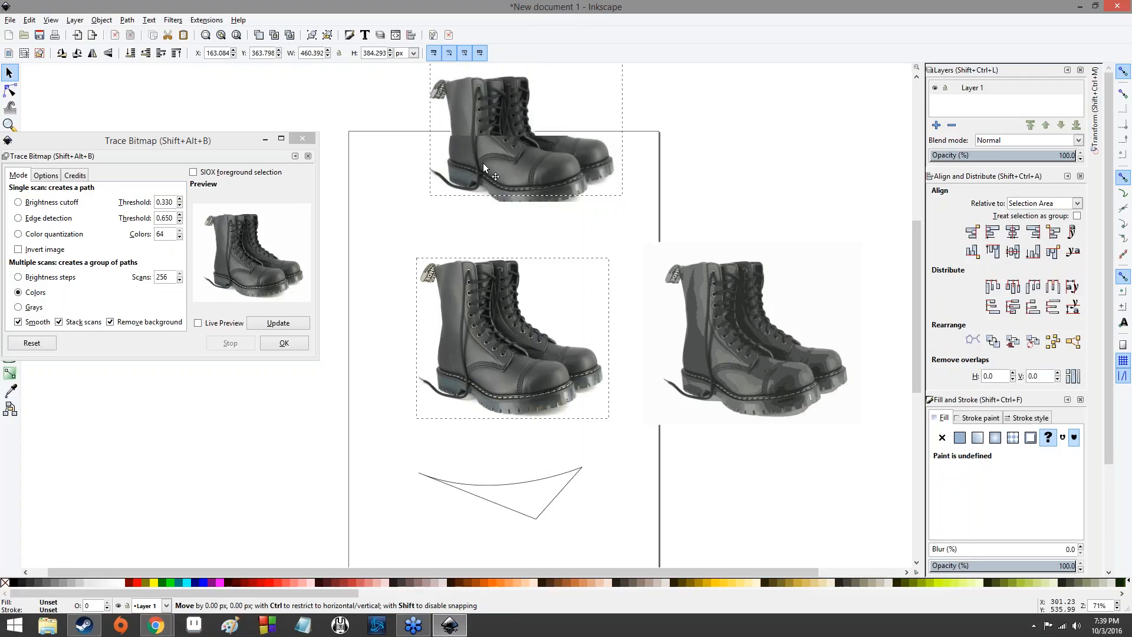
pyautogui.moveTo(483, 162); pyautogui.dragTo(483, 163)
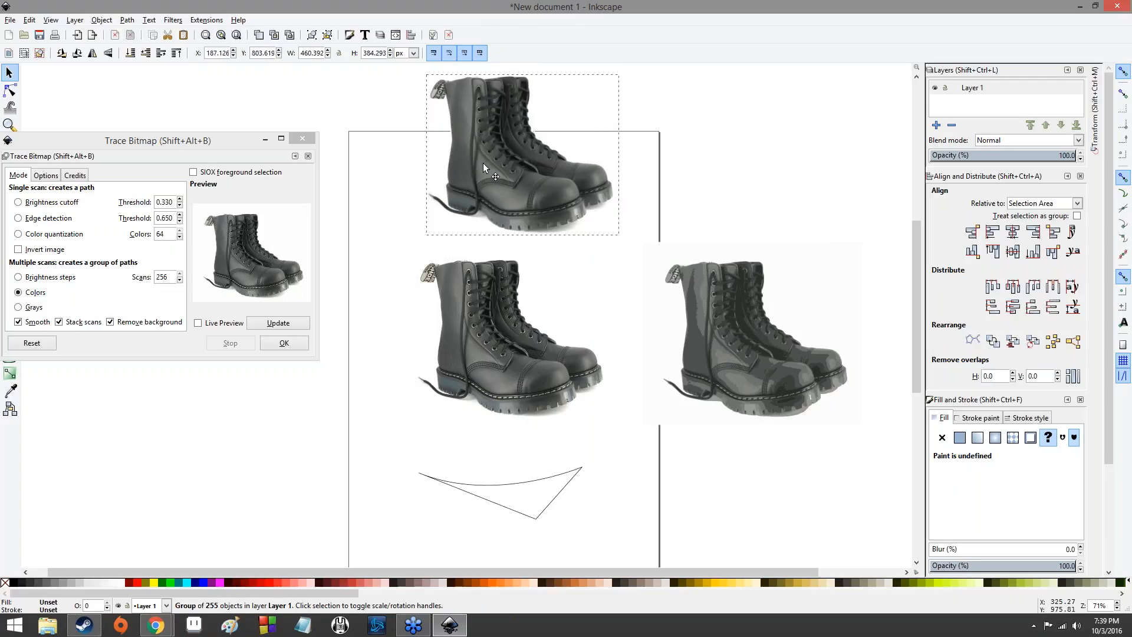
pyautogui.click(399, 213)
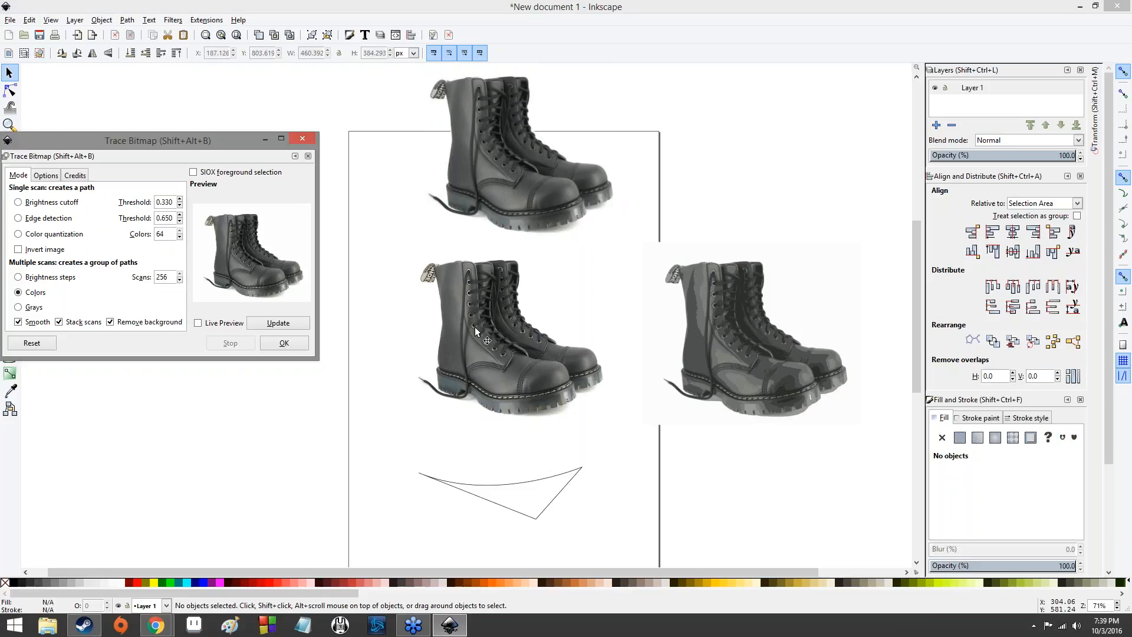
# Compare the lace and eyelet detail of the original boots photo with that of the 256-scan trace.
pyautogui.scroll(11, 476, 325)
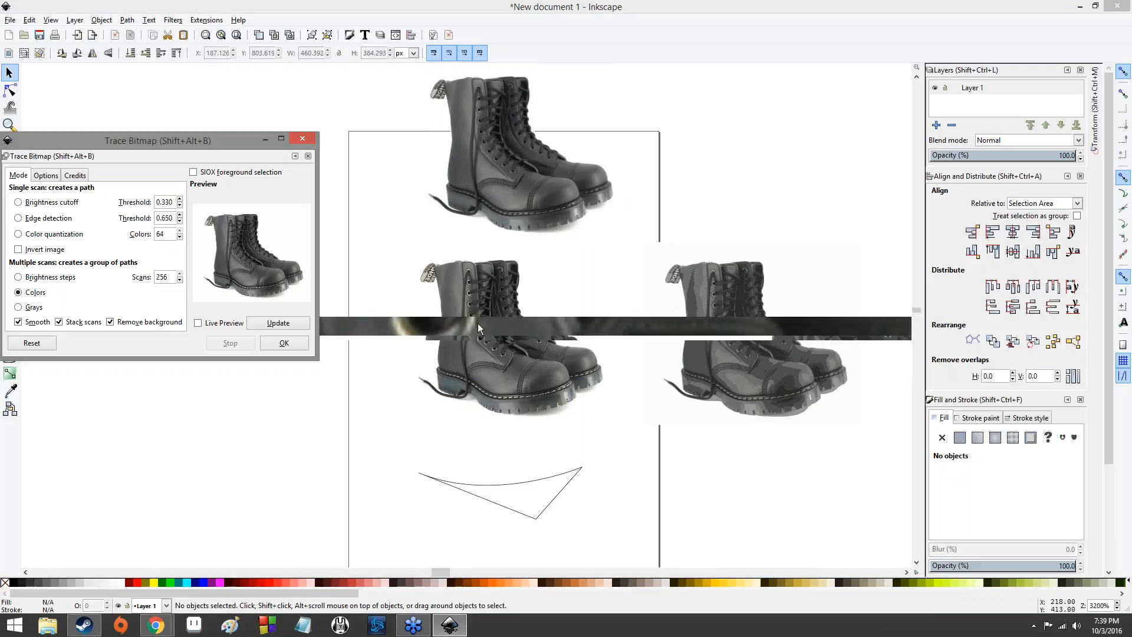
pyautogui.scroll(-1, 476, 322)
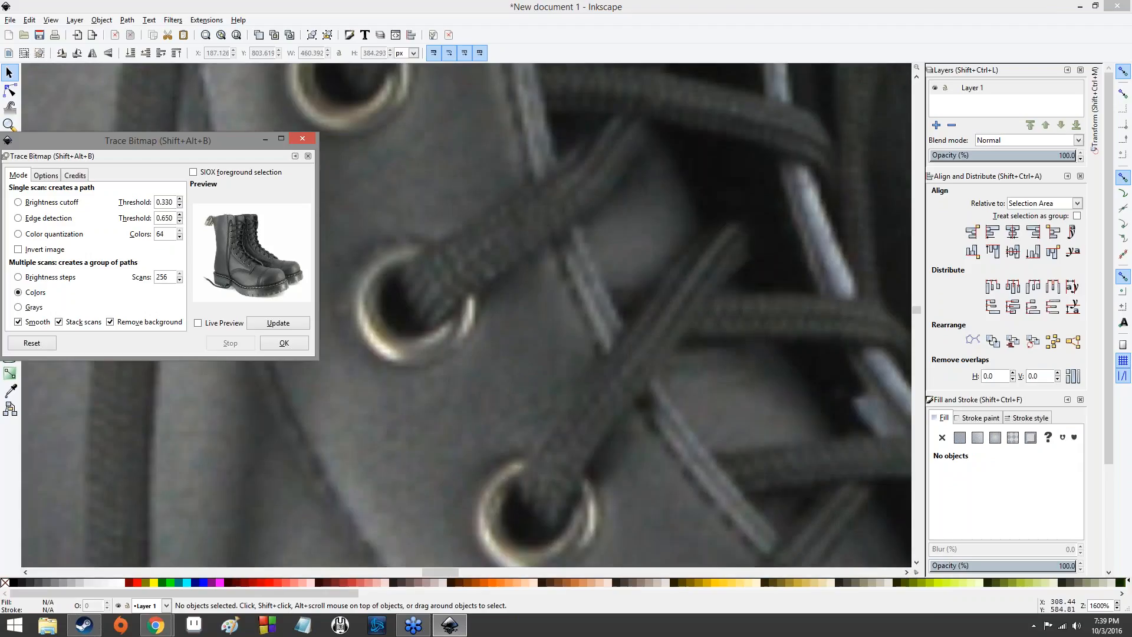
pyautogui.scroll(4, 478, 319)
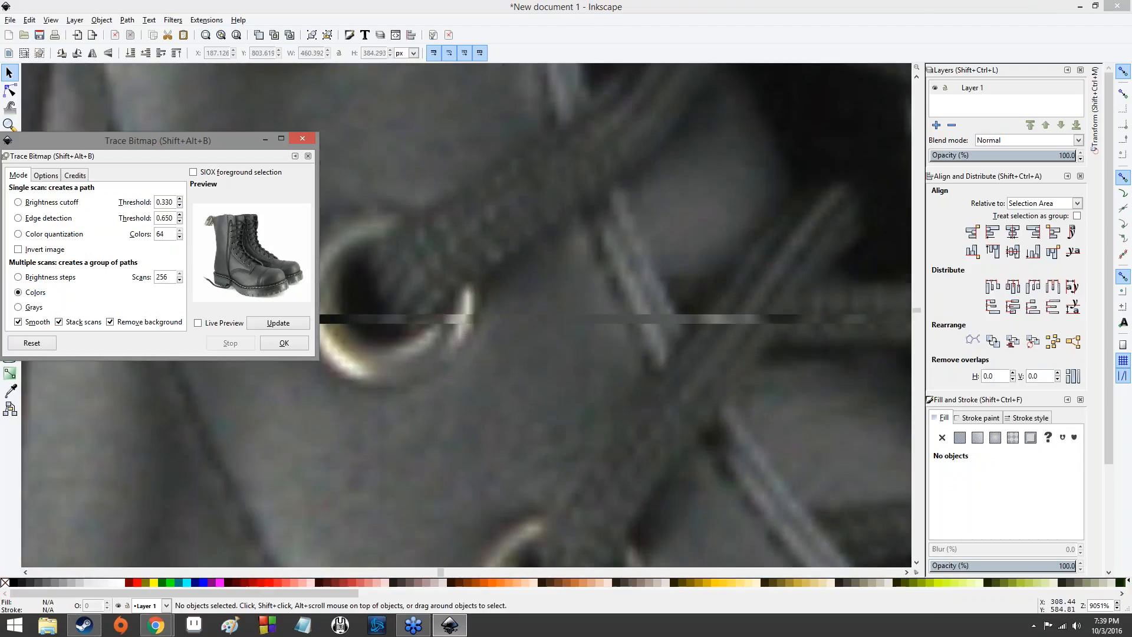
pyautogui.scroll(-6, 478, 316)
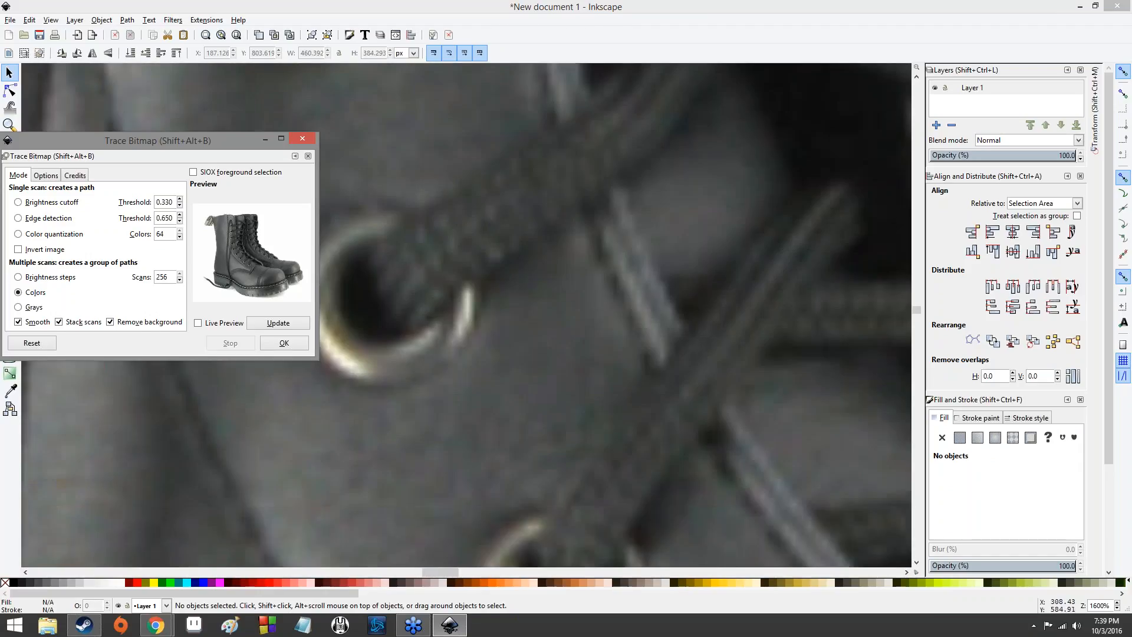
pyautogui.scroll(-6, 478, 313)
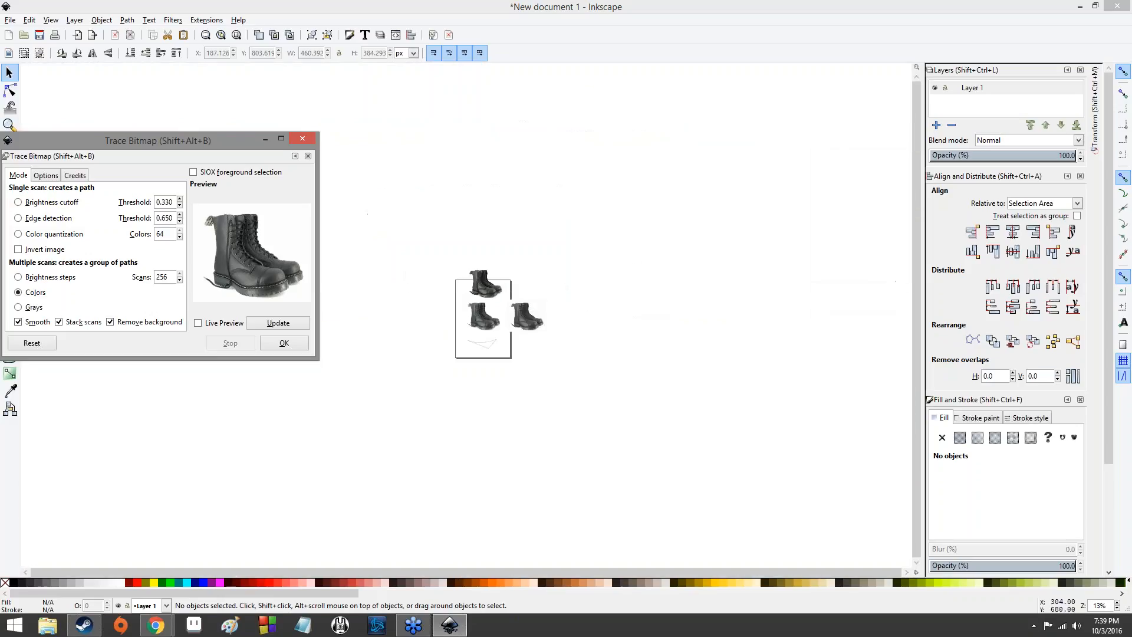
pyautogui.scroll(1, 483, 286)
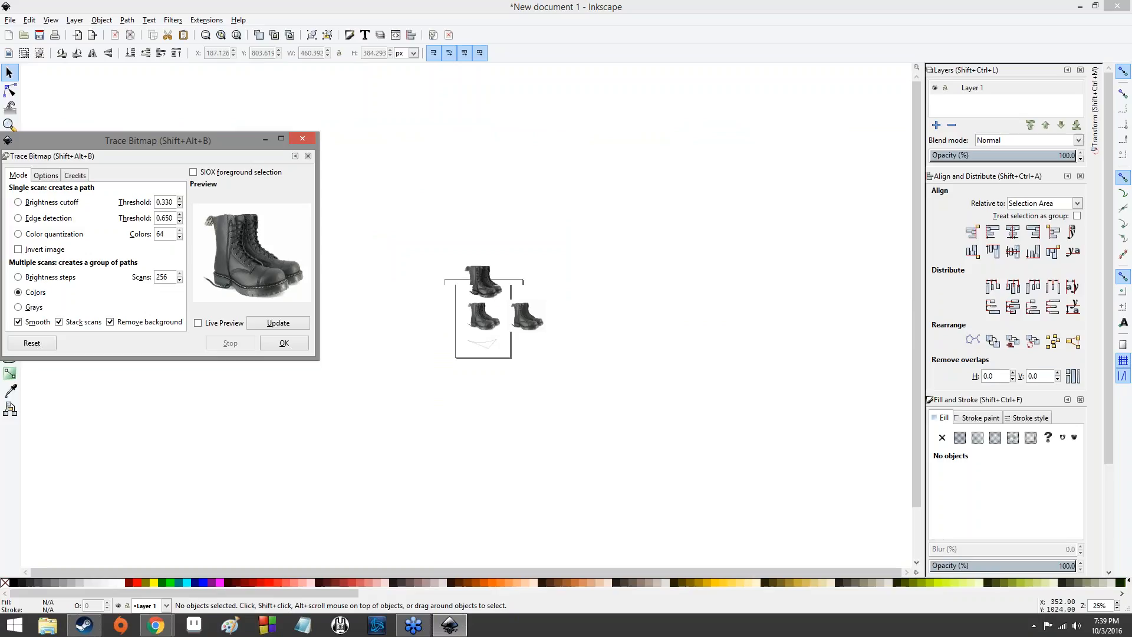
pyautogui.scroll(4, 483, 286)
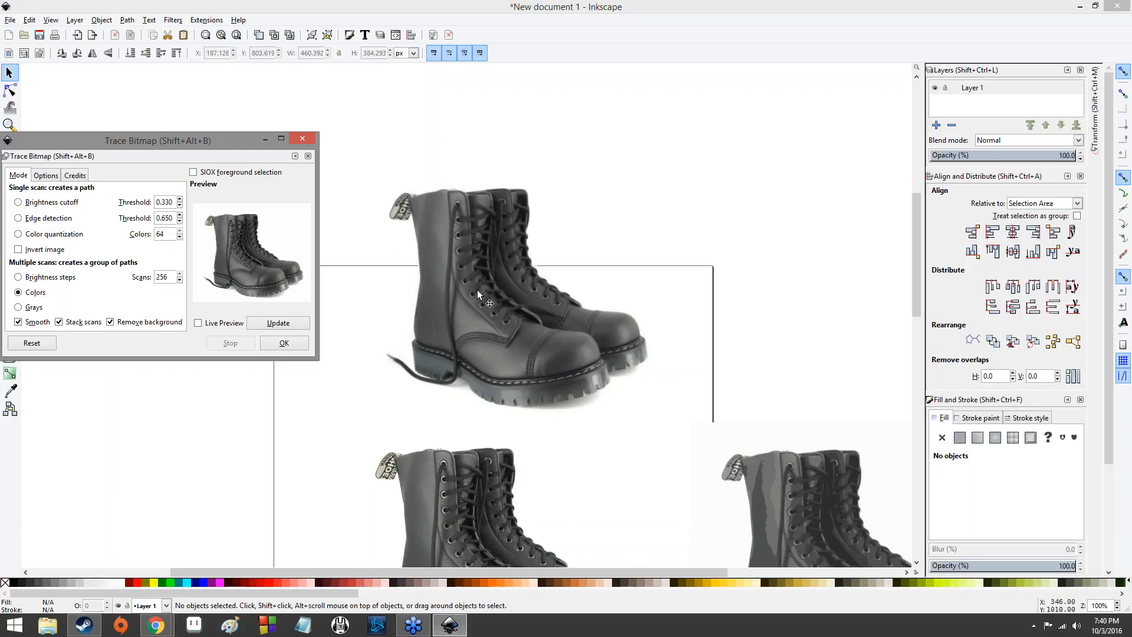
pyautogui.keyDown('ctrl'); pyautogui.scroll(1, 477, 289); pyautogui.keyUp('ctrl')
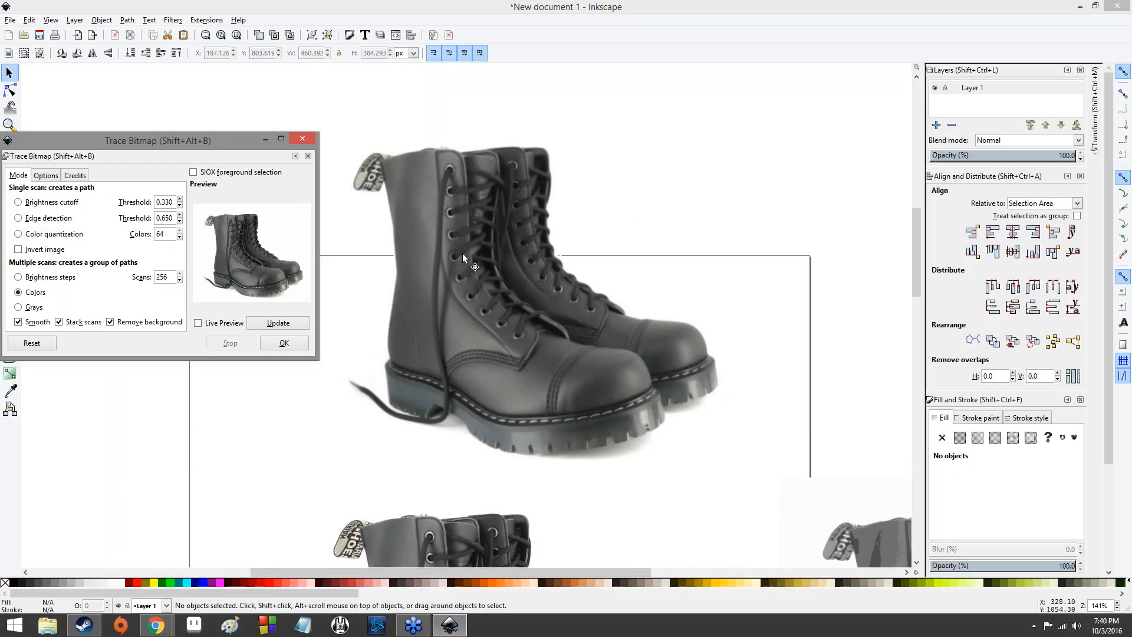
pyautogui.scroll(1, 463, 253)
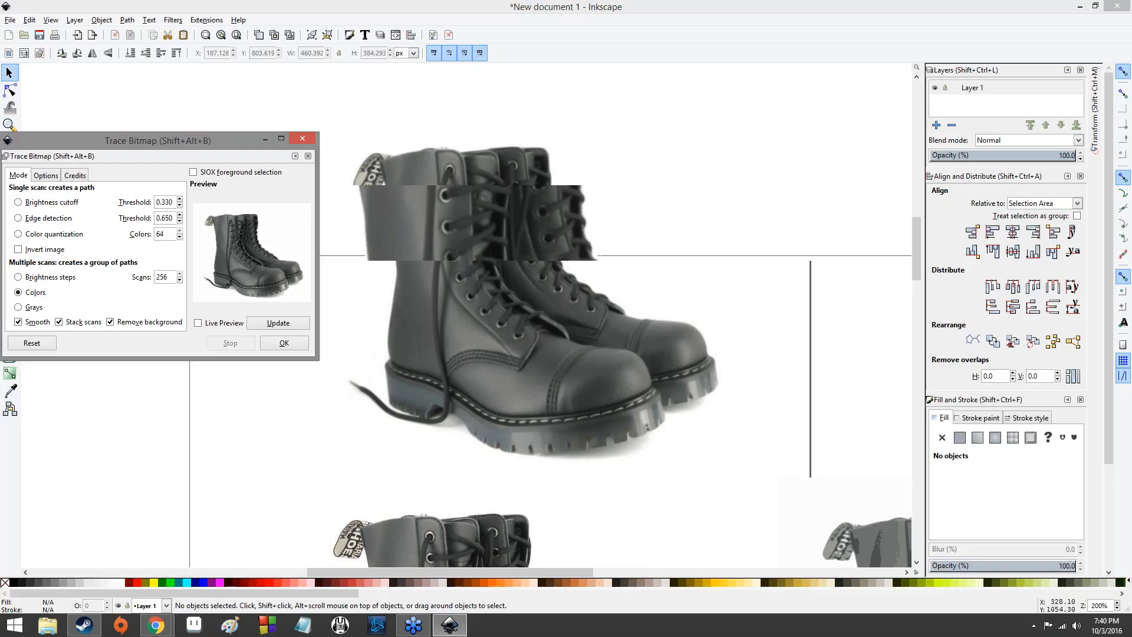
pyautogui.scroll(1, 462, 252)
pyautogui.scroll(3, 462, 252)
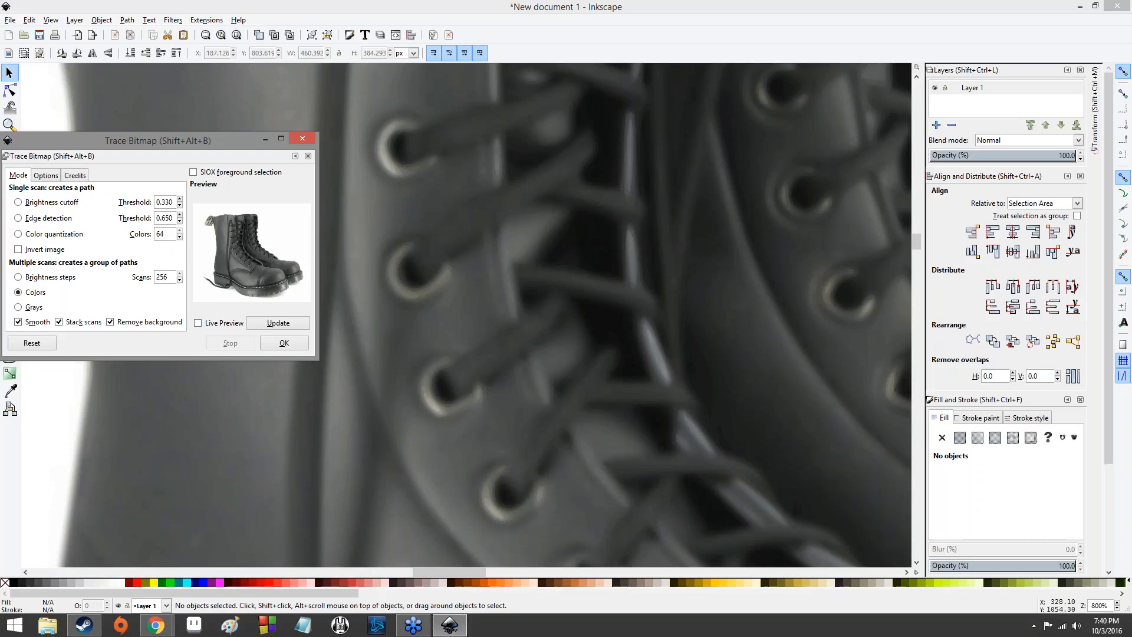
pyautogui.click(904, 456)
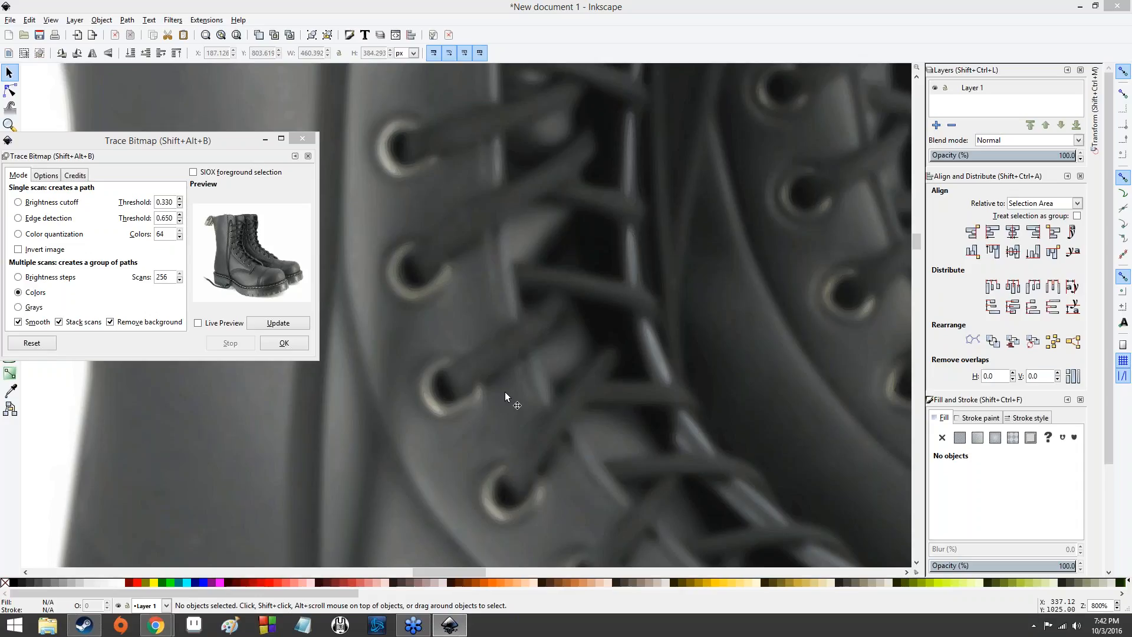
# Set the scans to 2 and update the trace preview with the original boots photo selected.
pyautogui.click(179, 280)
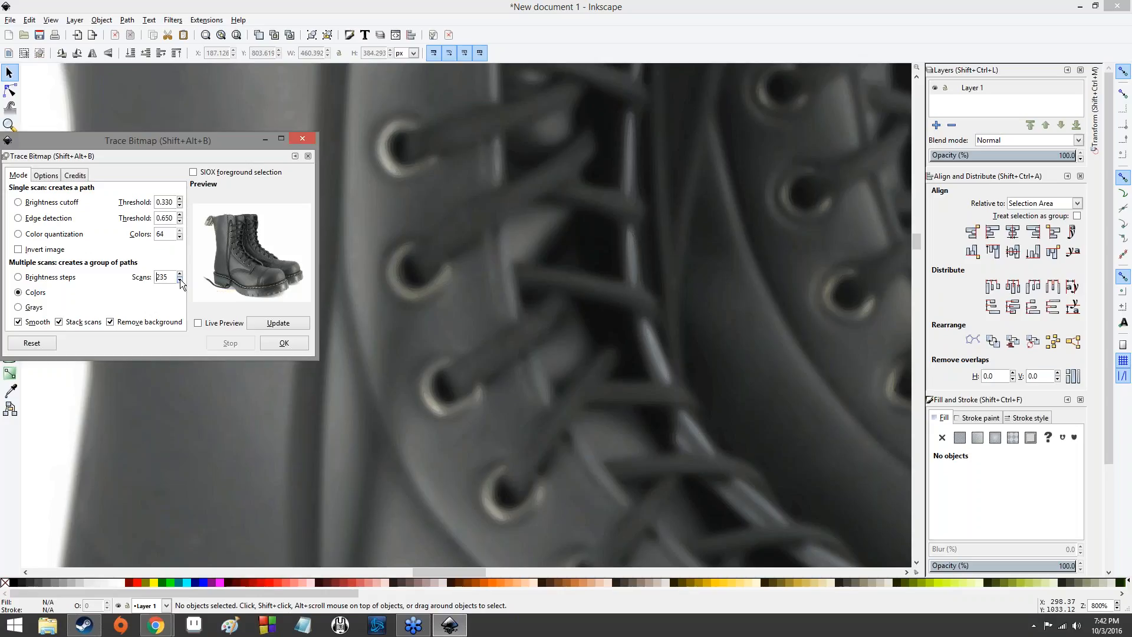
pyautogui.moveTo(180, 280); pyautogui.dragTo(179, 280)
pyautogui.moveTo(179, 279); pyautogui.dragTo(179, 280)
pyautogui.click(257, 327)
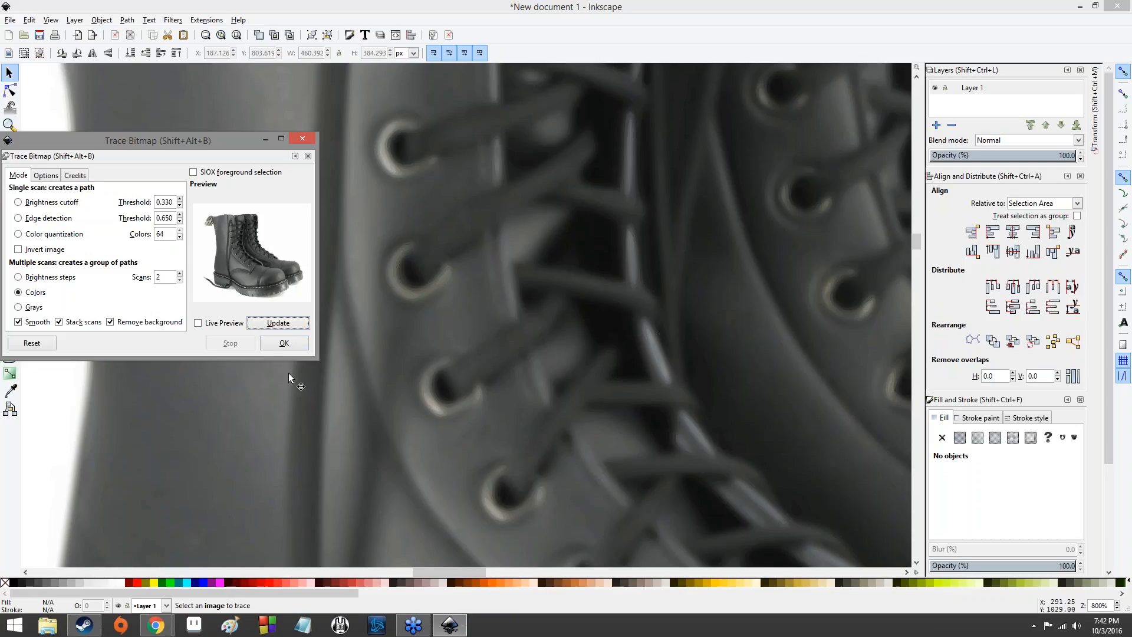
pyautogui.keyDown('ctrl'); pyautogui.scroll(-1, 339, 369); pyautogui.keyUp('ctrl')
pyautogui.keyDown('ctrl'); pyautogui.scroll(-1, 339, 376); pyautogui.keyUp('ctrl')
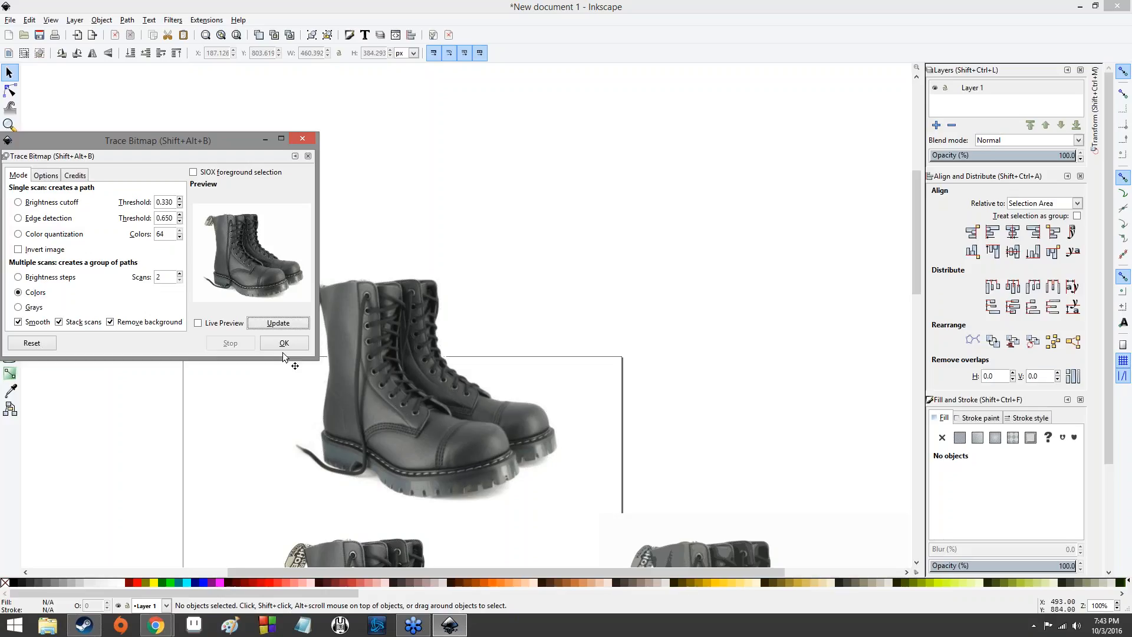
pyautogui.click(353, 545)
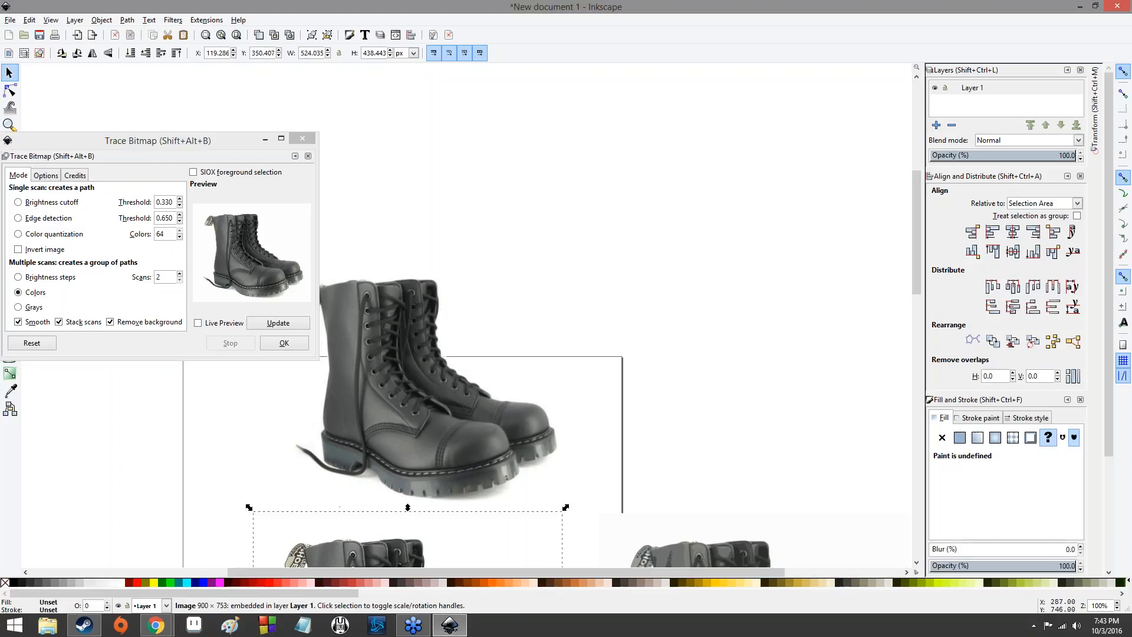
pyautogui.click(256, 322)
# Raise the scans to 3, 4 and 5 in turn, updating the trace preview at each value.
pyautogui.click(179, 273)
pyautogui.click(251, 325)
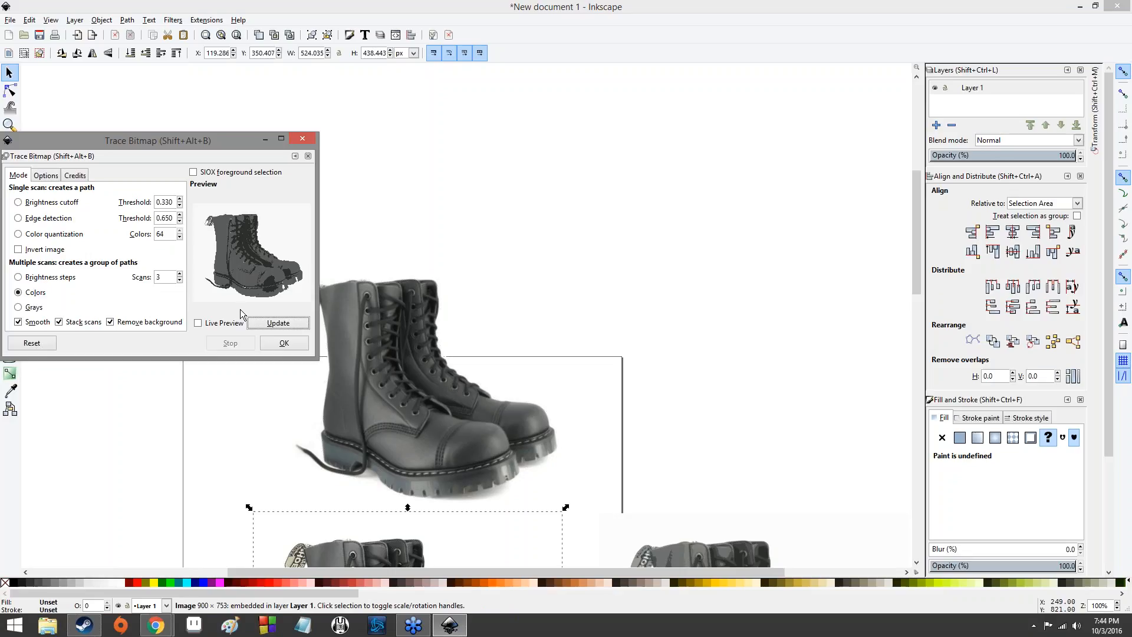
pyautogui.click(180, 274)
pyautogui.click(261, 327)
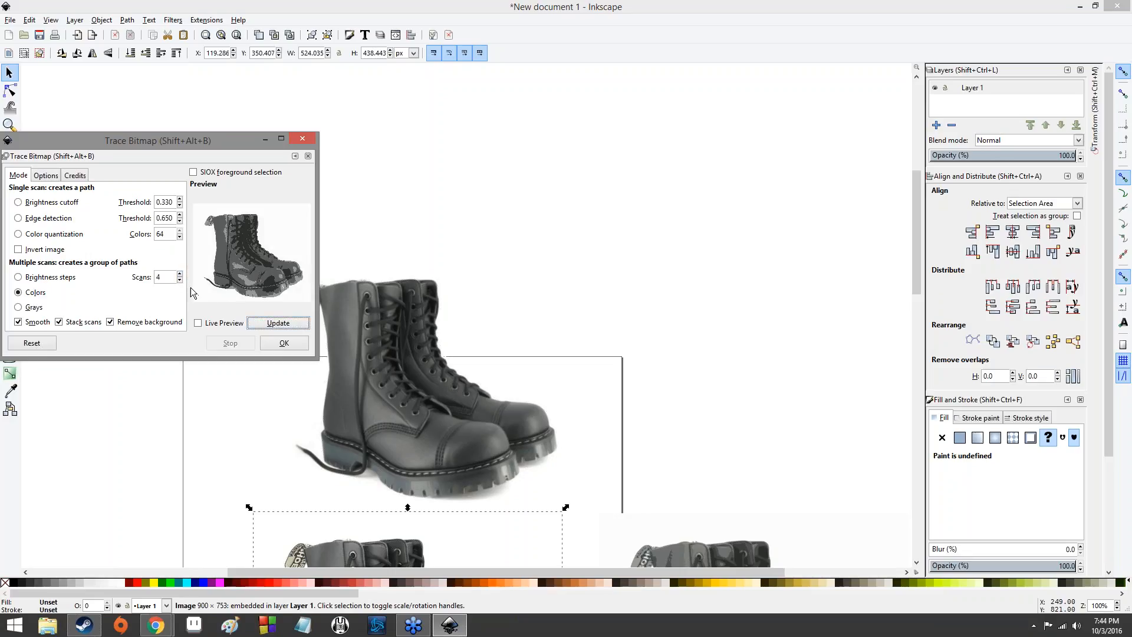
pyautogui.click(179, 274)
pyautogui.click(253, 324)
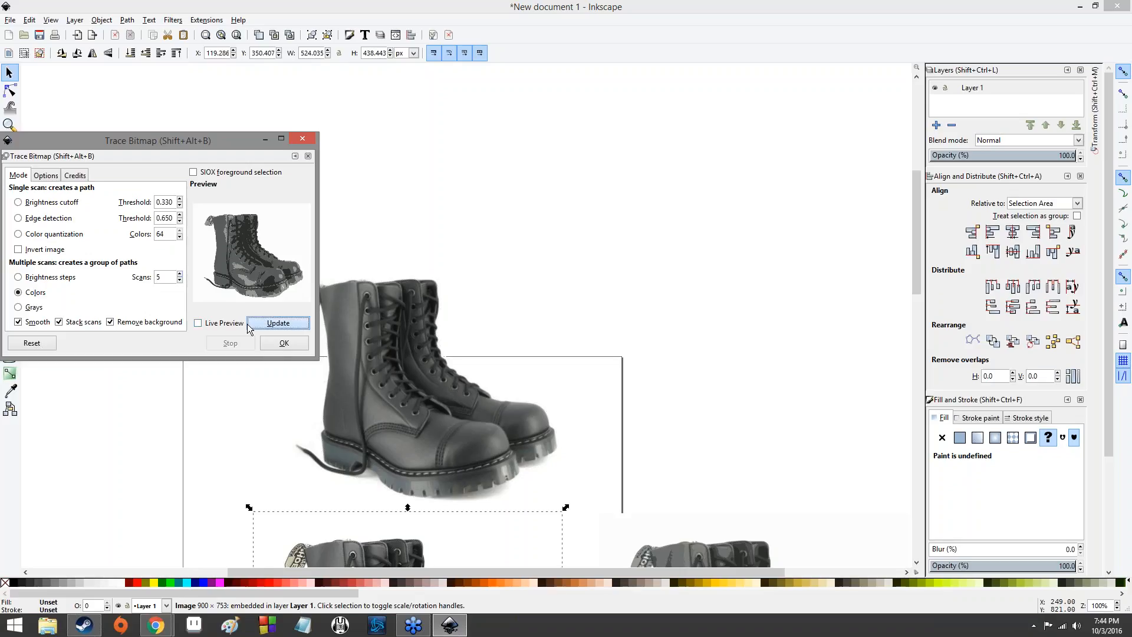
# Set the scans to 6, enable Live Preview and keep raising the scan count gradually to compare the trace previews.
pyautogui.click(179, 273)
pyautogui.click(198, 322)
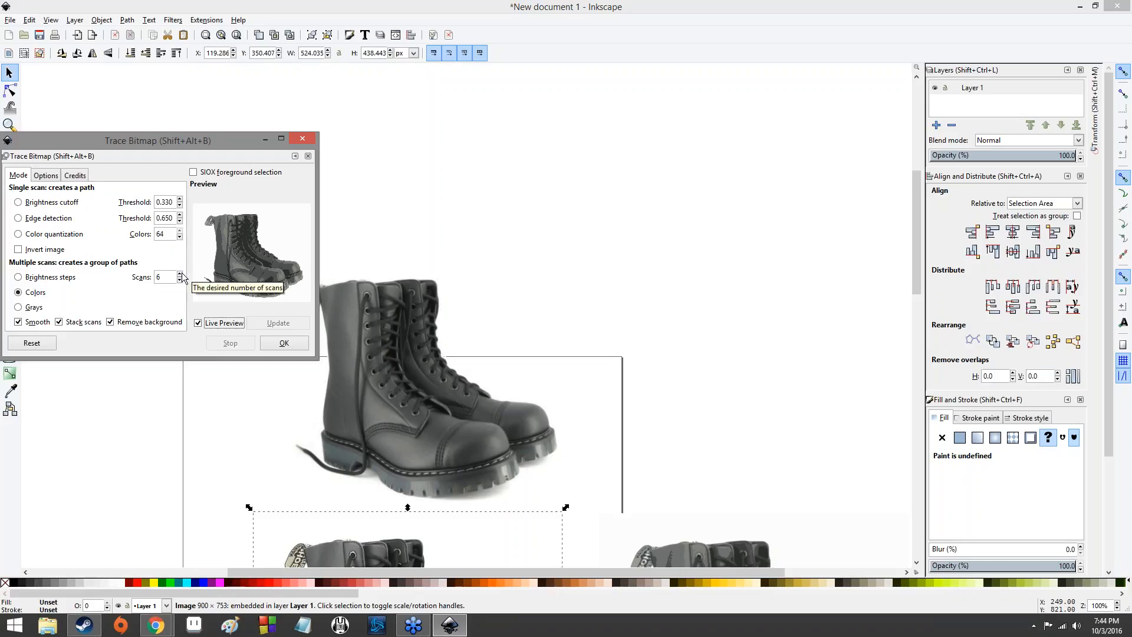
pyautogui.click(181, 274)
pyautogui.click(181, 274)
pyautogui.click(181, 274)
pyautogui.click(181, 274)
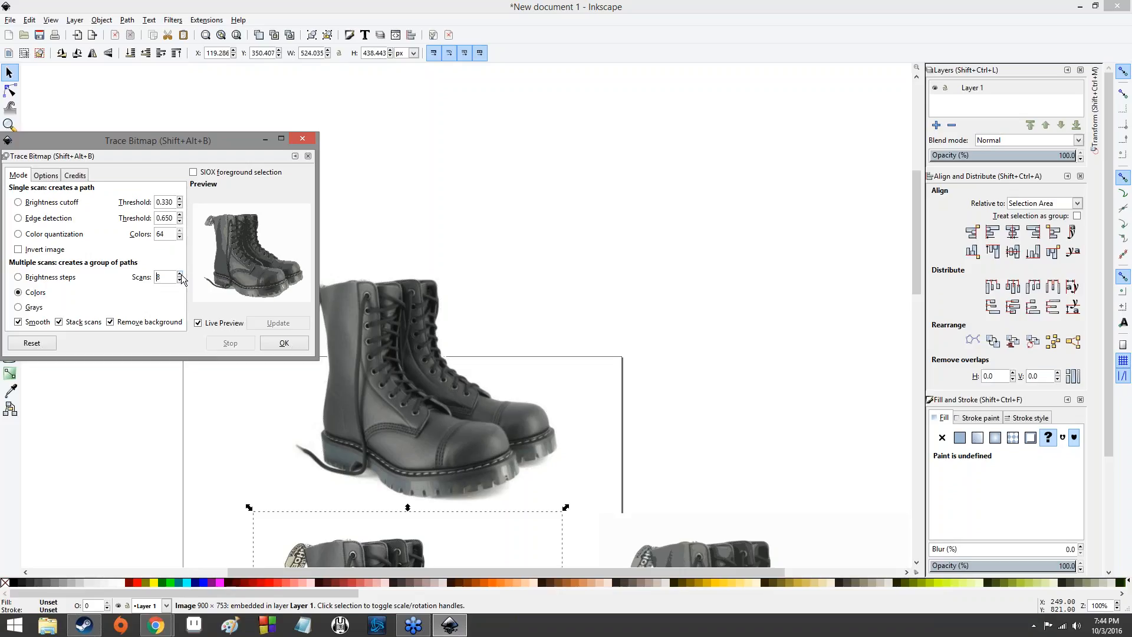
pyautogui.click(181, 275)
pyautogui.click(181, 274)
pyautogui.click(181, 274)
pyautogui.click(181, 275)
pyautogui.click(180, 274)
pyautogui.click(180, 274)
pyautogui.click(180, 274)
pyautogui.click(180, 274)
pyautogui.click(180, 274)
# Disable Live Preview and set the scans to 174.
pyautogui.click(198, 323)
pyautogui.click(180, 274)
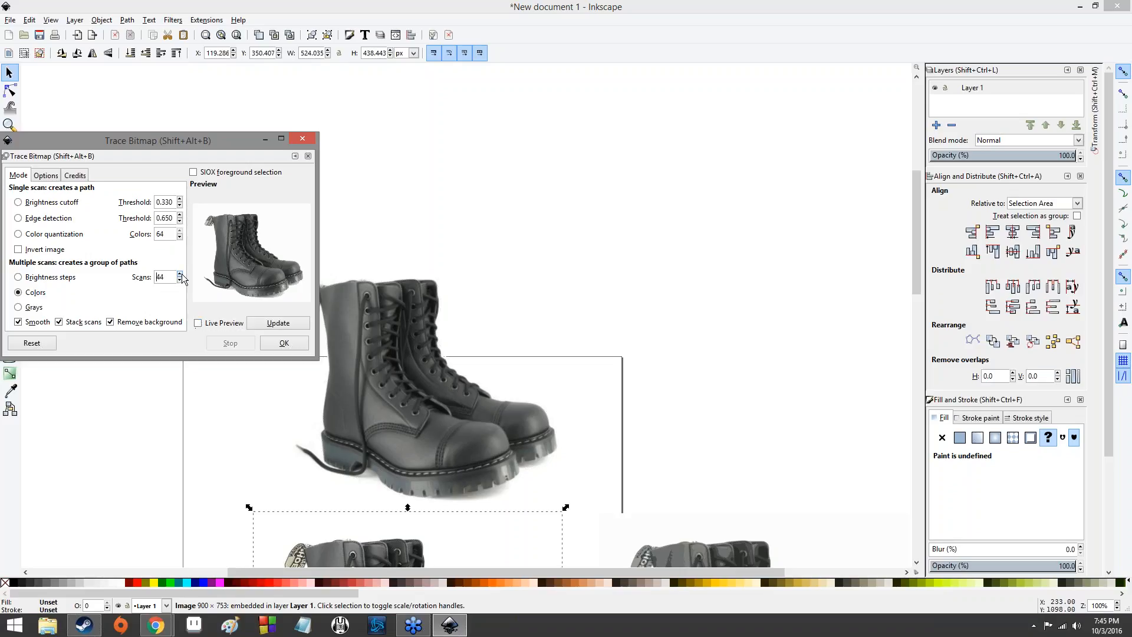
pyautogui.click(180, 274)
pyautogui.click(180, 274)
# Select the 256-scan trace above the photo and close the Trace Bitmap dialog.
pyautogui.scroll(-5, 452, 383)
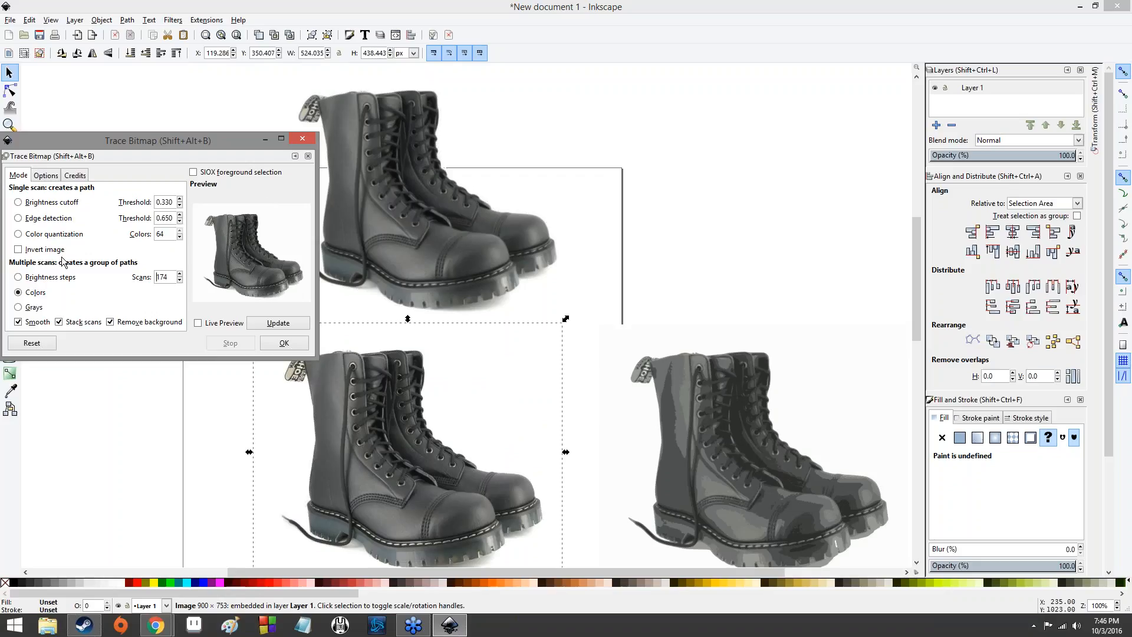
pyautogui.click(408, 258)
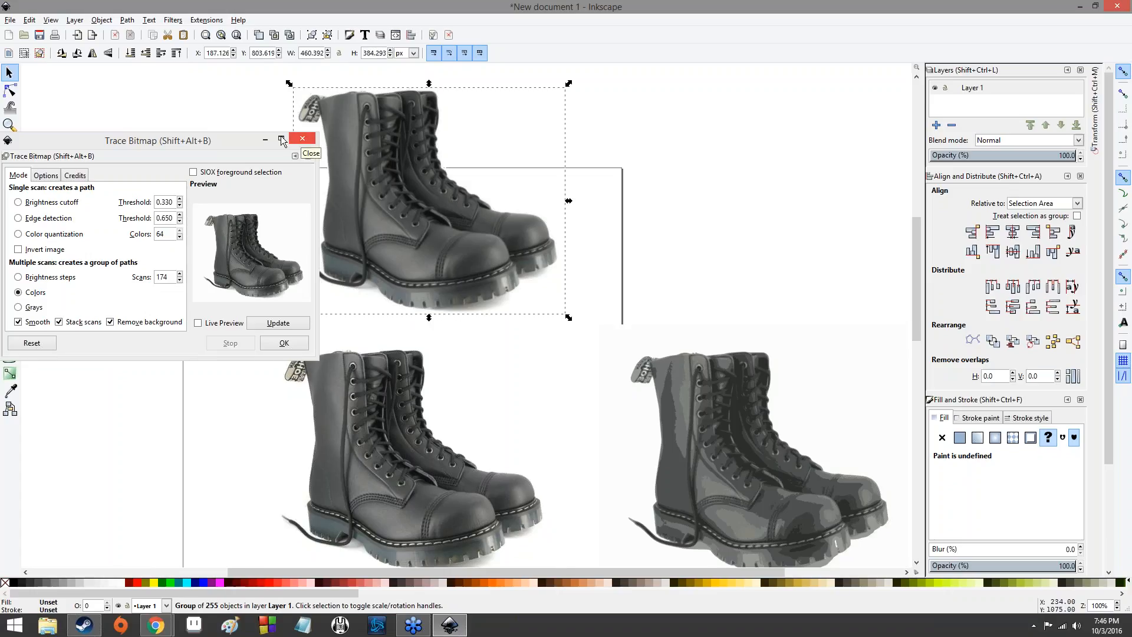
pyautogui.moveTo(36, 158)
pyautogui.mouseDown()
pyautogui.moveTo(205, 193)
pyautogui.moveTo(299, 162)
pyautogui.moveTo(499, 152)
pyautogui.moveTo(231, 151)
pyautogui.moveTo(257, 203)
pyautogui.moveTo(352, 193)
pyautogui.moveTo(325, 214)
pyautogui.moveTo(294, 188)
pyautogui.mouseUp()
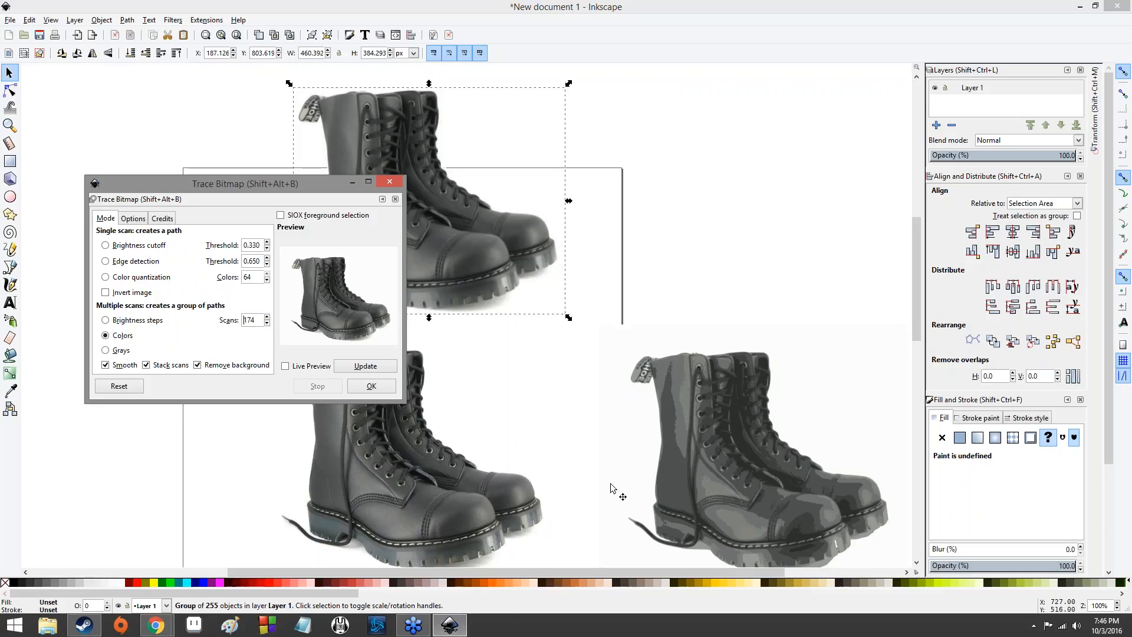
pyautogui.click(389, 181)
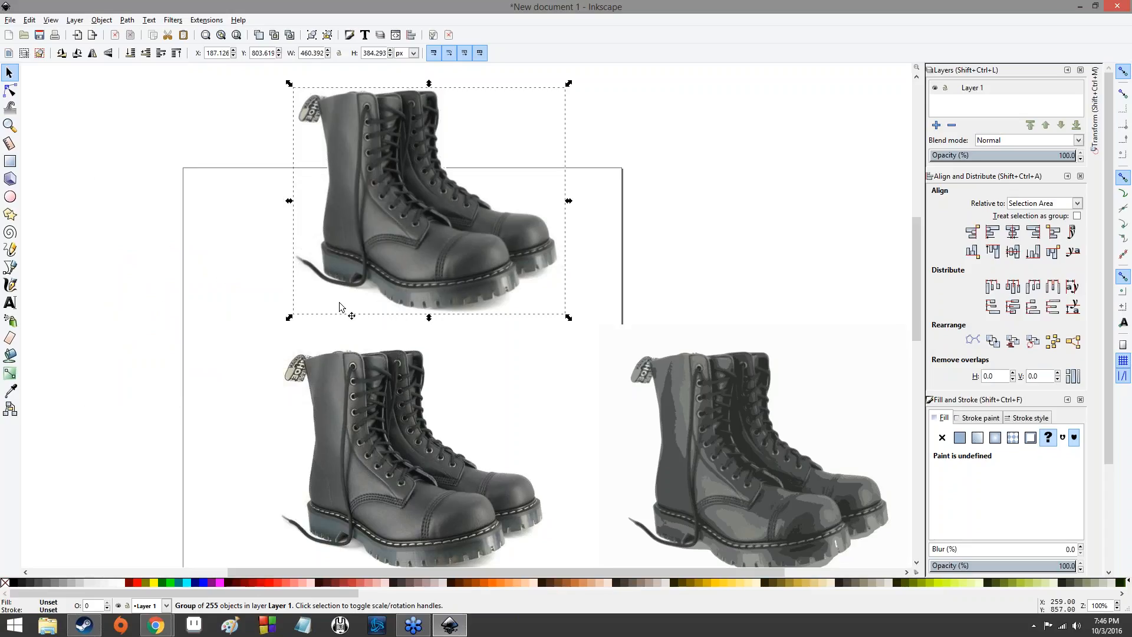
# Select the original photo, the 256-scan trace and the 8-scan trace in turn to compare the object types.
pyautogui.scroll(-2, 364, 352)
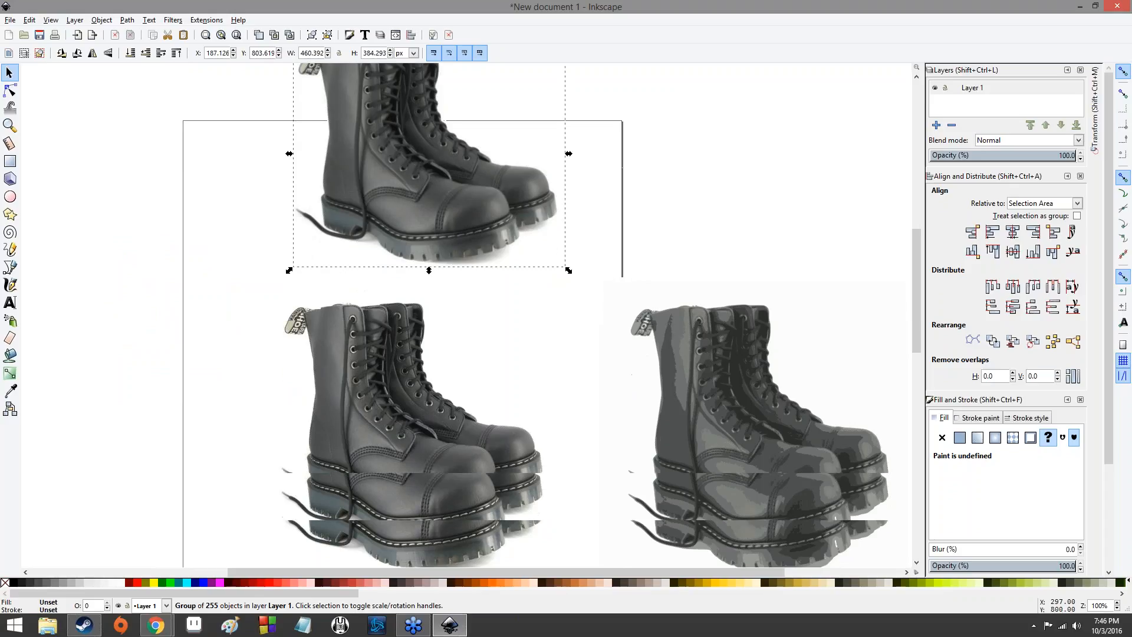
pyautogui.click(368, 347)
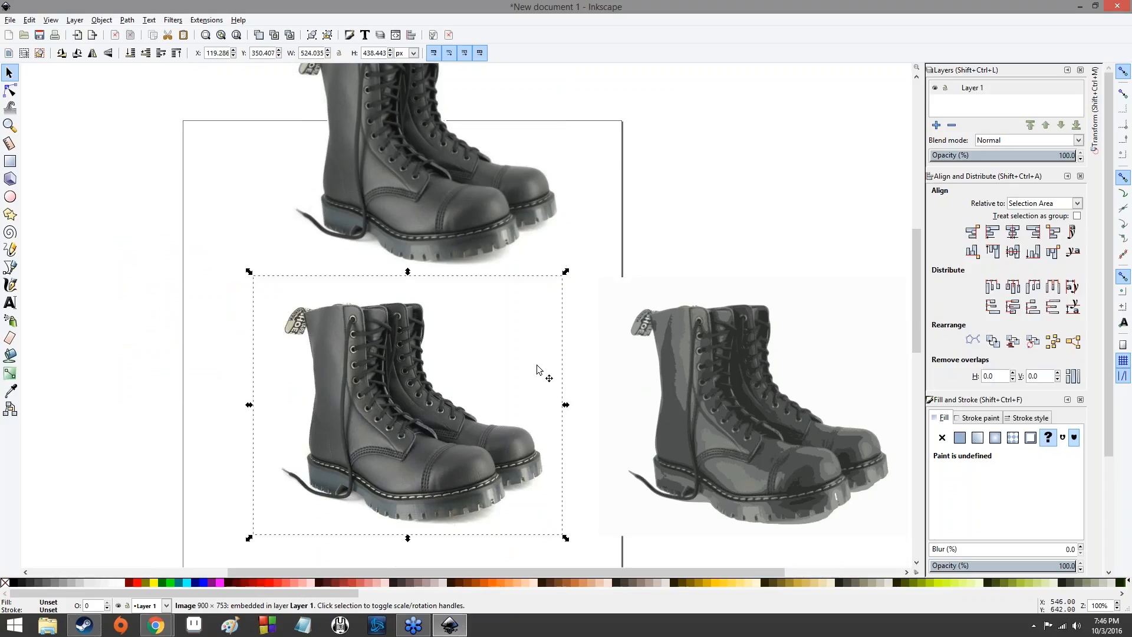
pyautogui.click(645, 381)
pyautogui.click(460, 201)
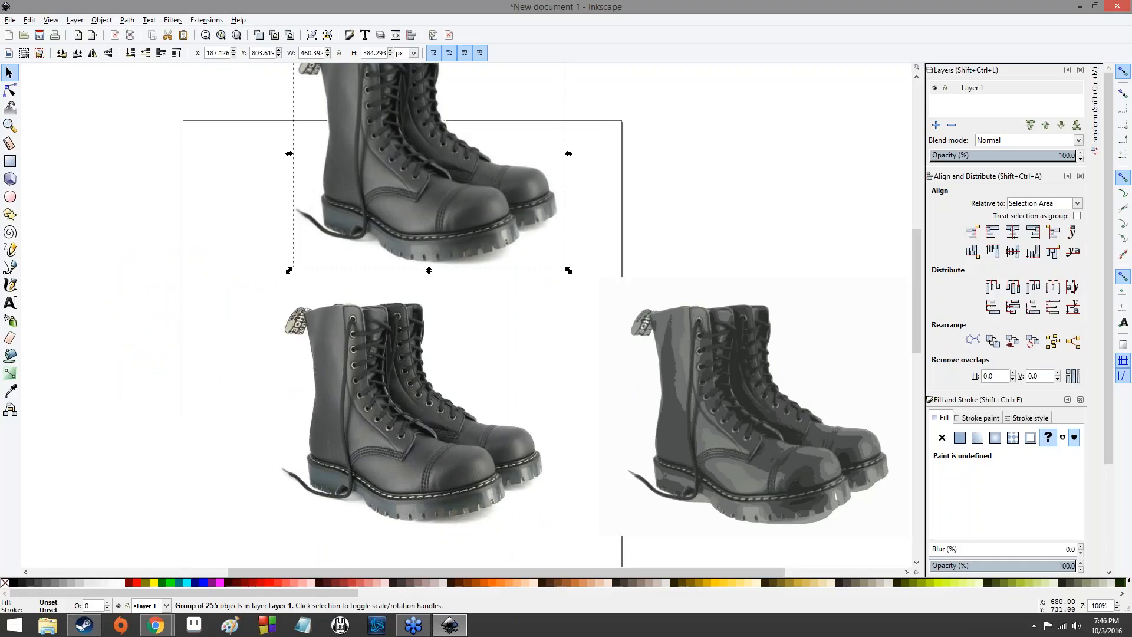
pyautogui.click(614, 349)
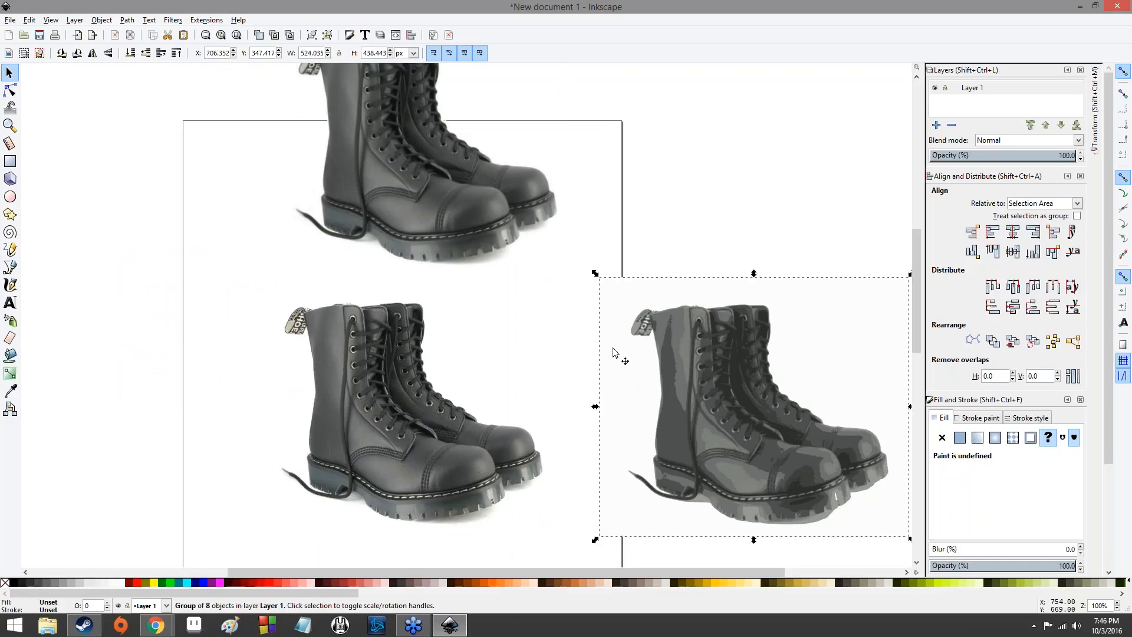
pyautogui.scroll(10, 561, 352)
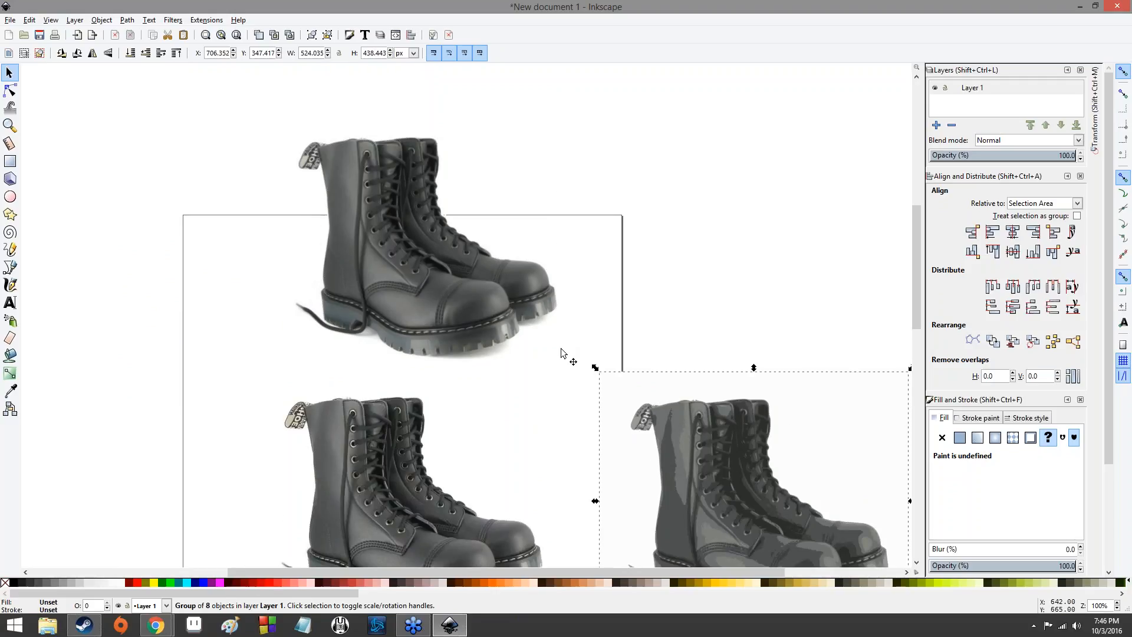
pyautogui.scroll(-8, 560, 353)
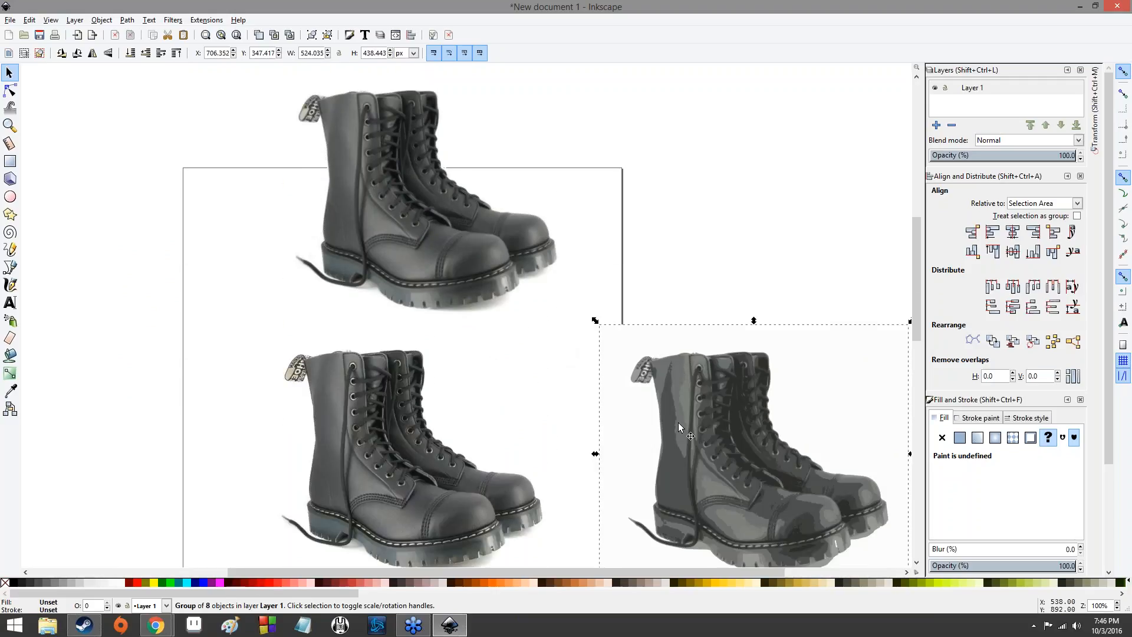
pyautogui.rightClick(657, 407)
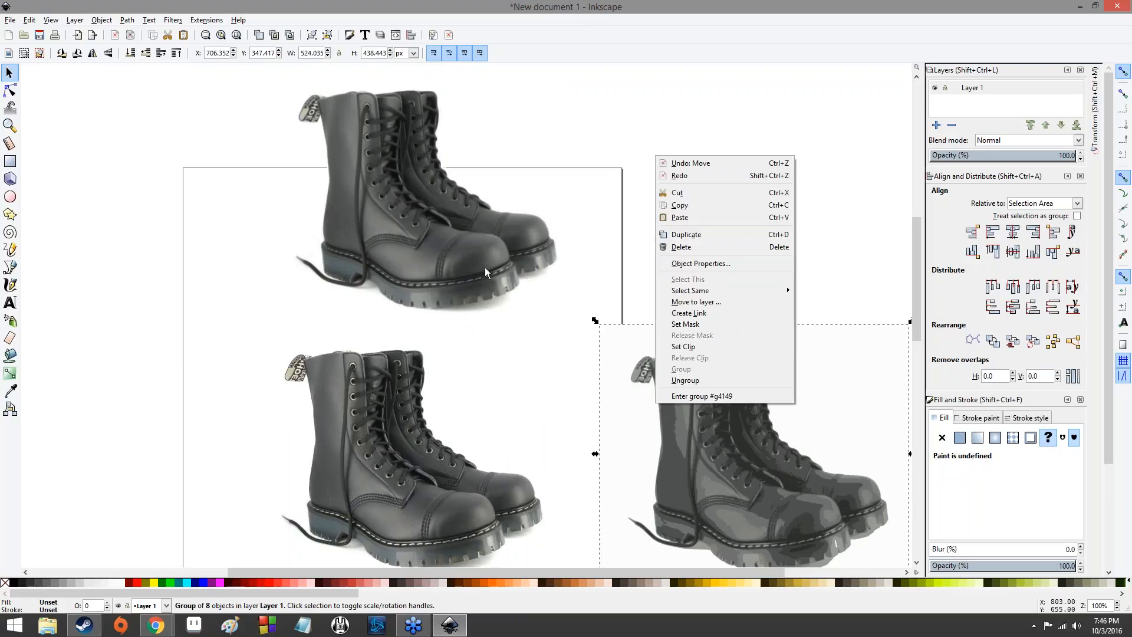
pyautogui.press('Escape')
pyautogui.rightClick(435, 264)
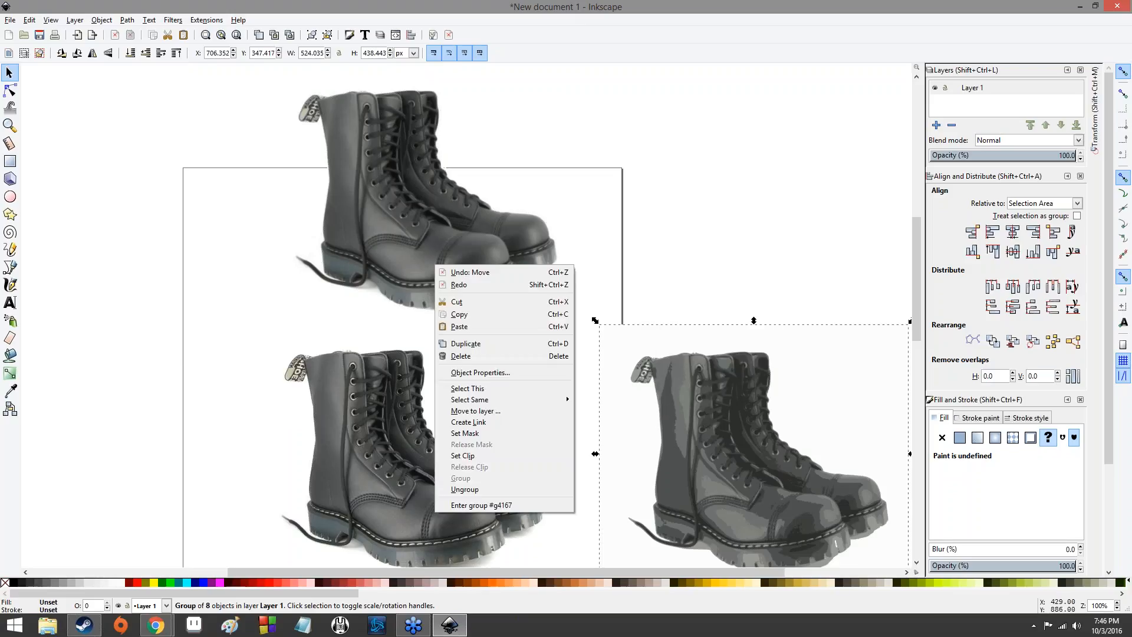
pyautogui.press('Escape')
pyautogui.rightClick(407, 235)
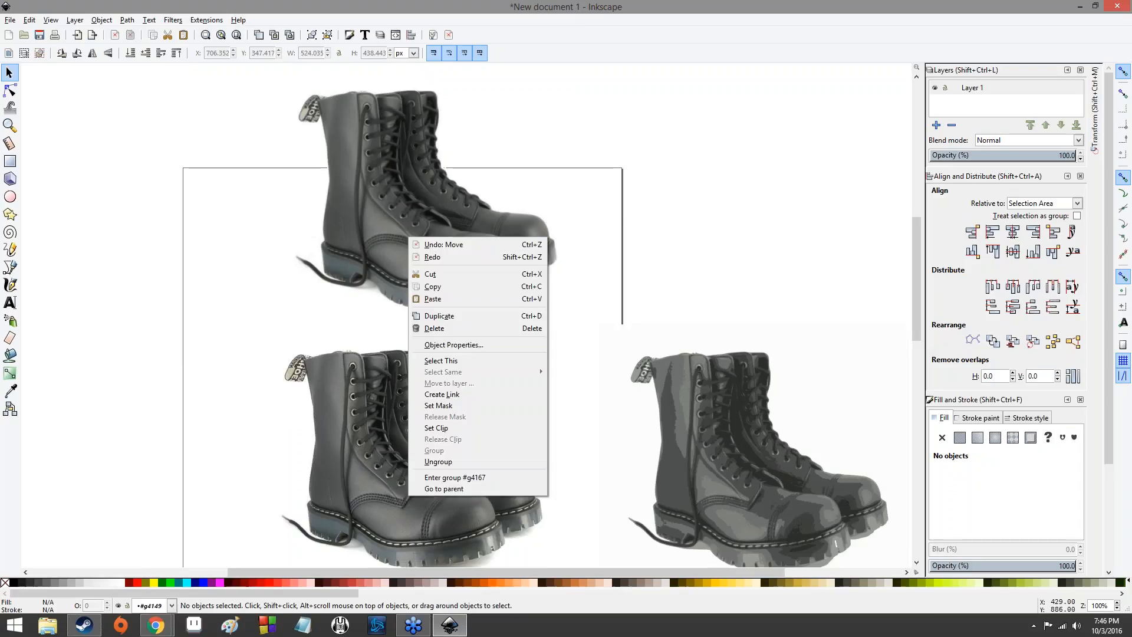
# Select the 256-scan trace above the original photo and ungroup it into separate paths.
pyautogui.click(333, 210)
pyautogui.click(376, 235)
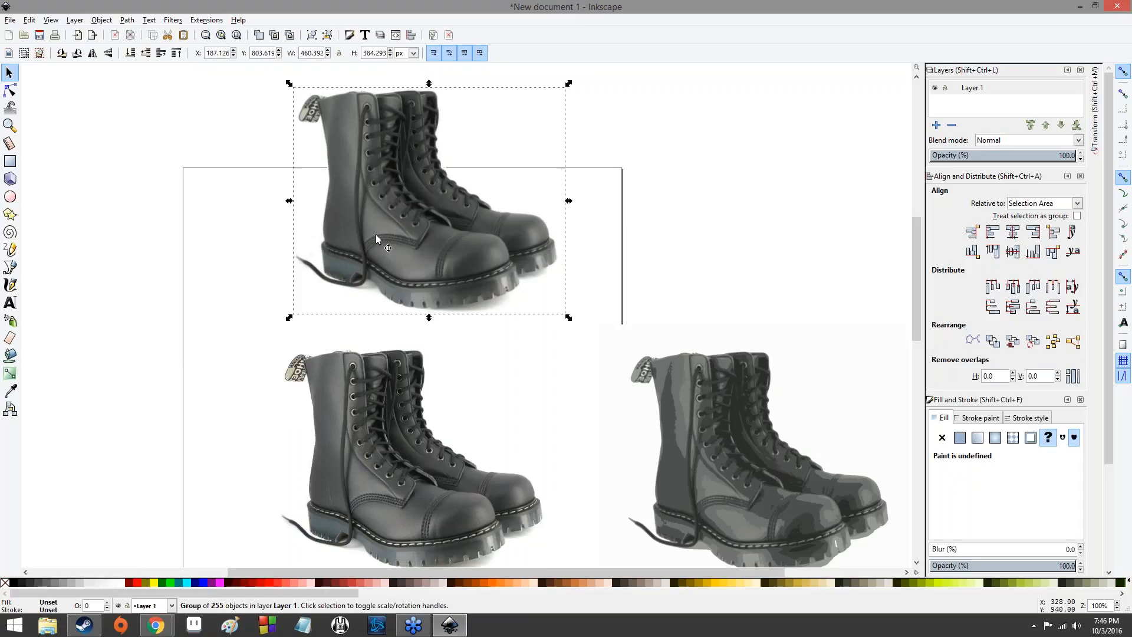
pyautogui.rightClick(377, 235)
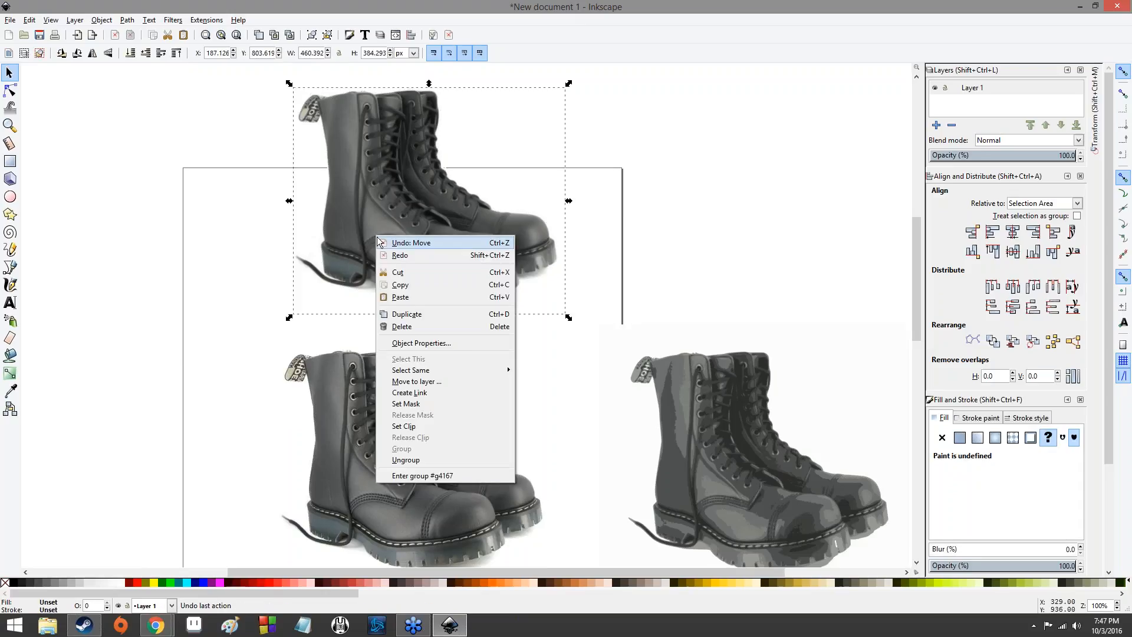
pyautogui.click(407, 460)
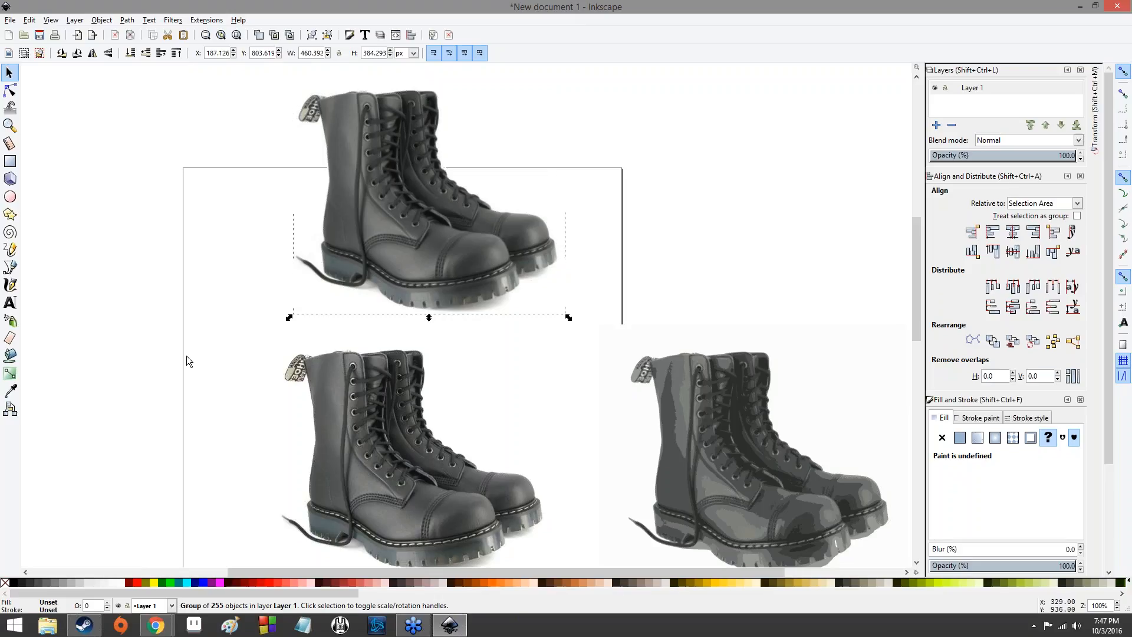
# Pull individual dark paths out of the ungrouped 256-scan trace, placing two to its left and an olive-grey one to its right.
pyautogui.click(187, 356)
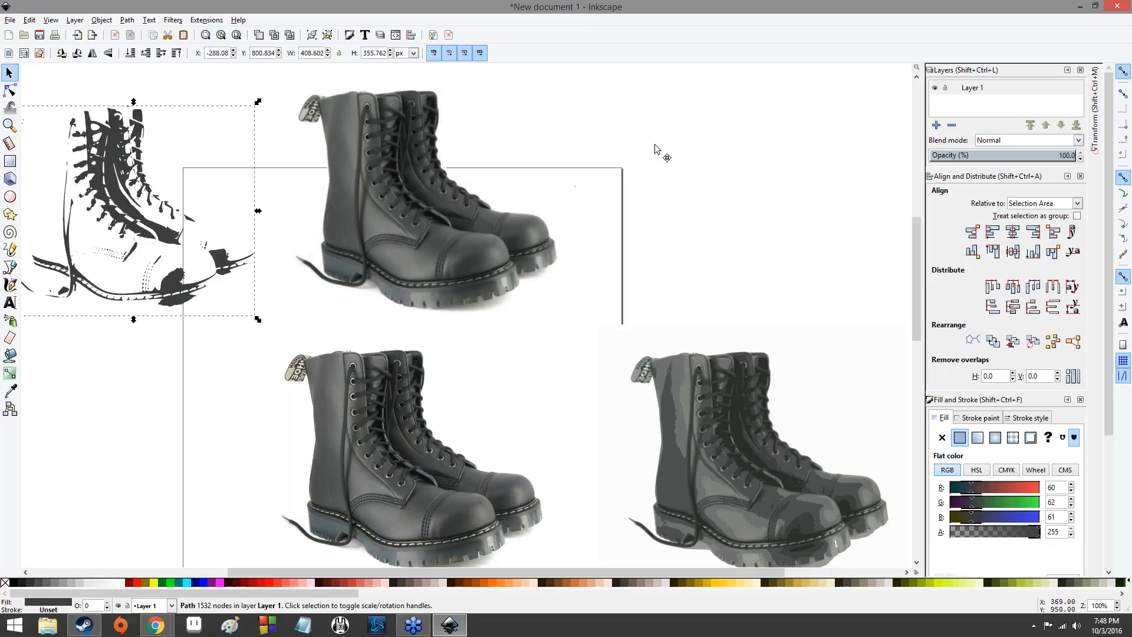
pyautogui.press('Tab')
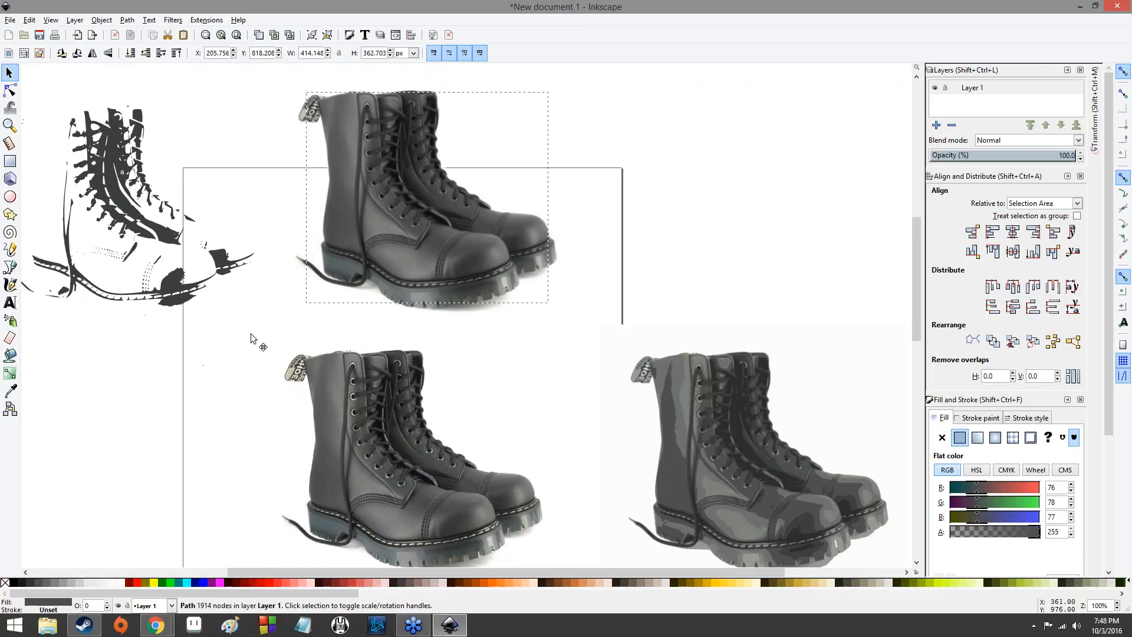
pyautogui.click(555, 460)
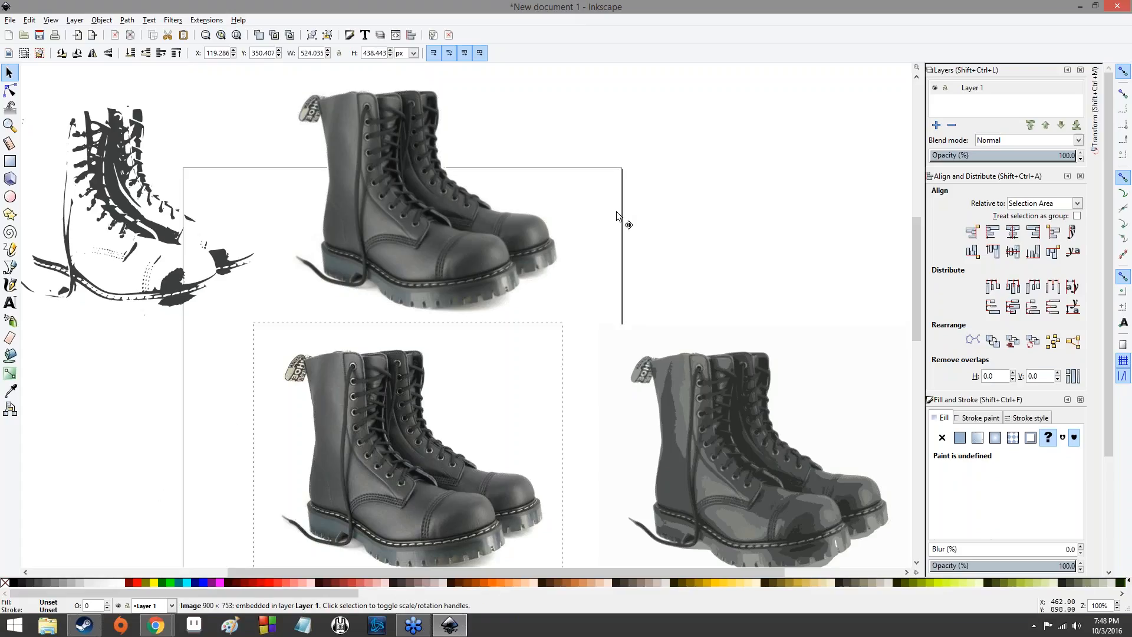
pyautogui.moveTo(429, 253); pyautogui.dragTo(357, 288)
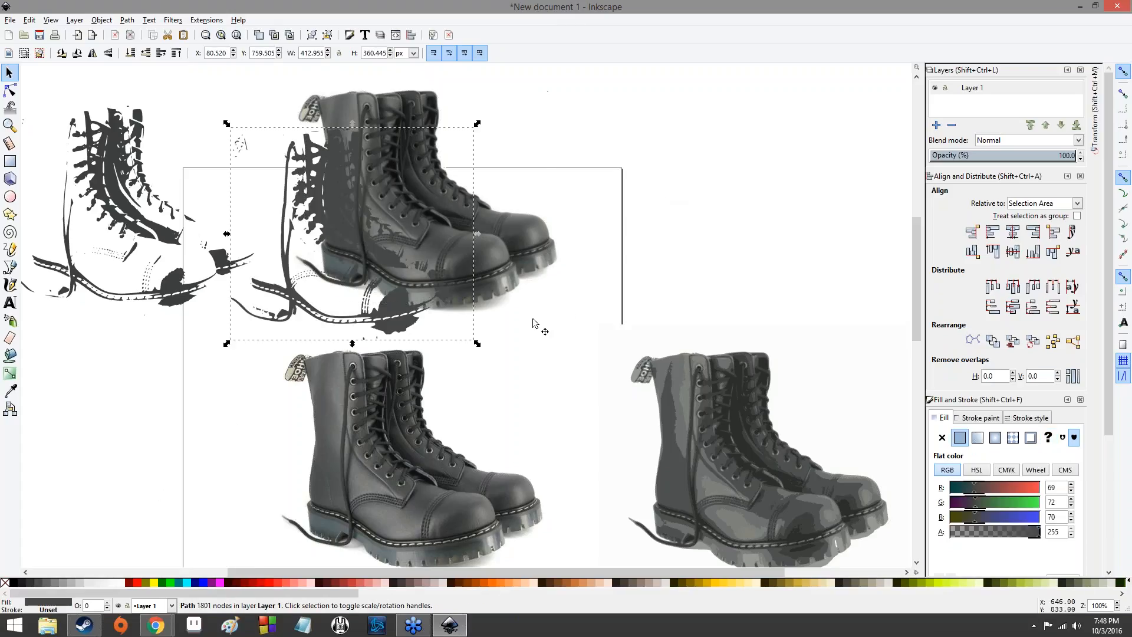
pyautogui.moveTo(402, 312); pyautogui.dragTo(200, 447)
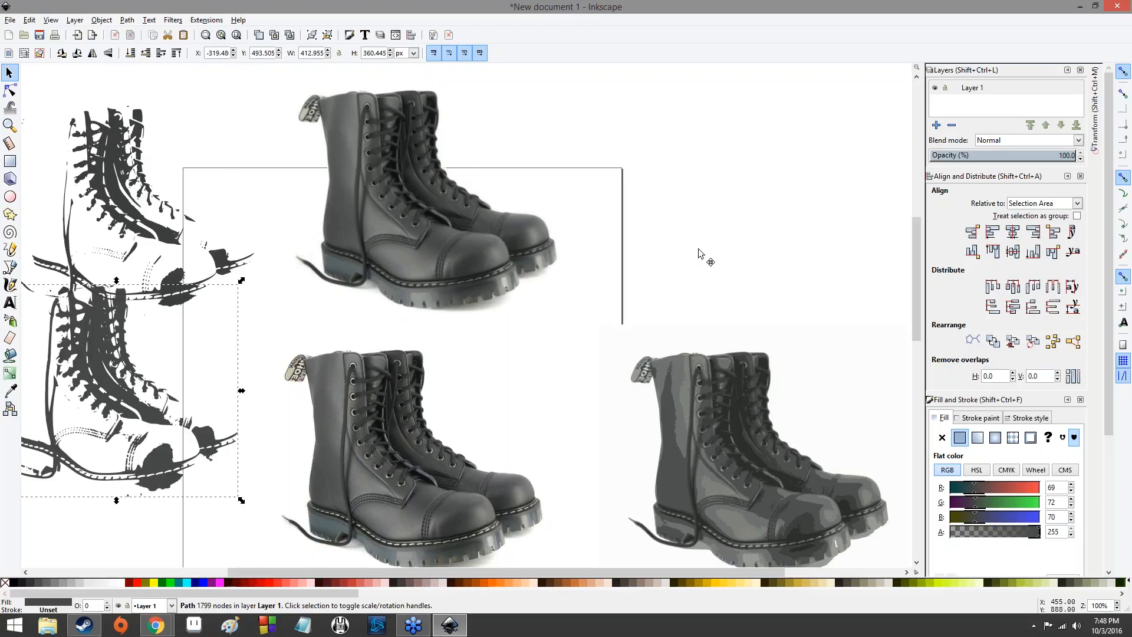
pyautogui.moveTo(712, 250); pyautogui.dragTo(721, 251)
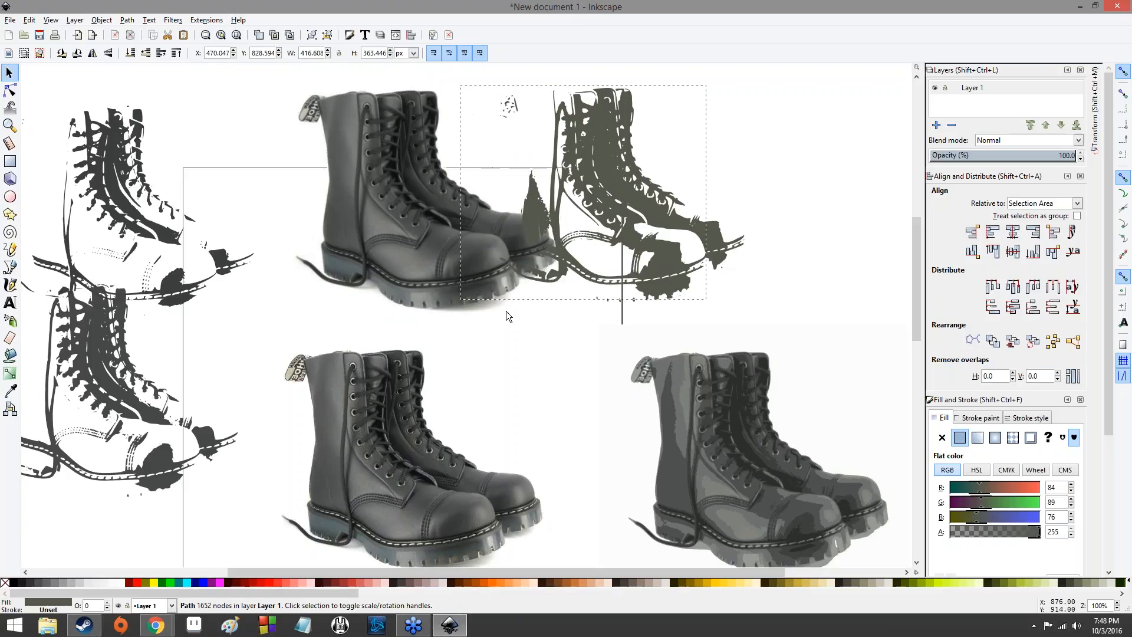
# Move another dark path out of the 256-scan trace and overlay it on the lower separated path left of the photo.
pyautogui.click(338, 256)
pyautogui.moveTo(452, 263); pyautogui.dragTo(97, 533)
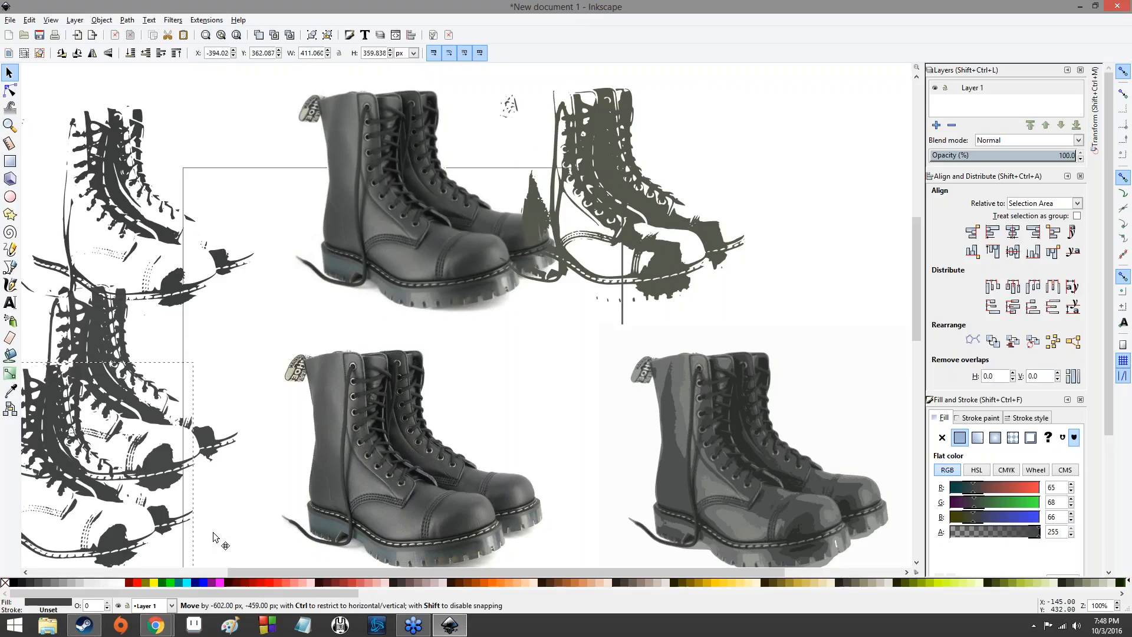
pyautogui.moveTo(117, 441); pyautogui.dragTo(90, 418)
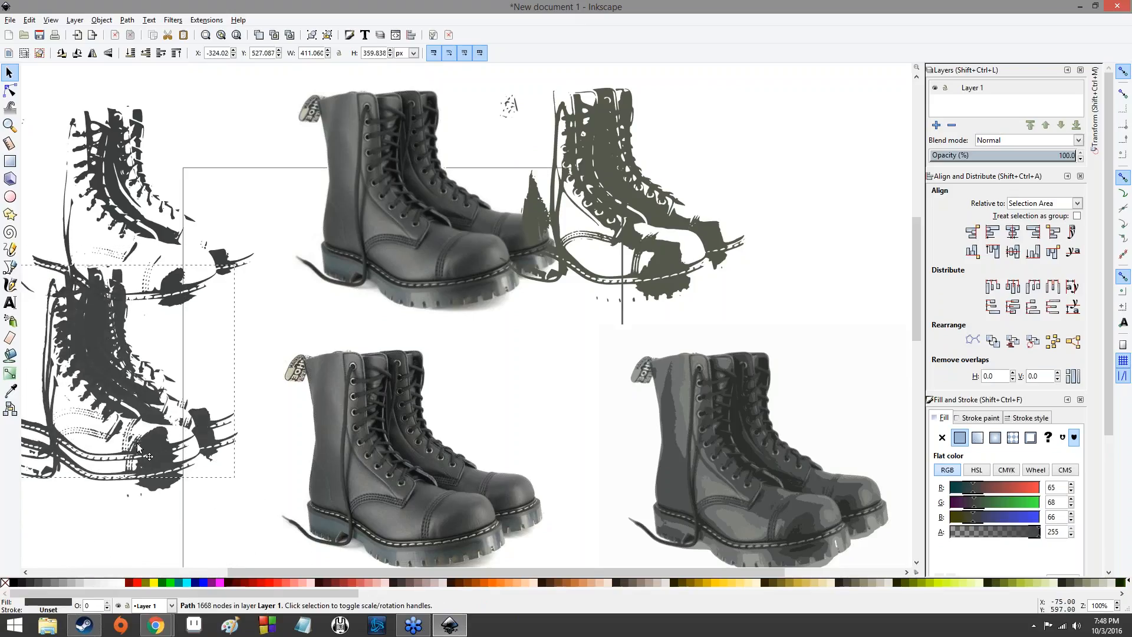
pyautogui.moveTo(138, 437); pyautogui.dragTo(139, 458)
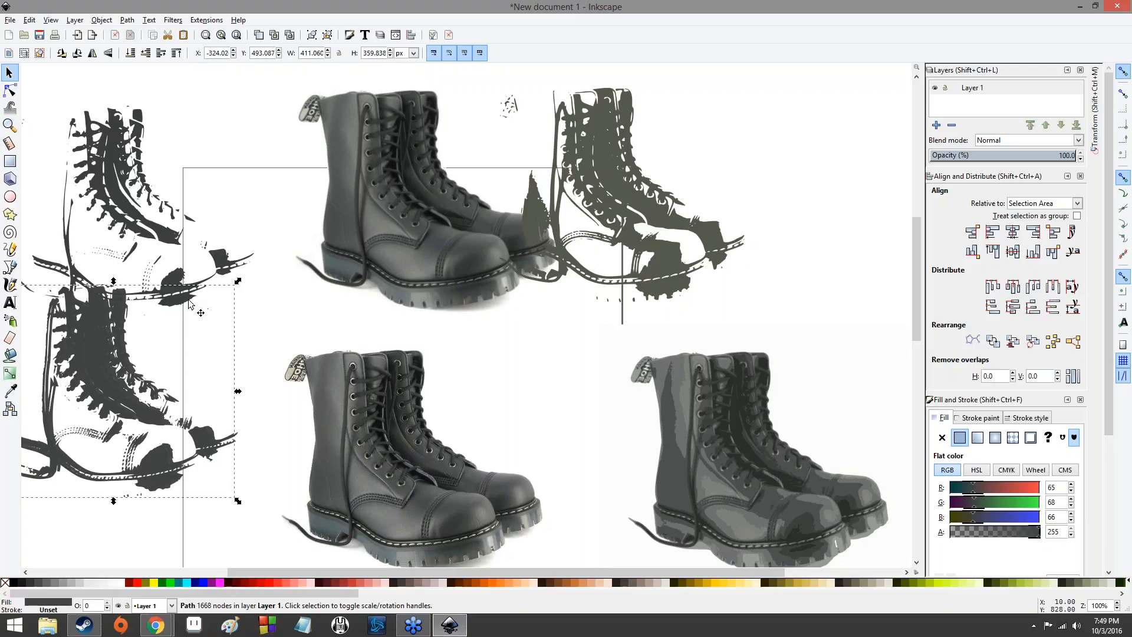
# Ungroup the 8-scan trace beside the original photo.
pyautogui.rightClick(667, 443)
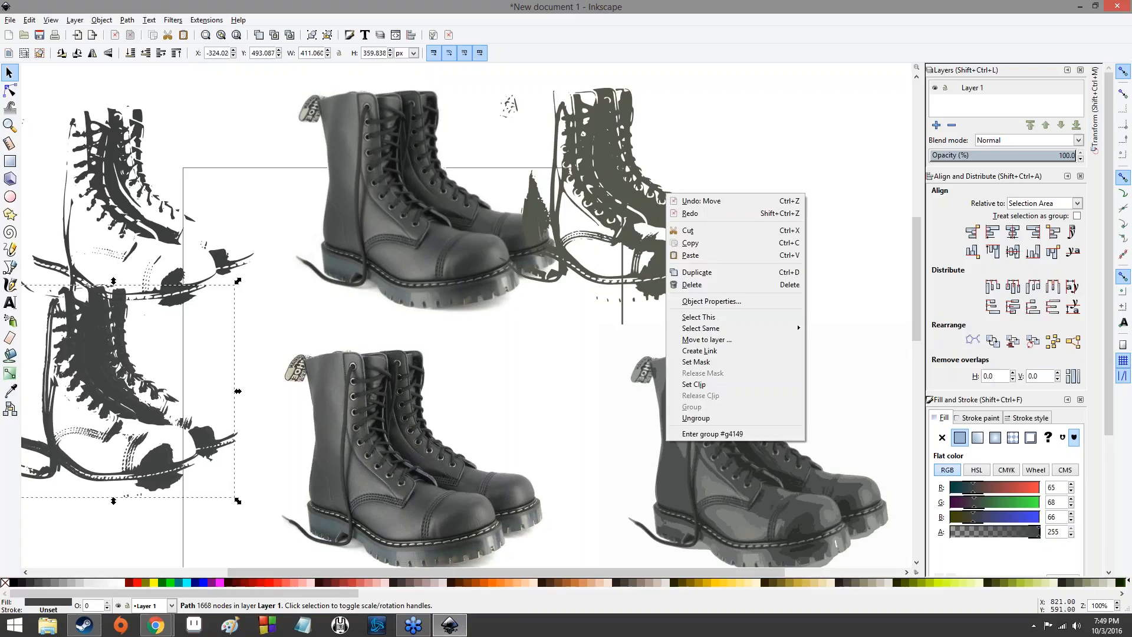
pyautogui.click(669, 429)
pyautogui.click(668, 433)
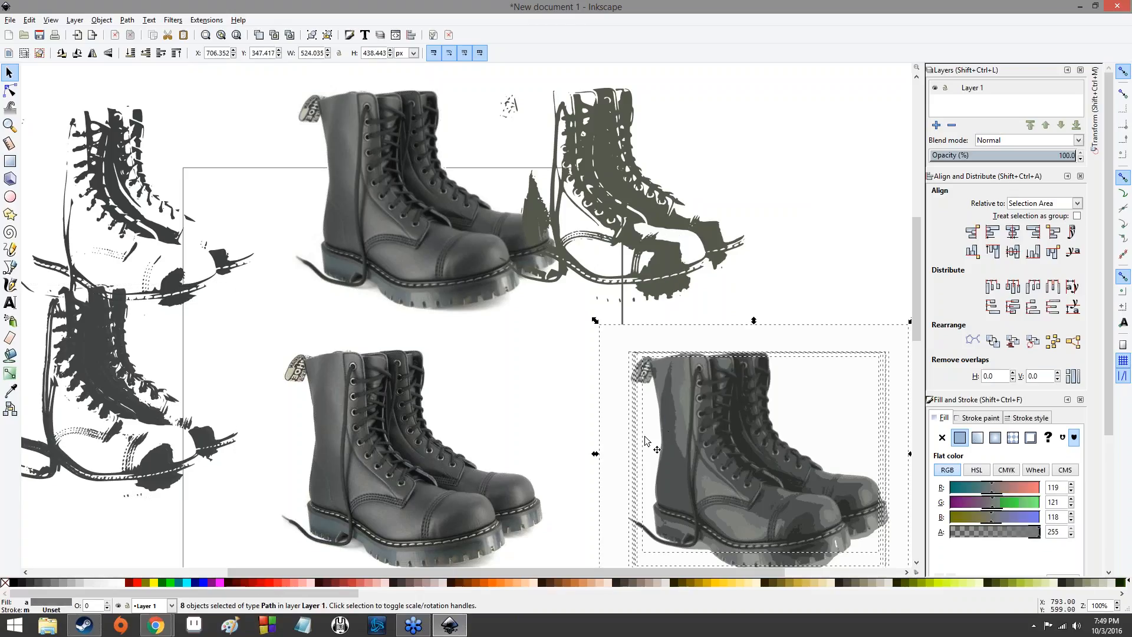
# Pull four tonal paths off the ungrouped 8-scan trace and spread them out below the photo and the trace.
pyautogui.scroll(-4, 649, 439)
pyautogui.scroll(-4, 647, 441)
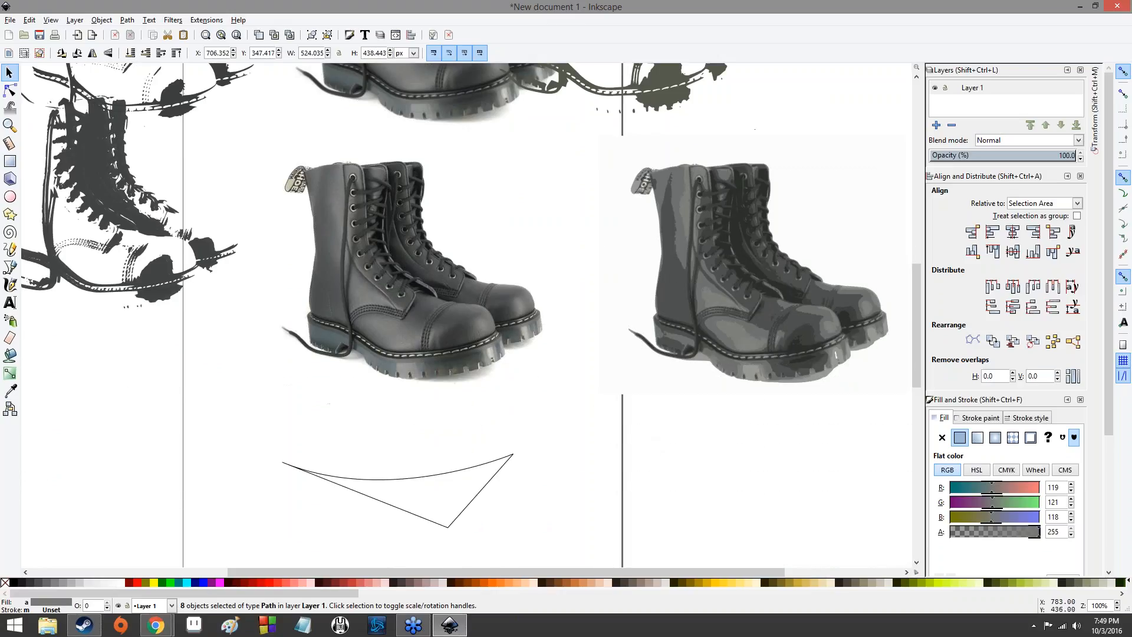
pyautogui.click(647, 443)
pyautogui.moveTo(666, 303); pyautogui.dragTo(476, 472)
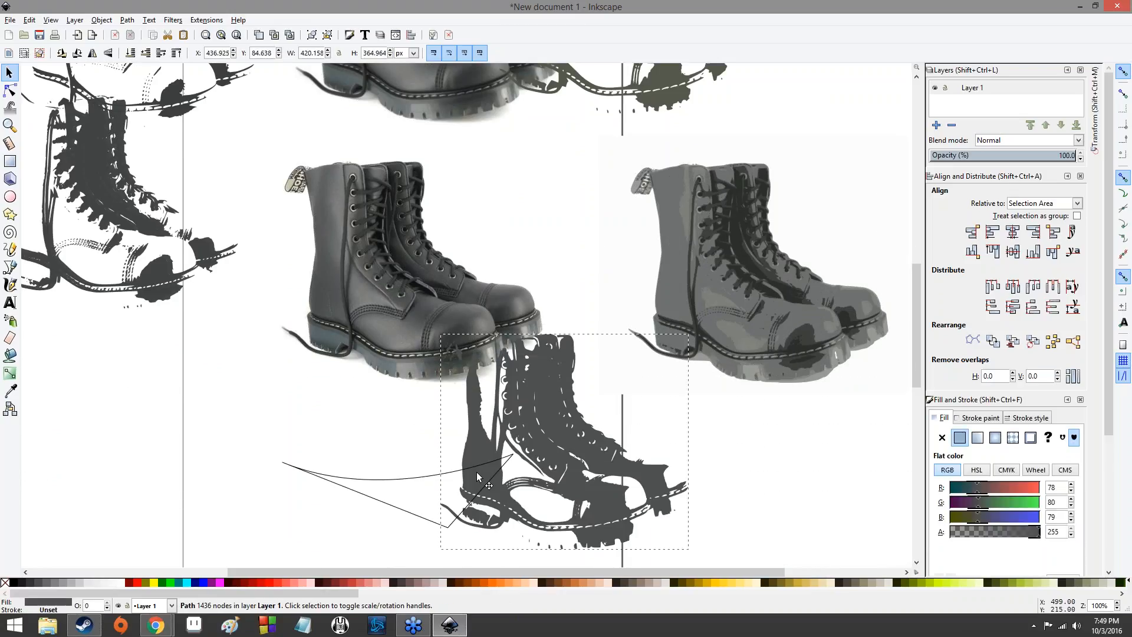
pyautogui.moveTo(668, 292); pyautogui.dragTo(267, 491)
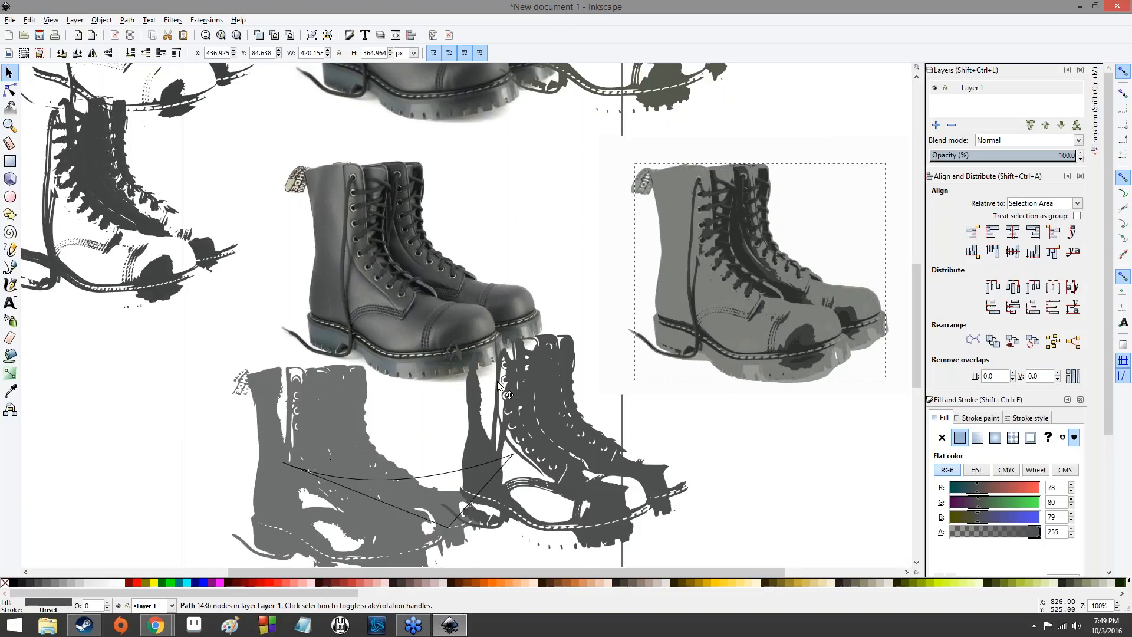
pyautogui.moveTo(675, 302); pyautogui.dragTo(98, 490)
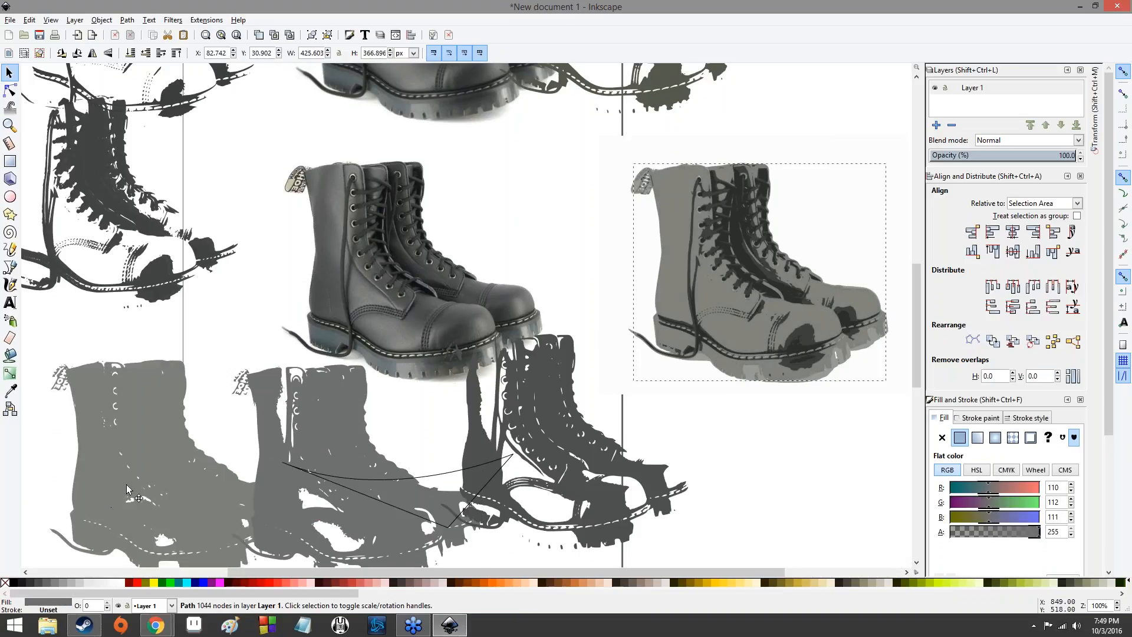
pyautogui.moveTo(666, 265); pyautogui.dragTo(719, 491)
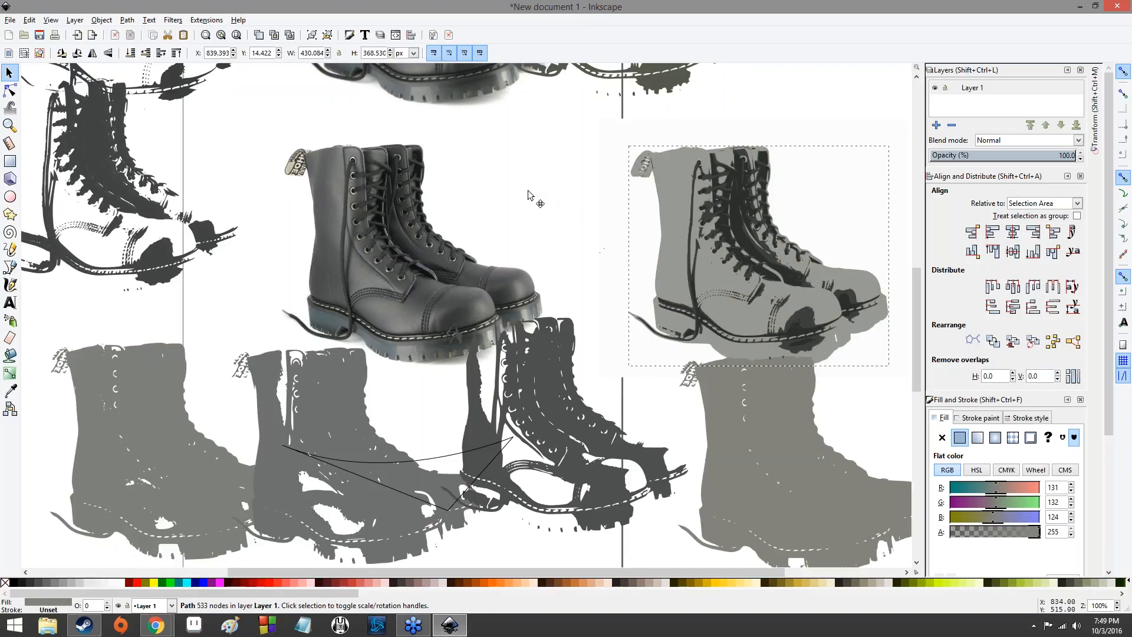
# Move the light grey silhouette up beside the photo and lay the darkest detail path over the separated dark grey path.
pyautogui.hotkey('ctrl', 'z')
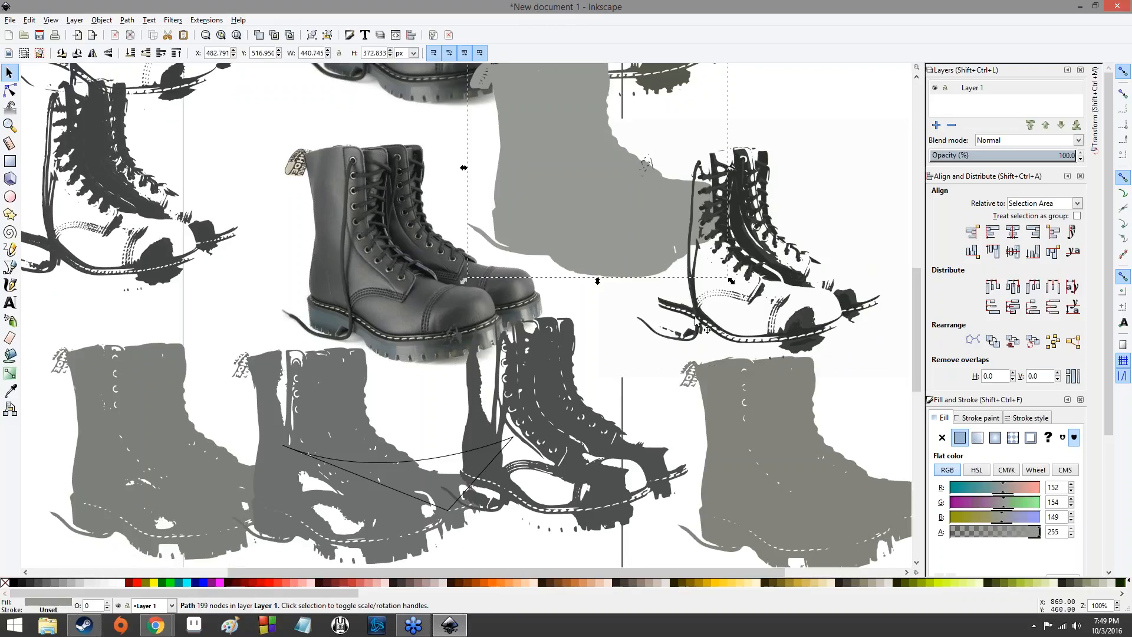
pyautogui.moveTo(672, 342); pyautogui.dragTo(508, 484)
pyautogui.click(719, 241)
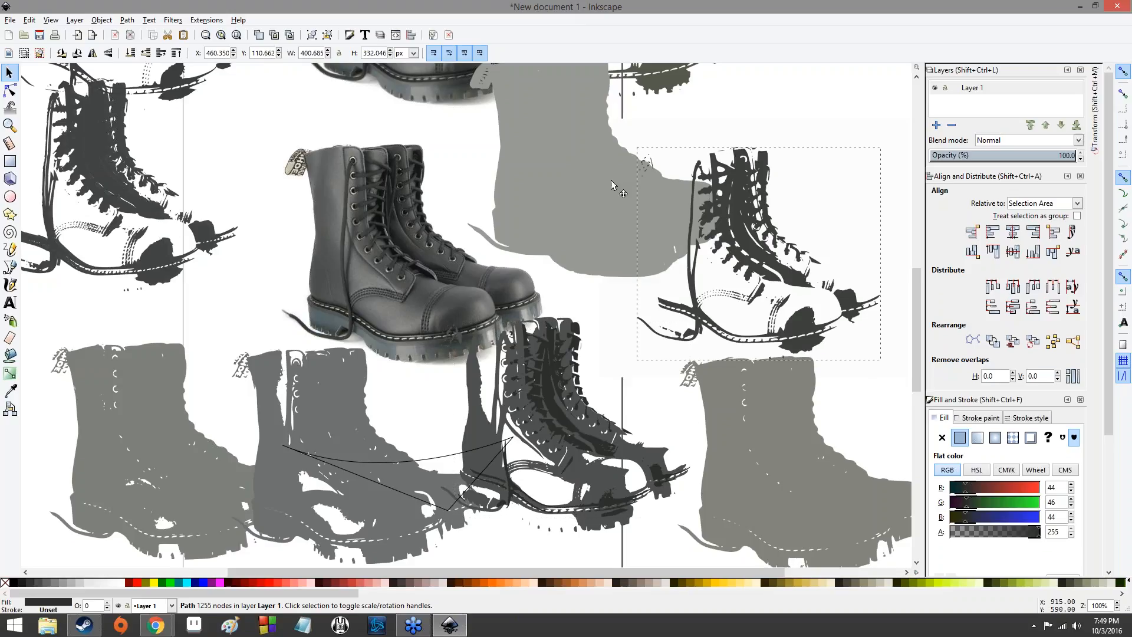
# Overlay the remaining dark lace-and-sole path on the light grey boot silhouette and adjust its alignment.
pyautogui.moveTo(574, 154); pyautogui.dragTo(555, 175)
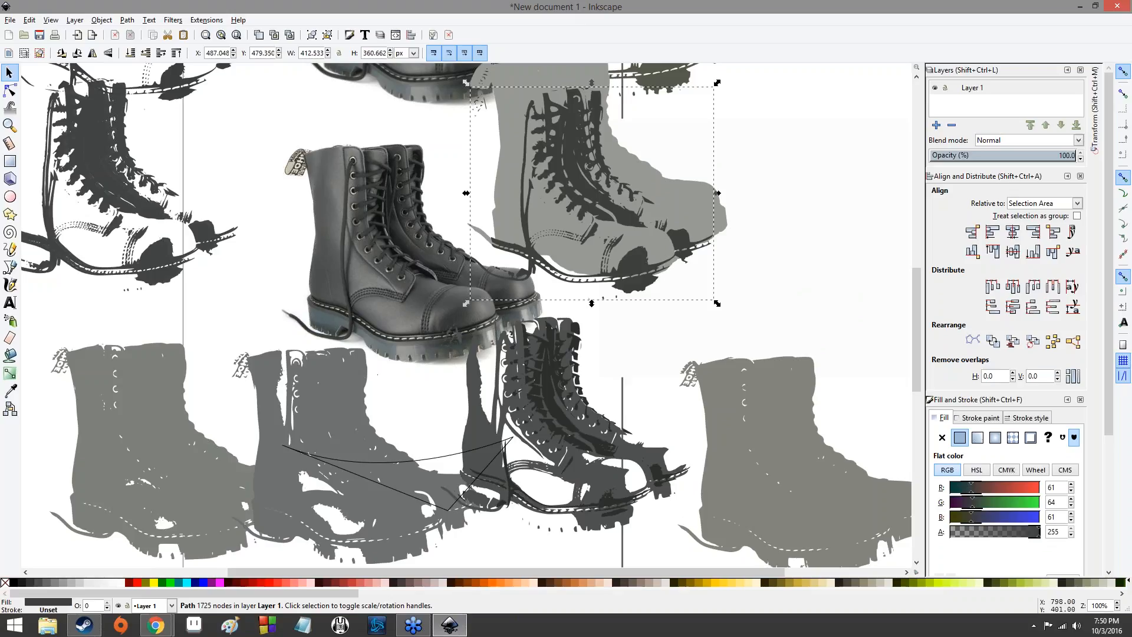
pyautogui.click(655, 348)
pyautogui.click(689, 106)
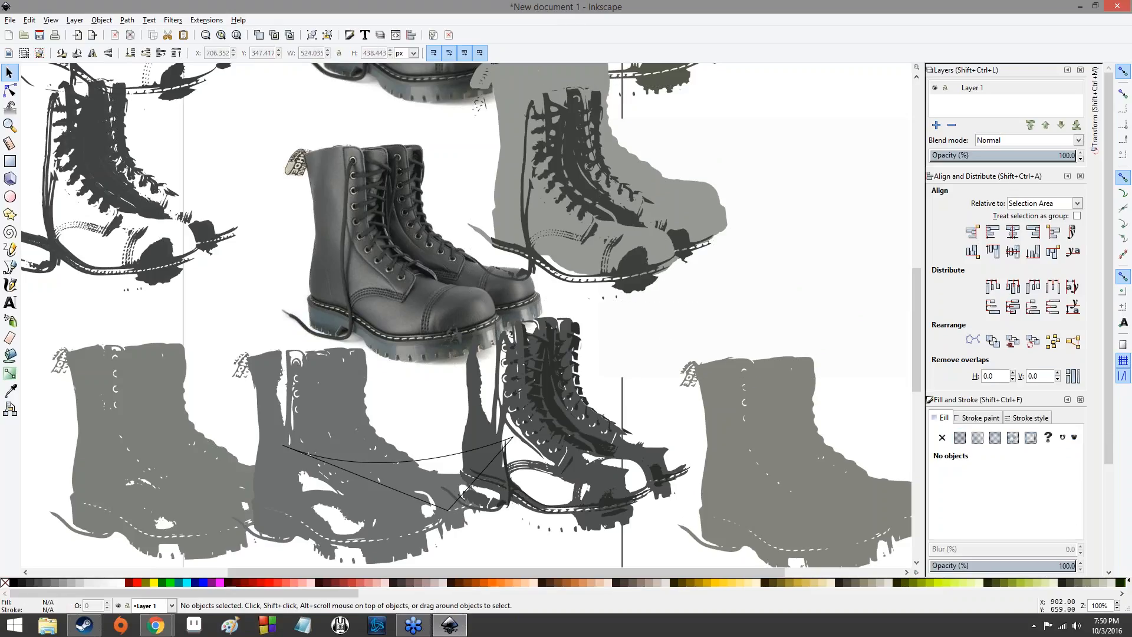
pyautogui.moveTo(718, 247); pyautogui.dragTo(676, 320)
pyautogui.scroll(-2, 620, 328)
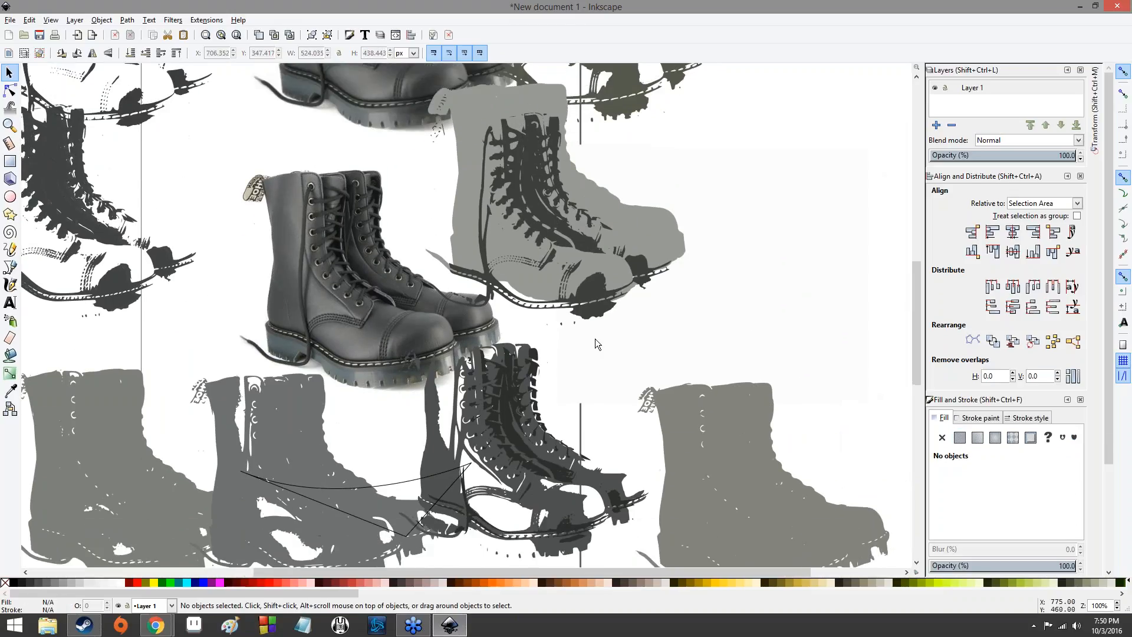
pyautogui.click(601, 289)
pyautogui.moveTo(617, 292)
pyautogui.mouseDown()
pyautogui.moveTo(630, 284)
pyautogui.moveTo(607, 282)
pyautogui.mouseUp()
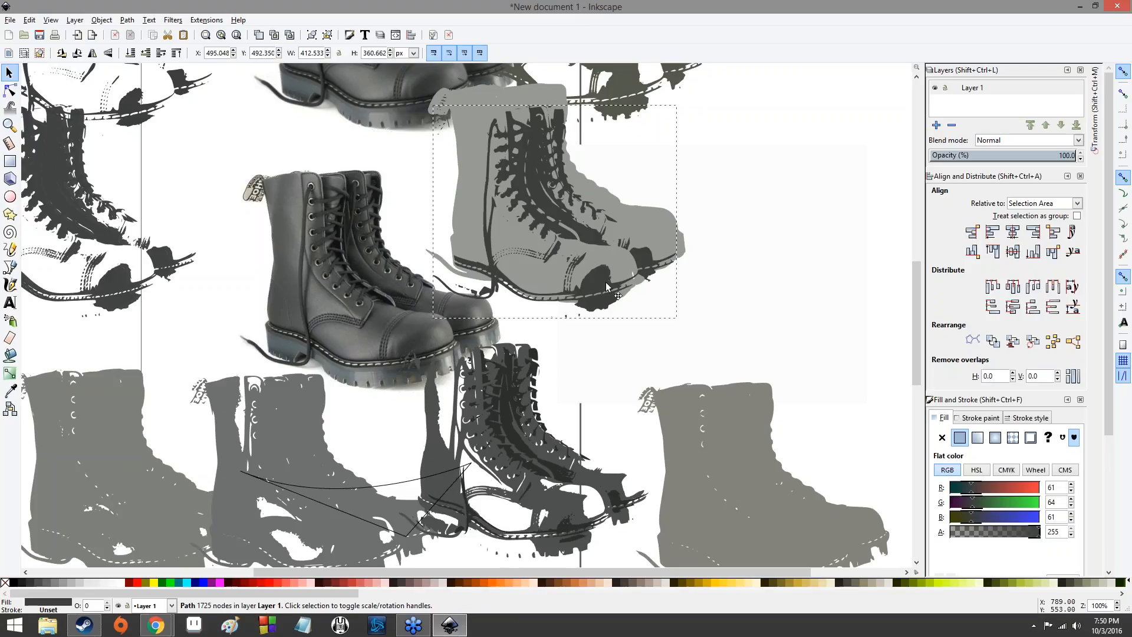
pyautogui.moveTo(712, 343); pyautogui.dragTo(680, 396)
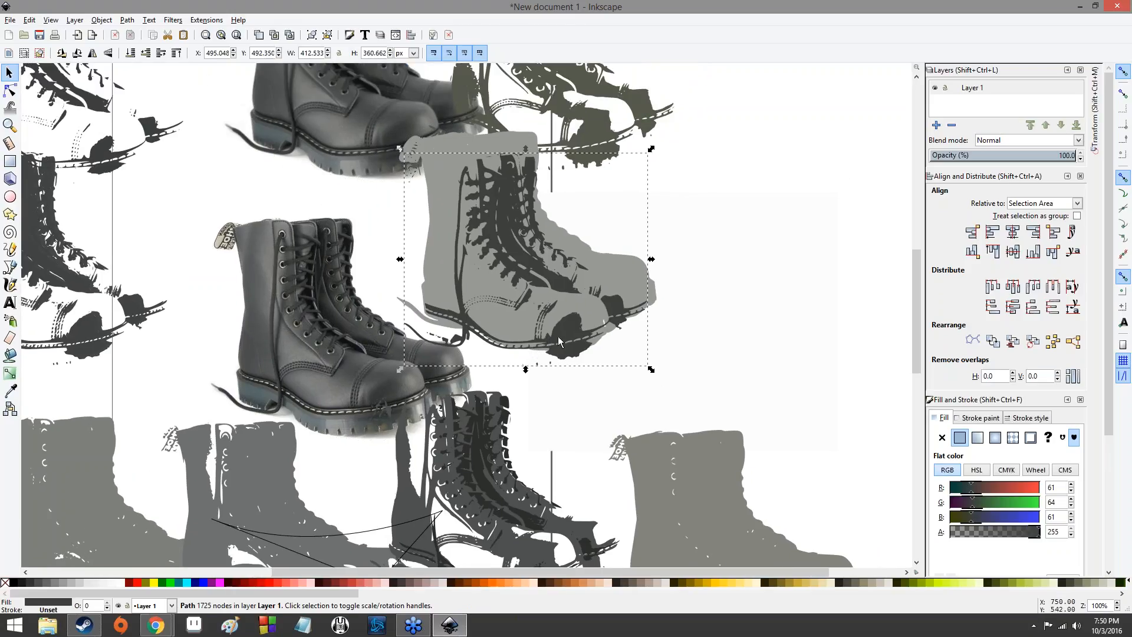
pyautogui.moveTo(571, 334); pyautogui.dragTo(569, 321)
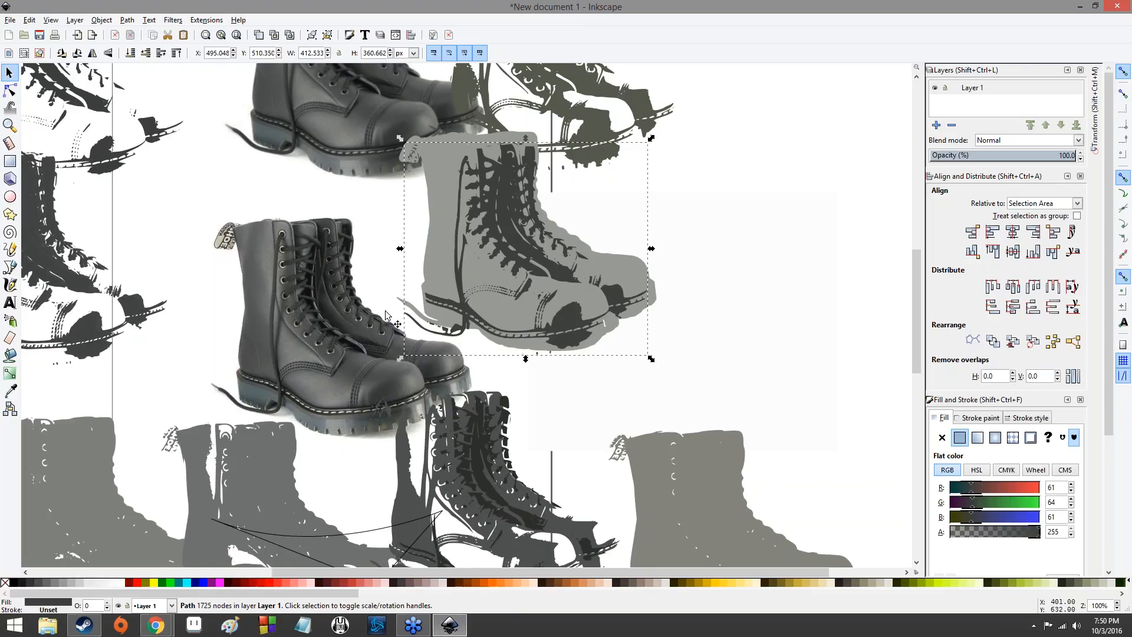
# Pull another dark path out to the upper left of the 256-scan trace and shift the original photo up and left.
pyautogui.scroll(4, 534, 430)
pyautogui.scroll(4, 534, 430)
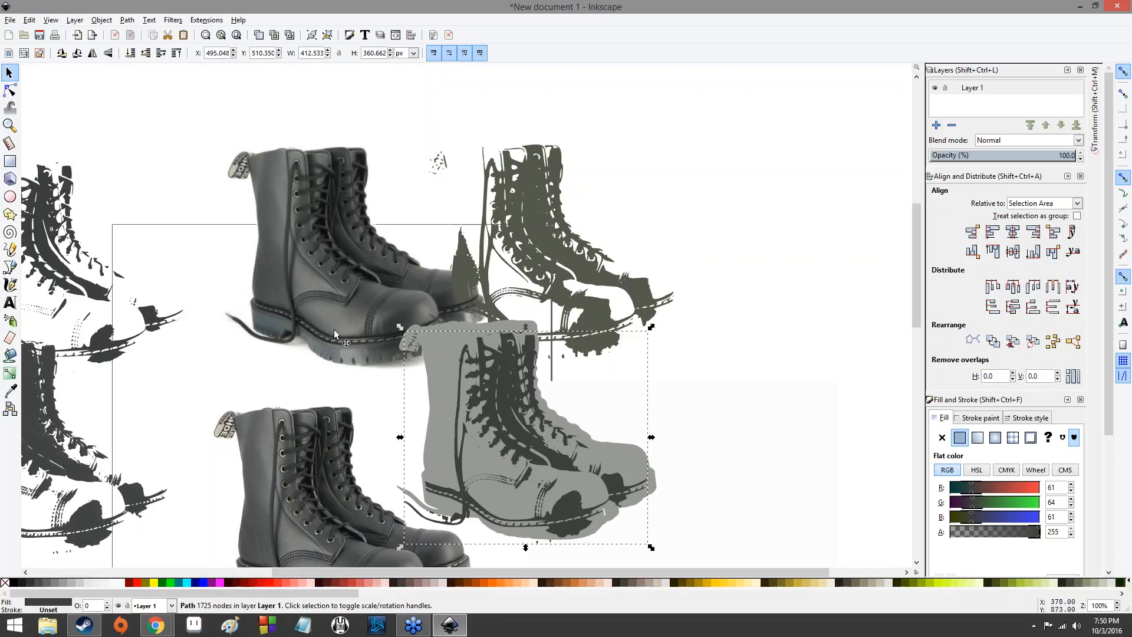
pyautogui.moveTo(187, 216); pyautogui.dragTo(166, 203)
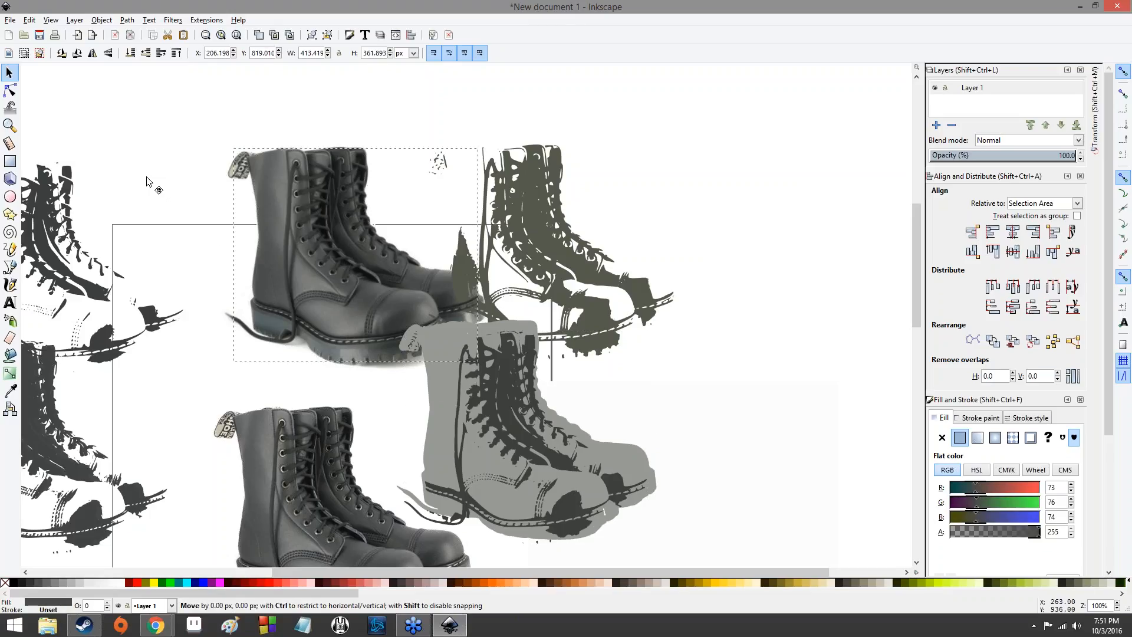
pyautogui.moveTo(144, 172); pyautogui.dragTo(124, 187)
pyautogui.moveTo(238, 418)
pyautogui.mouseDown()
pyautogui.moveTo(219, 434)
pyautogui.moveTo(183, 432)
pyautogui.moveTo(179, 380)
pyautogui.mouseUp()
pyautogui.moveTo(189, 317); pyautogui.dragTo(182, 292)
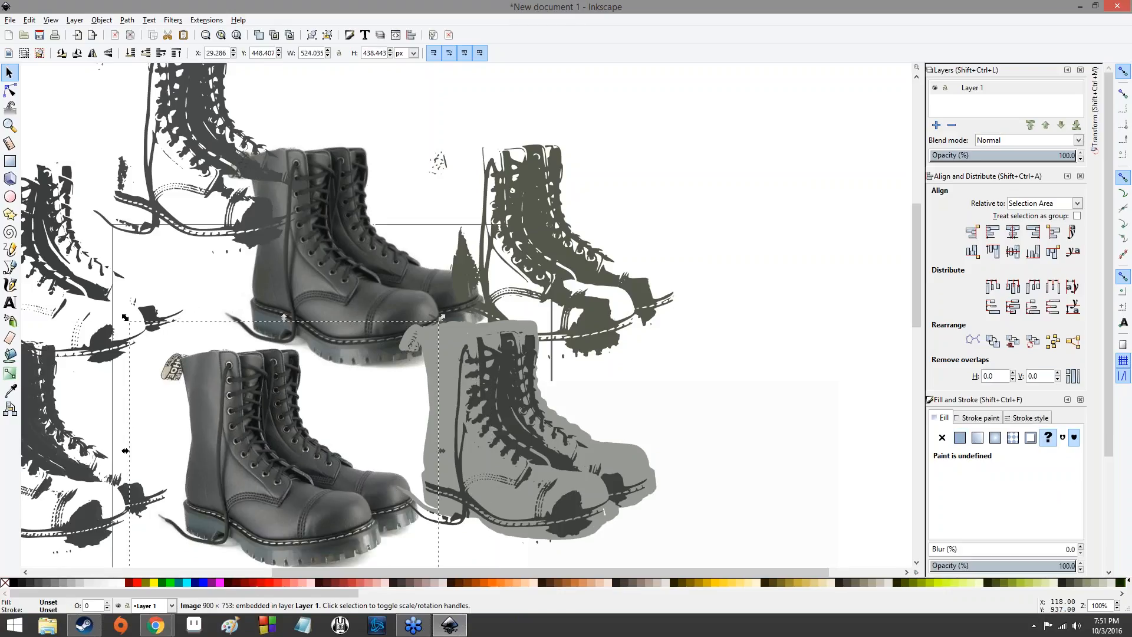